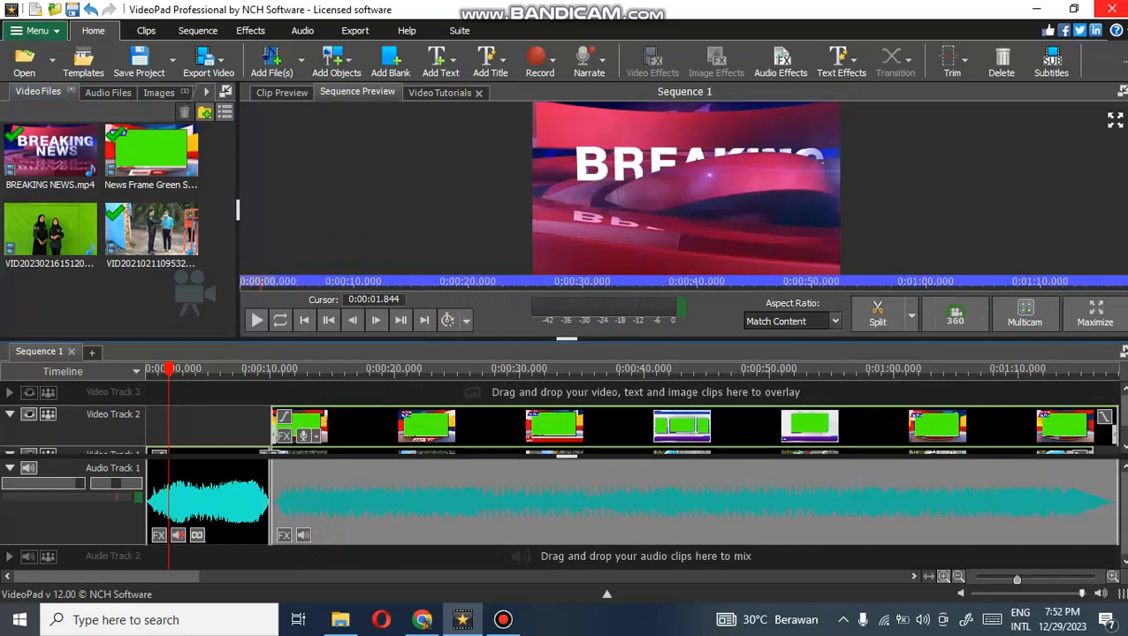
# Add the Green Screen effect to the News Frame Green Screen clip on Video Track 2.
pyautogui.scroll(-1, 876, 407)
pyautogui.click(378, 370)
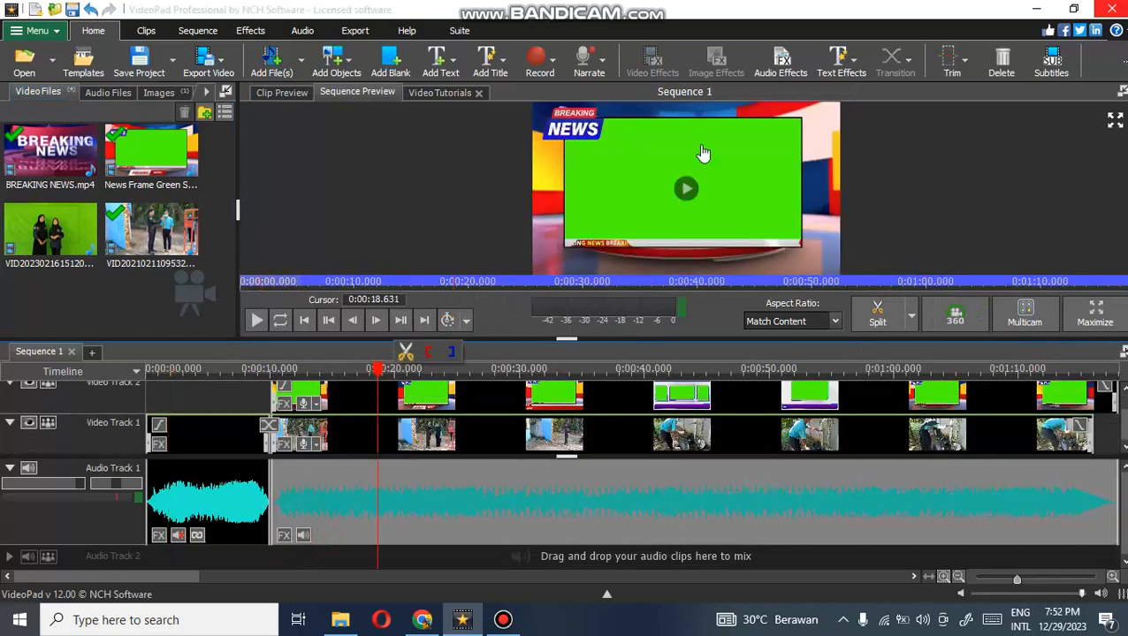
pyautogui.click(284, 406)
pyautogui.click(177, 148)
pyautogui.click(281, 113)
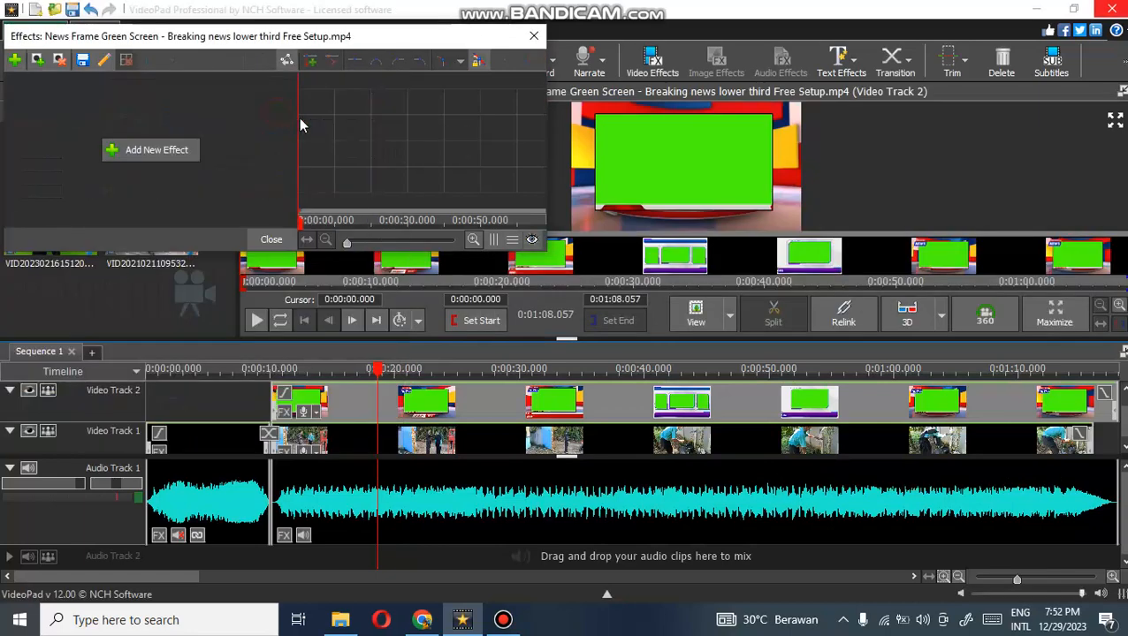
# Sample the news frame's green as the Green Screen replace colour, replace the first swatch, and close the effects window.
pyautogui.click(92, 192)
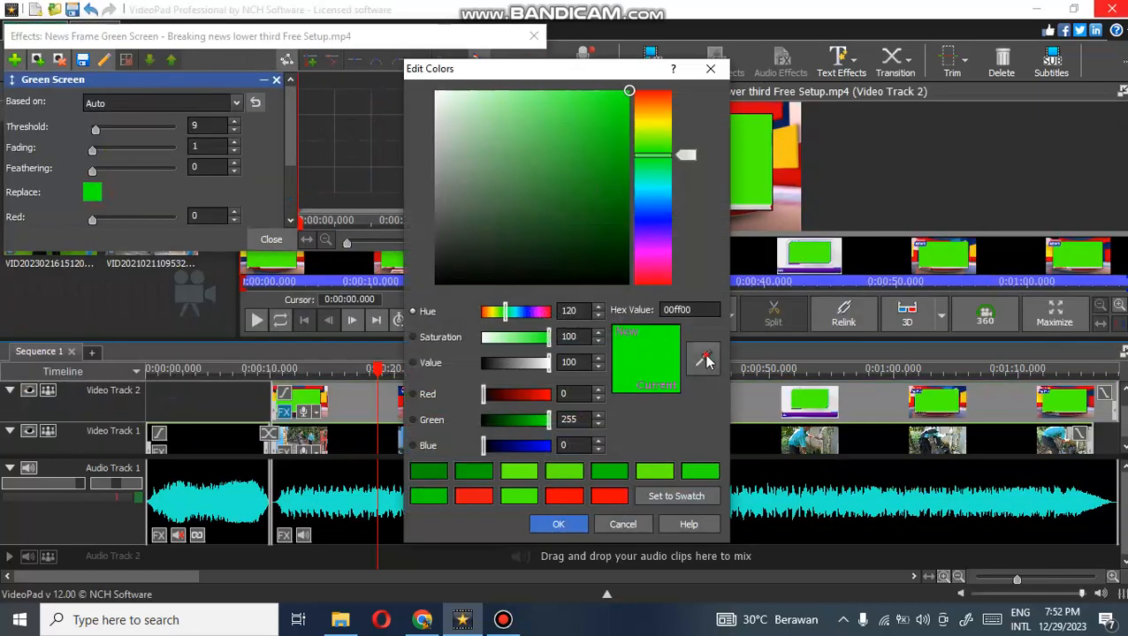
pyautogui.click(763, 150)
pyautogui.click(559, 524)
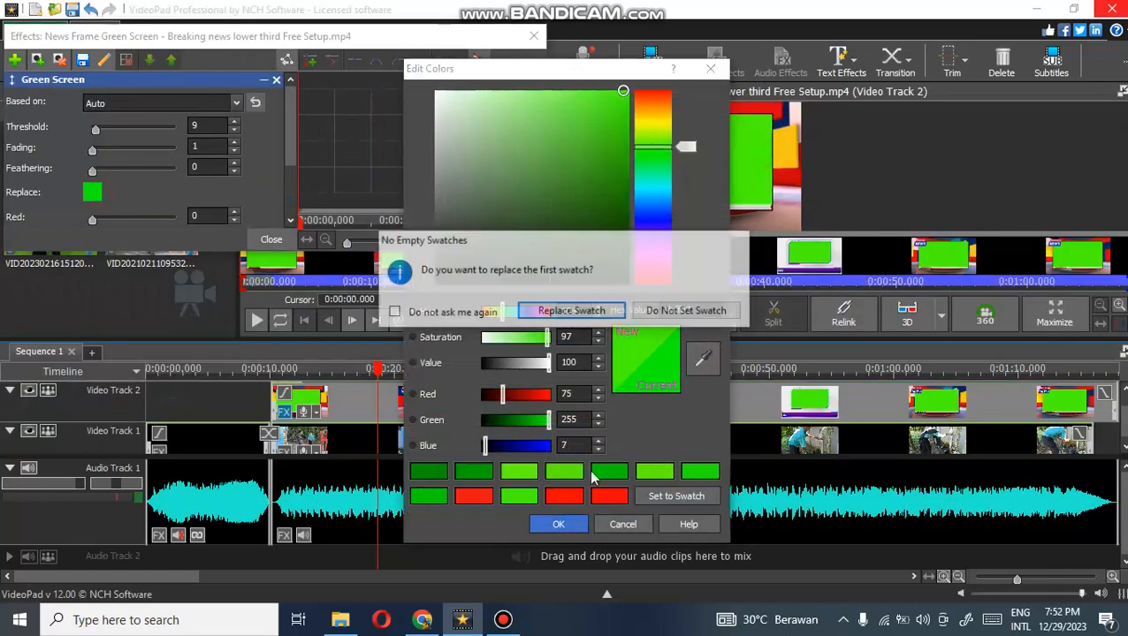
pyautogui.click(584, 311)
pyautogui.moveTo(101, 128); pyautogui.dragTo(113, 129)
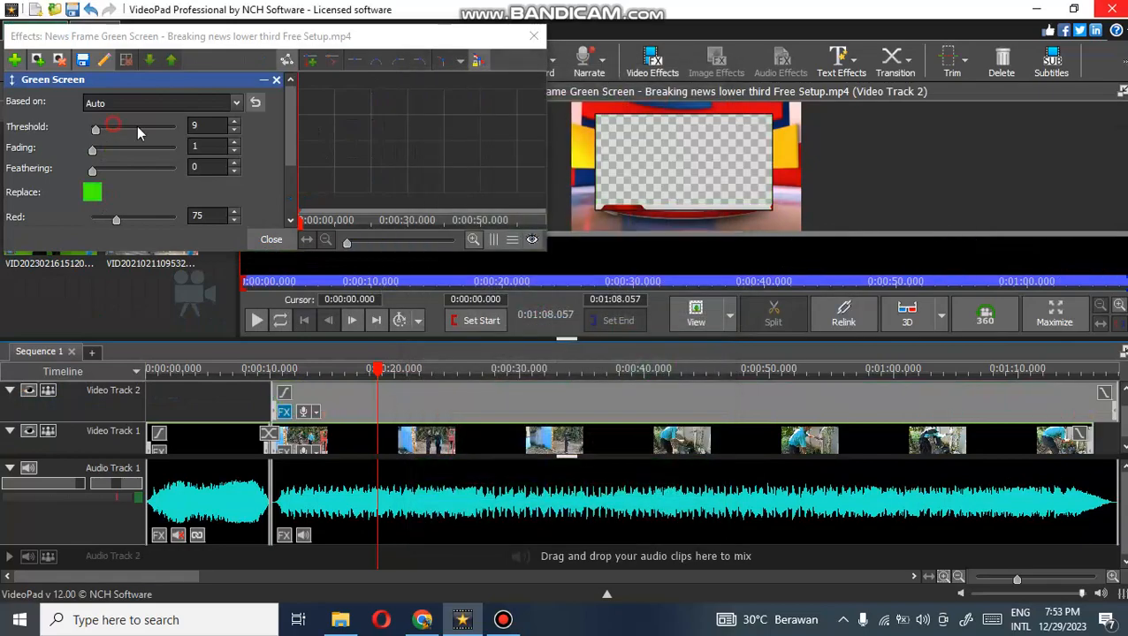
pyautogui.click(534, 35)
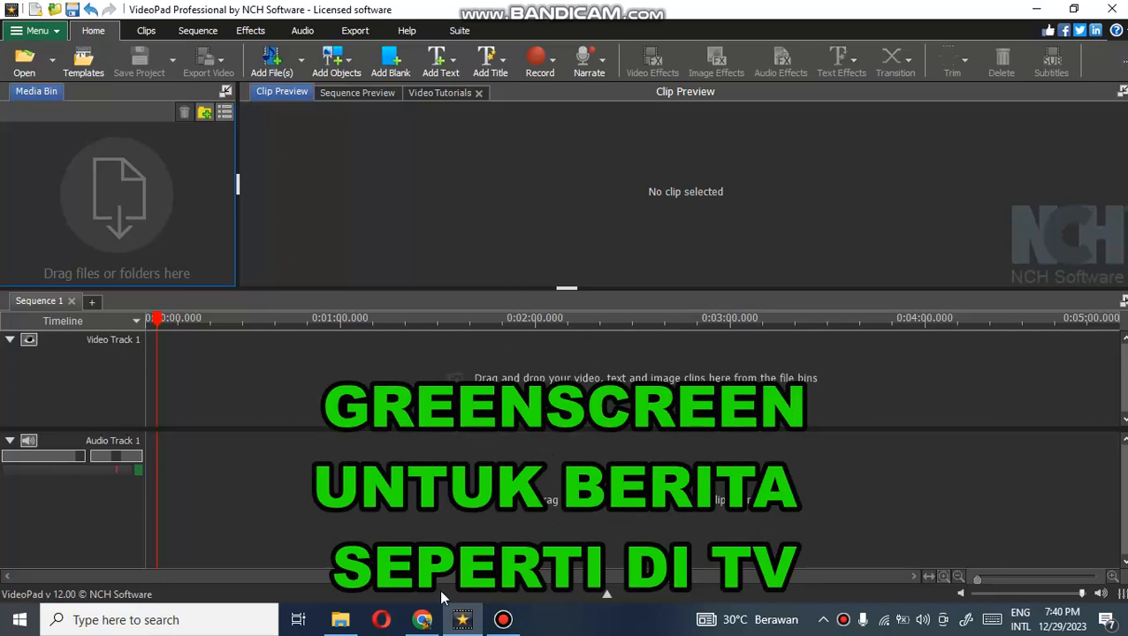
# Look over the YouTube results for news green screen templates in Chrome and return to VideoPad.
pyautogui.click(423, 622)
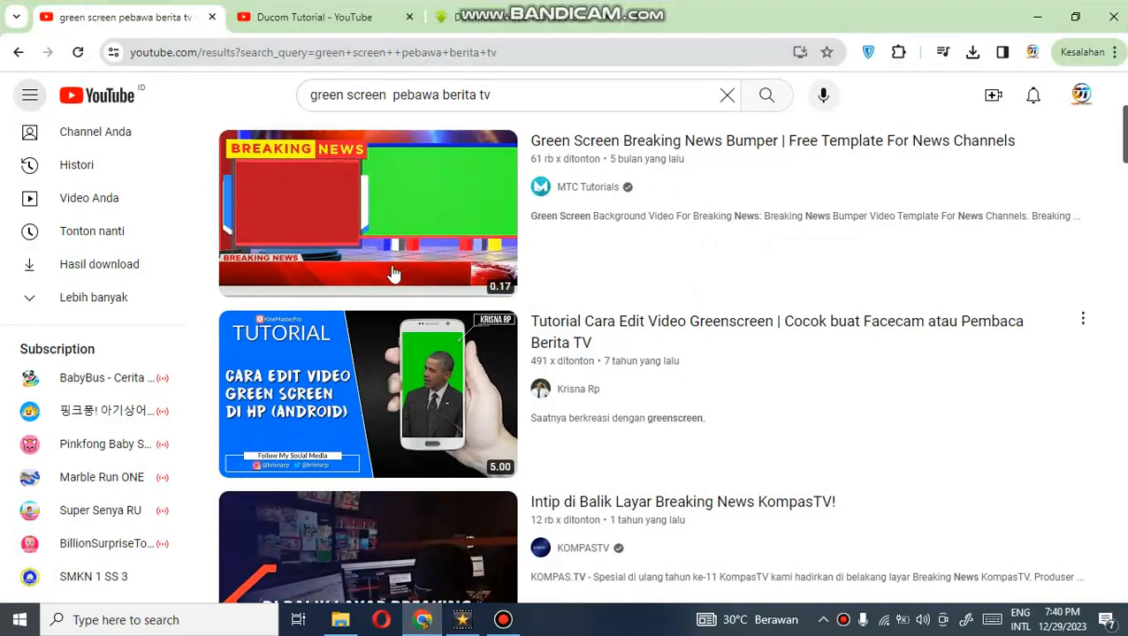
pyautogui.scroll(-3, 393, 274)
pyautogui.scroll(5, 428, 321)
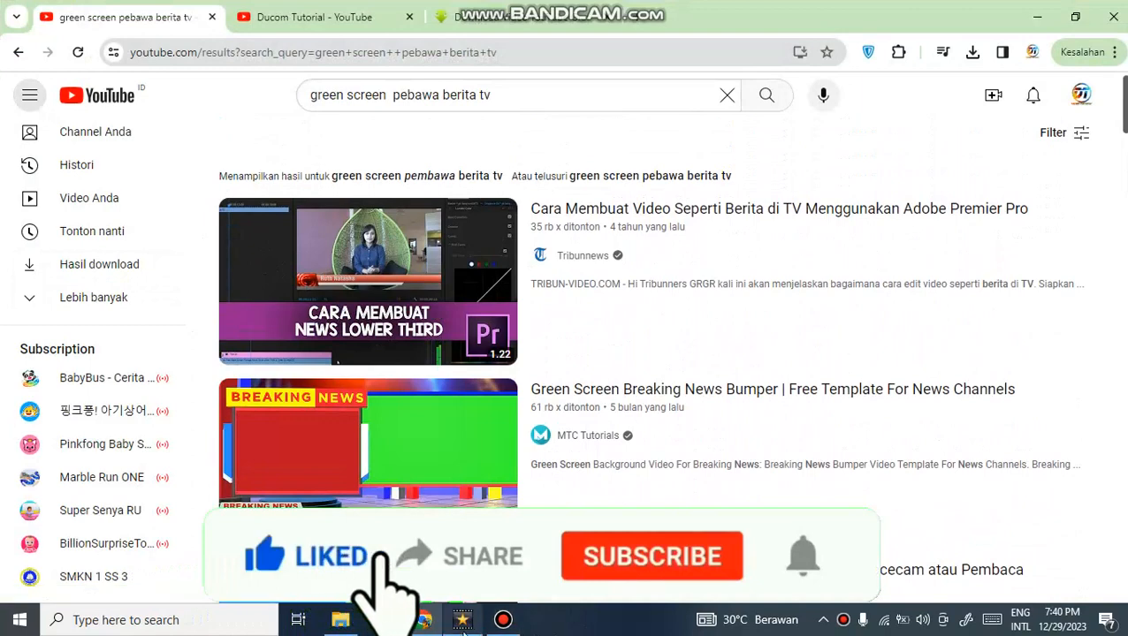
pyautogui.click(461, 619)
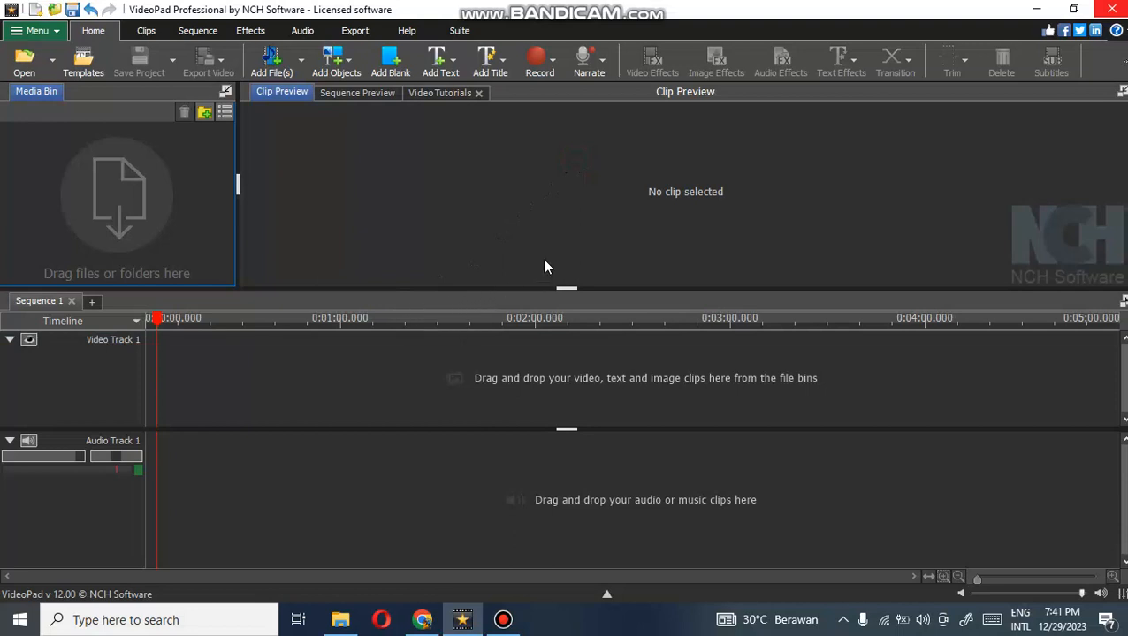
pyautogui.click(24, 62)
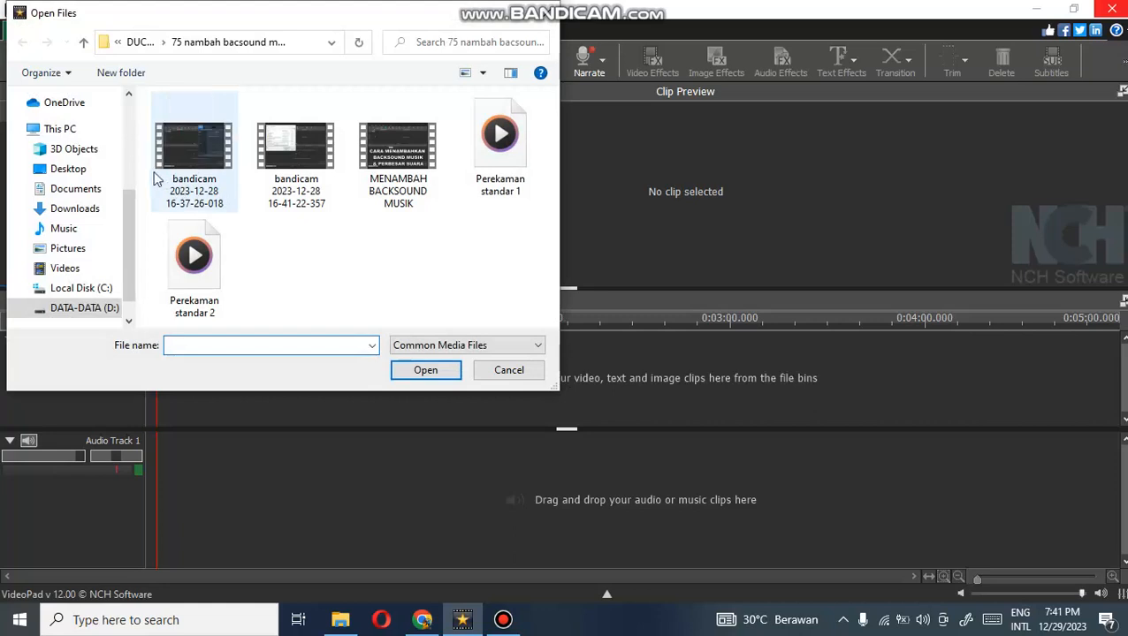
pyautogui.click(142, 41)
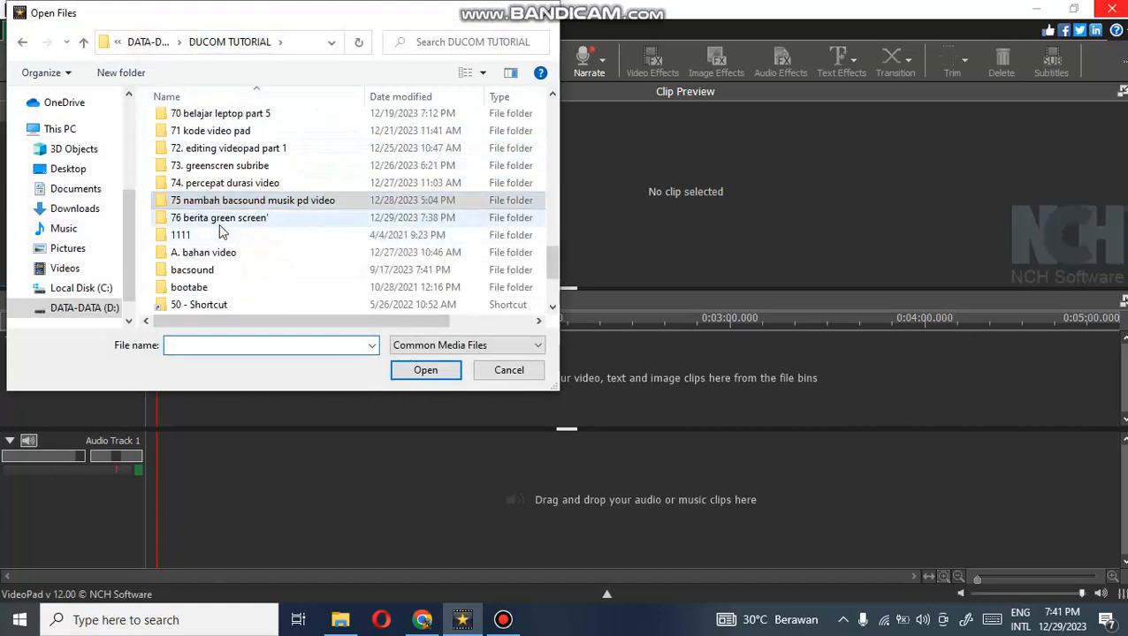
pyautogui.doubleClick(221, 218)
pyautogui.click(199, 148)
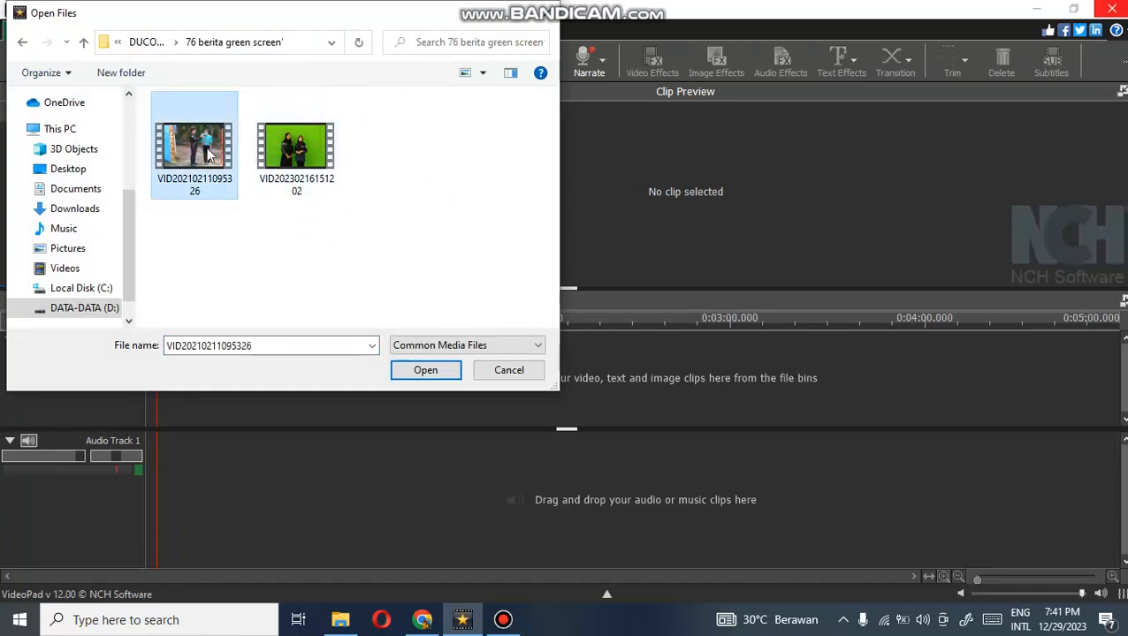
pyautogui.keyDown('ctrl'); pyautogui.click(296, 153); pyautogui.keyUp('ctrl')
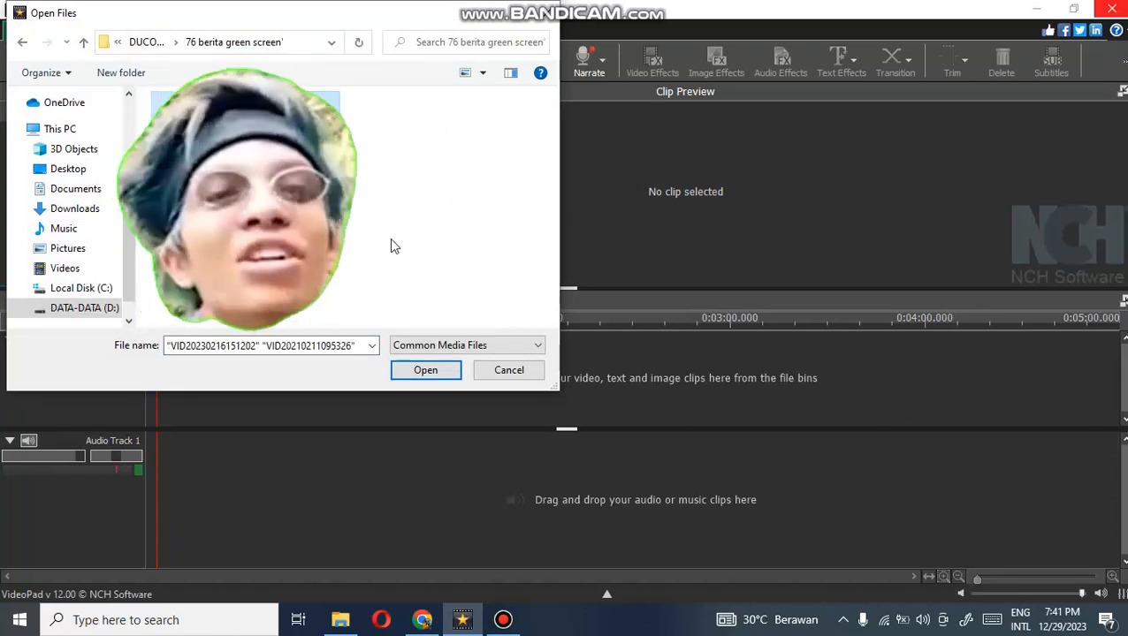
pyautogui.click(425, 369)
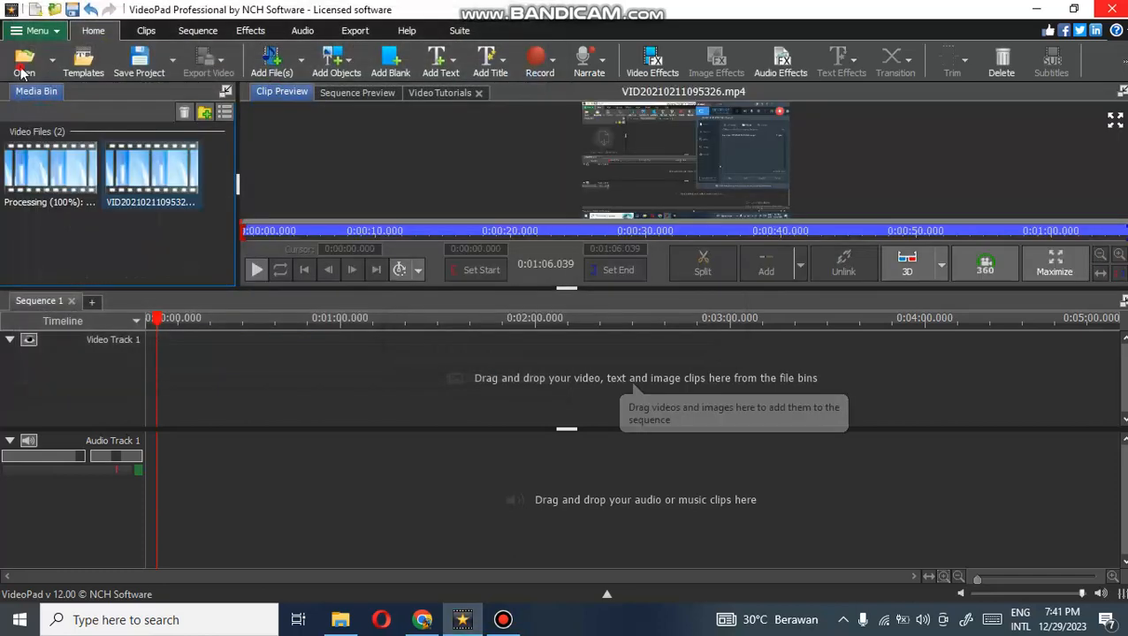
# Import the BREAKING NEWS and News Frame Green Screen videos from the Downloads folder.
pyautogui.click(22, 73)
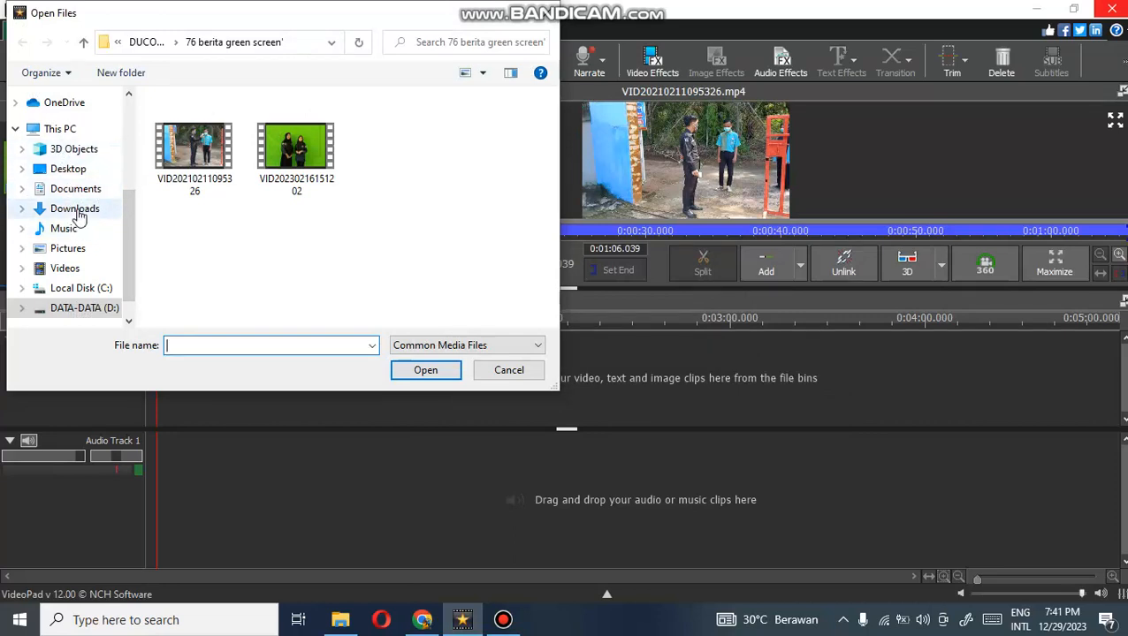
pyautogui.click(76, 210)
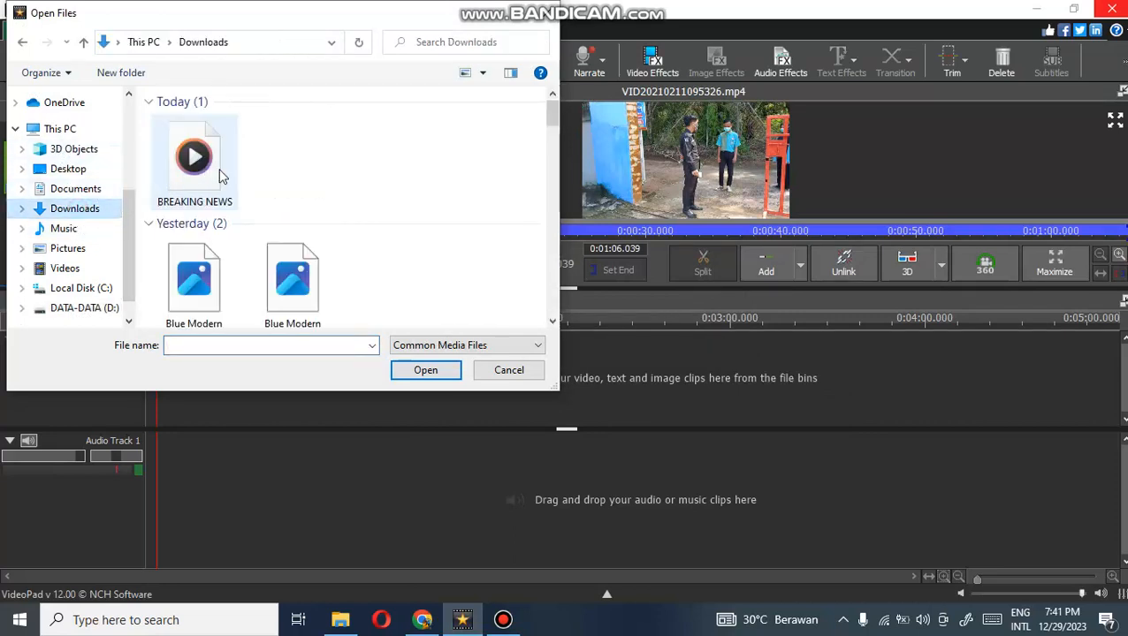
pyautogui.click(297, 165)
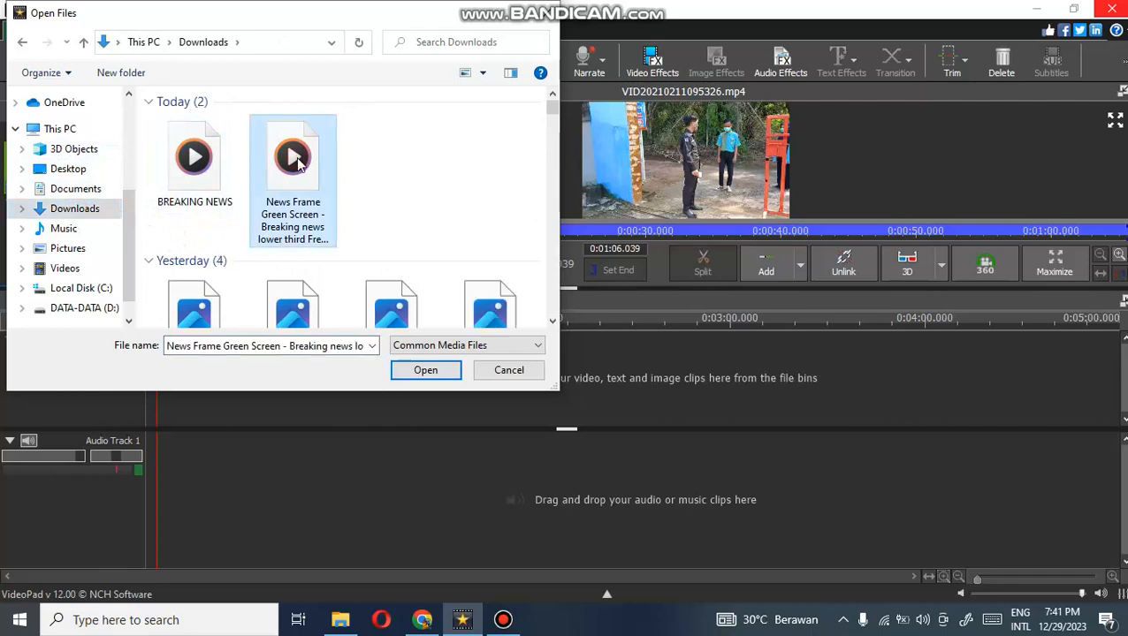
pyautogui.keyDown('ctrl'); pyautogui.click(189, 173); pyautogui.keyUp('ctrl')
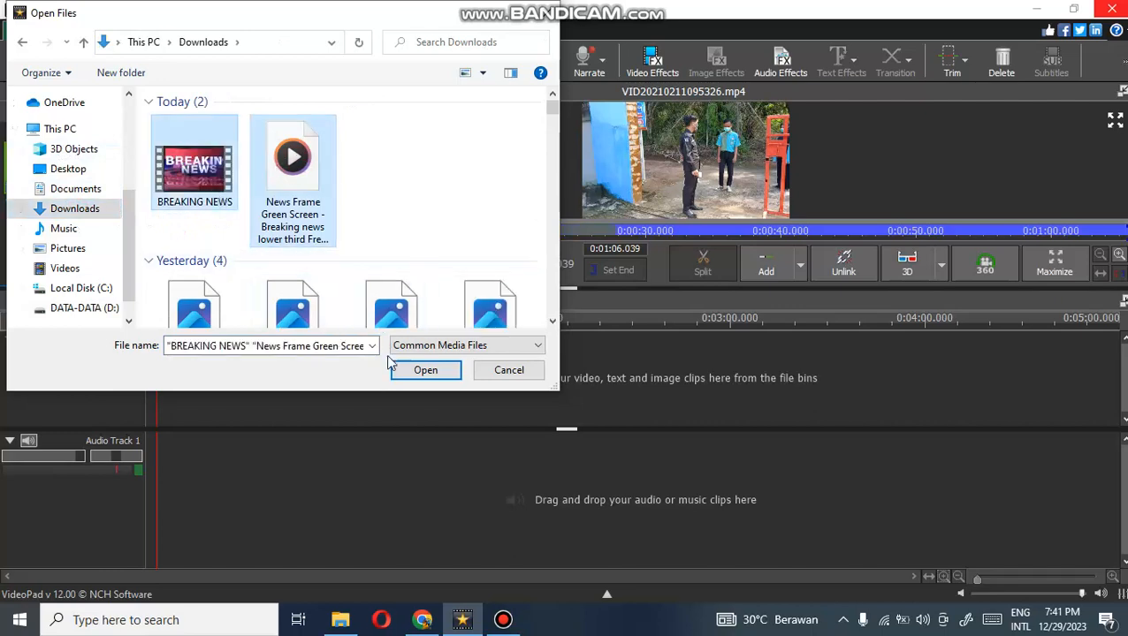
pyautogui.click(423, 371)
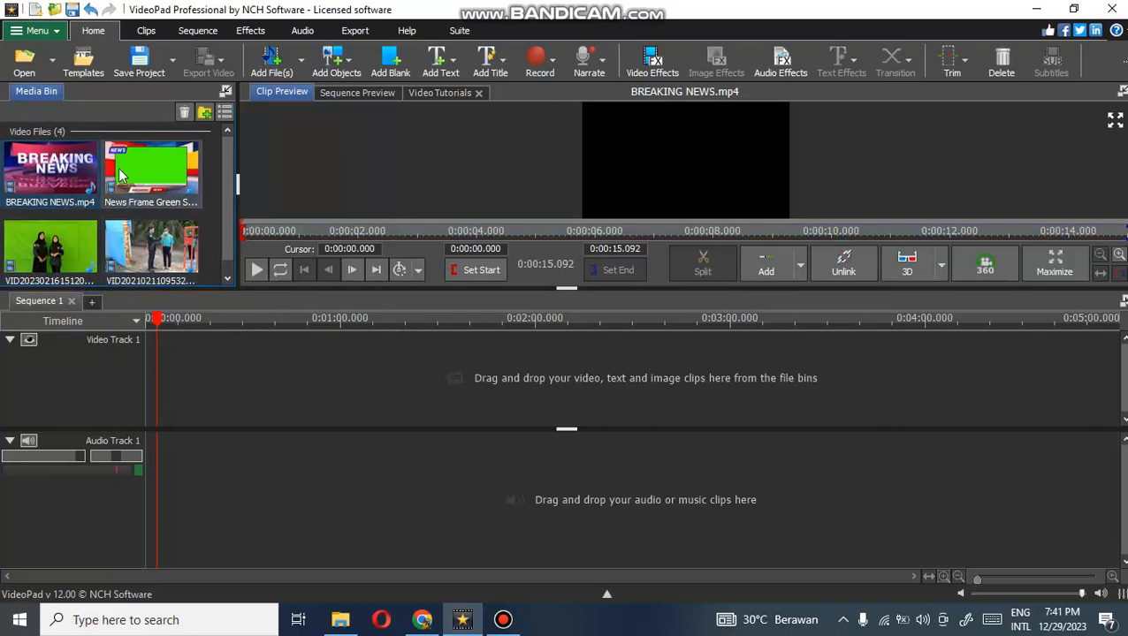
# Place BREAKING NEWS.mp4 at the start of Video Track 1 and mute its audio.
pyautogui.moveTo(55, 188); pyautogui.dragTo(196, 413)
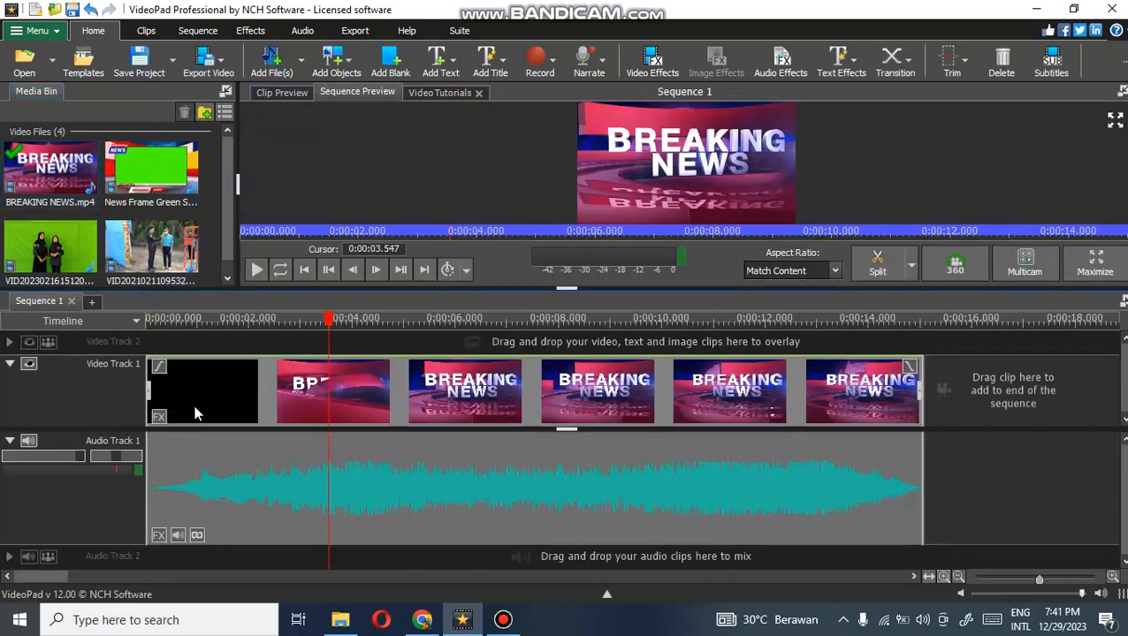
pyautogui.click(178, 536)
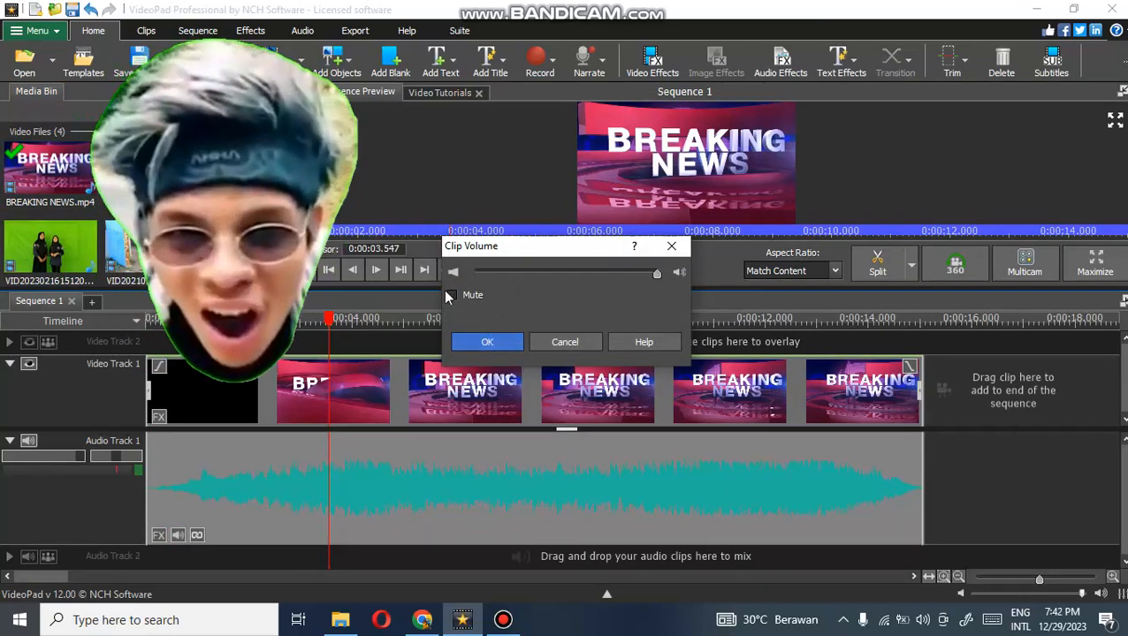
pyautogui.click(452, 295)
pyautogui.click(487, 345)
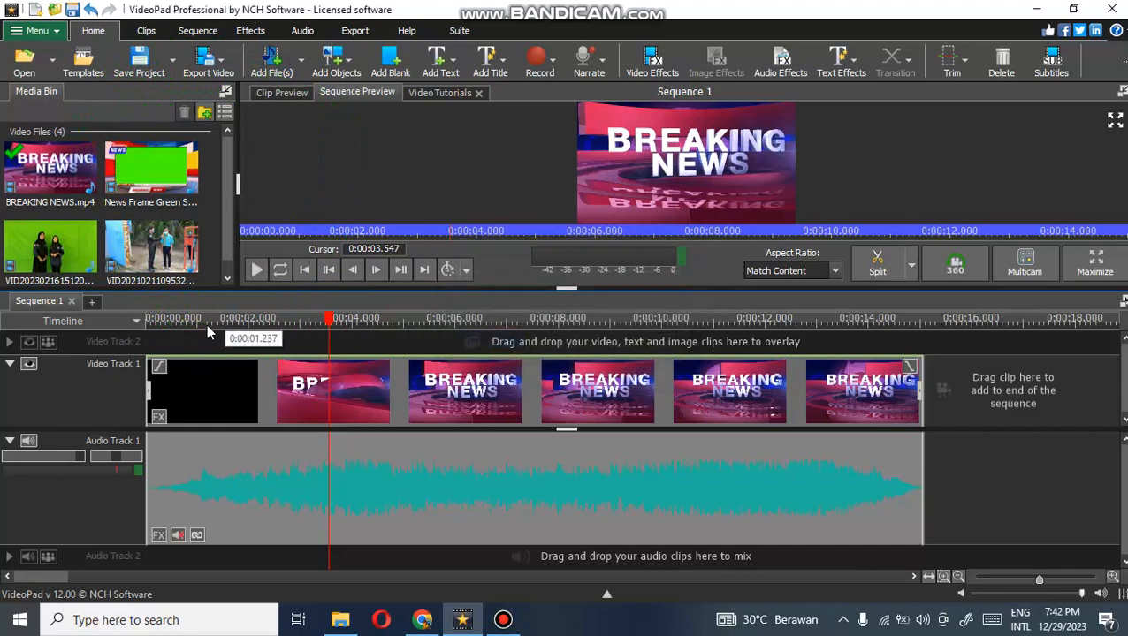
# Play the sequence from near its start to review the BREAKING NEWS intro, pausing at about 9 seconds.
pyautogui.click(181, 323)
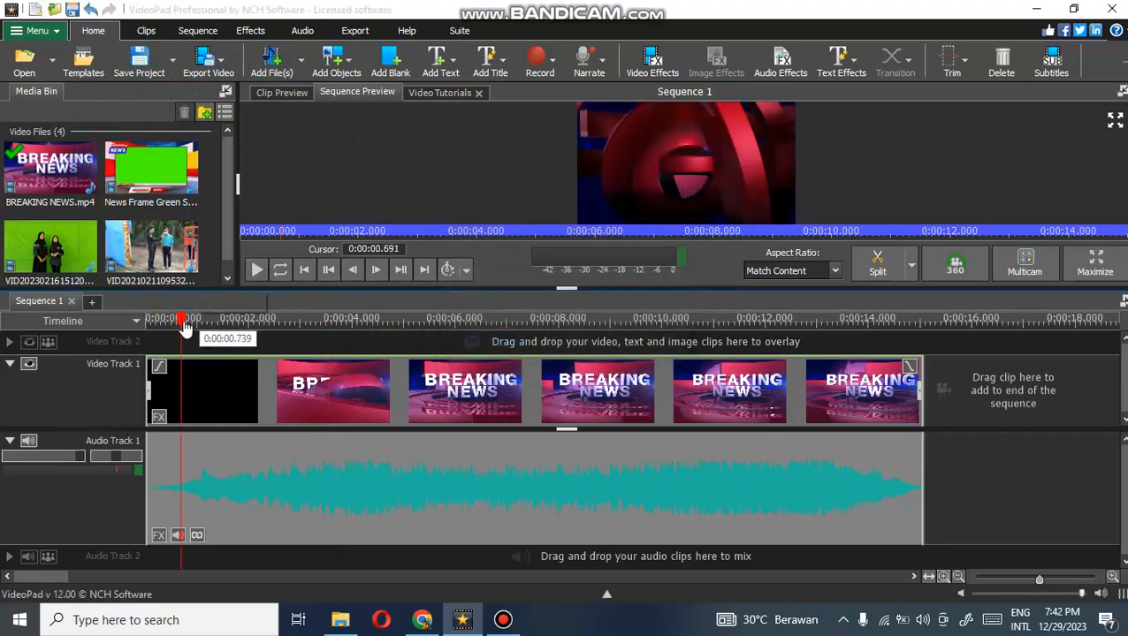
pyautogui.click(255, 270)
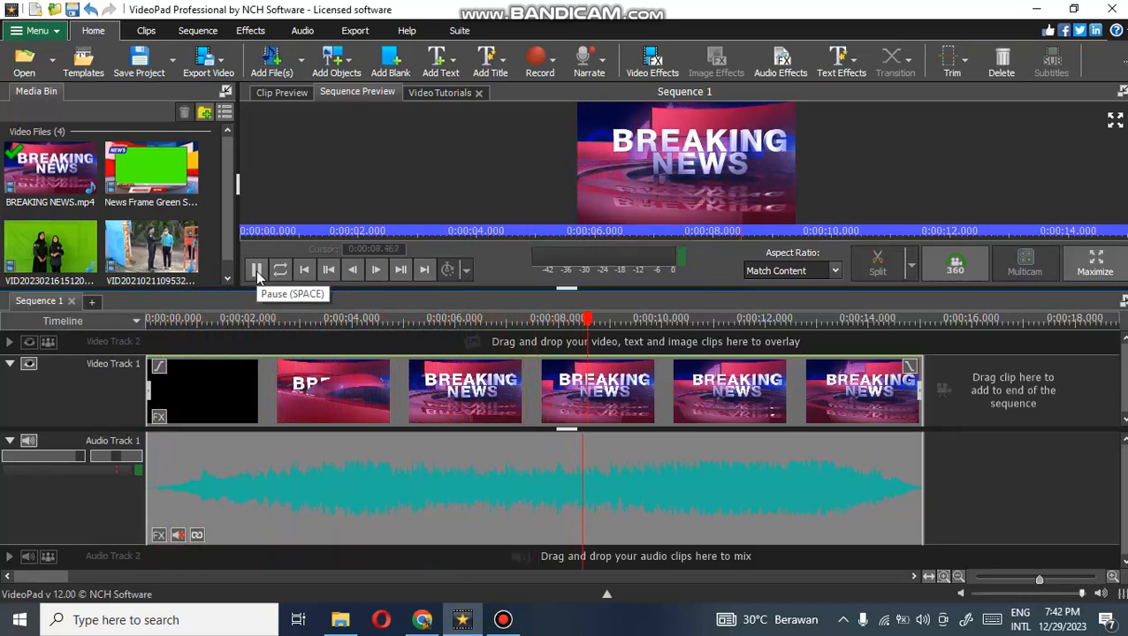
pyautogui.click(256, 271)
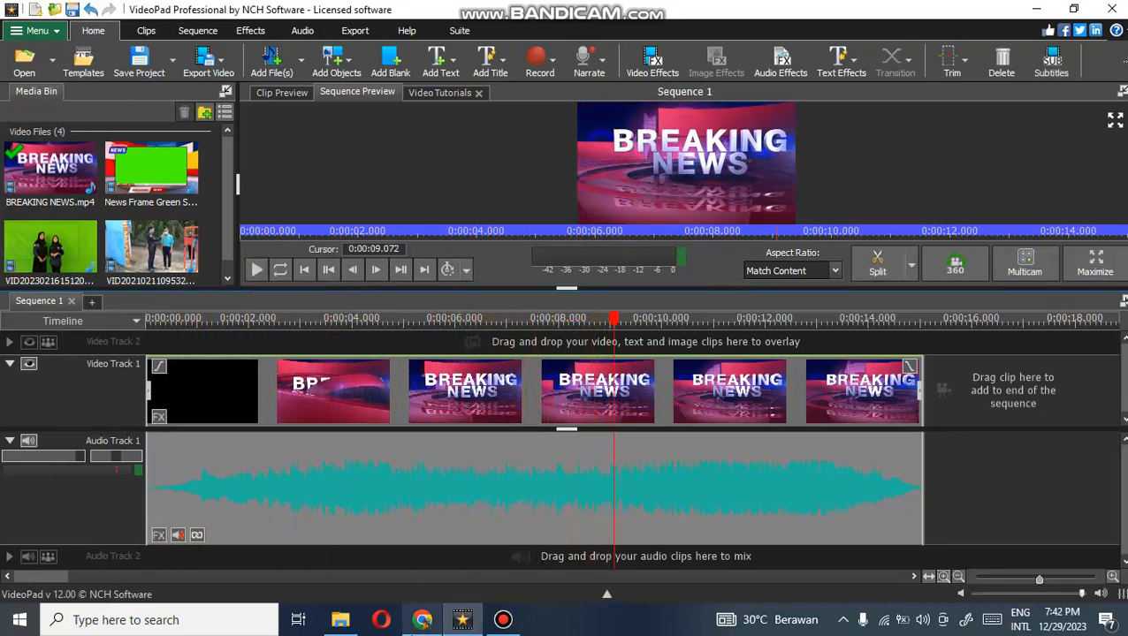
# Browse the YouTube results in Chrome for breaking news intros and green screen news frames, and return to VideoPad.
pyautogui.moveTo(423, 619)
pyautogui.click(439, 588)
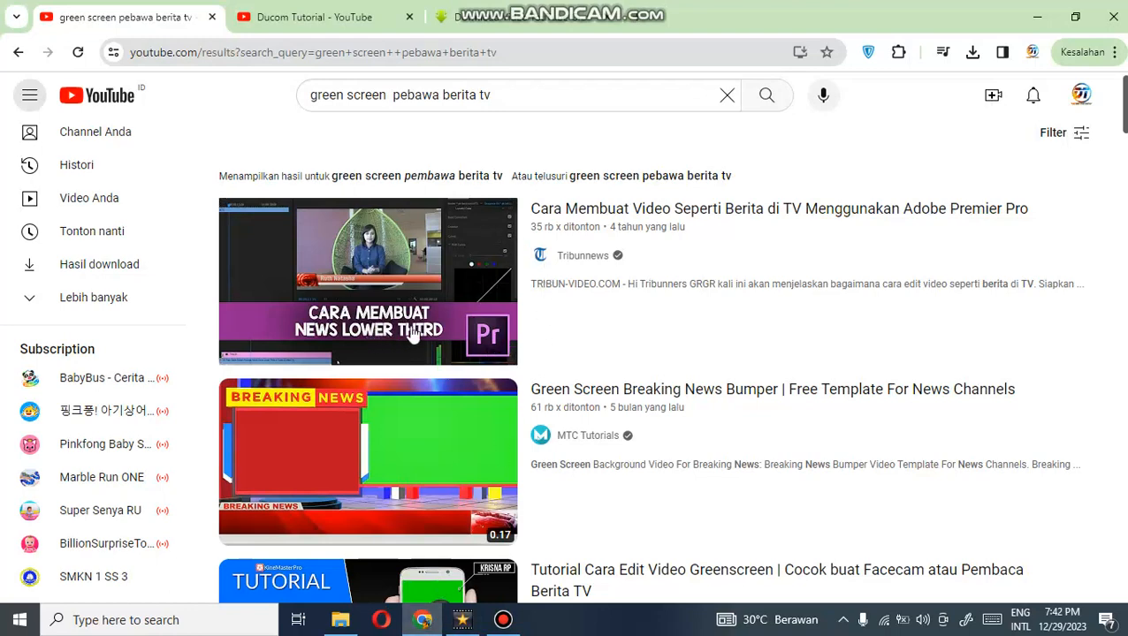
pyautogui.scroll(-2, 526, 208)
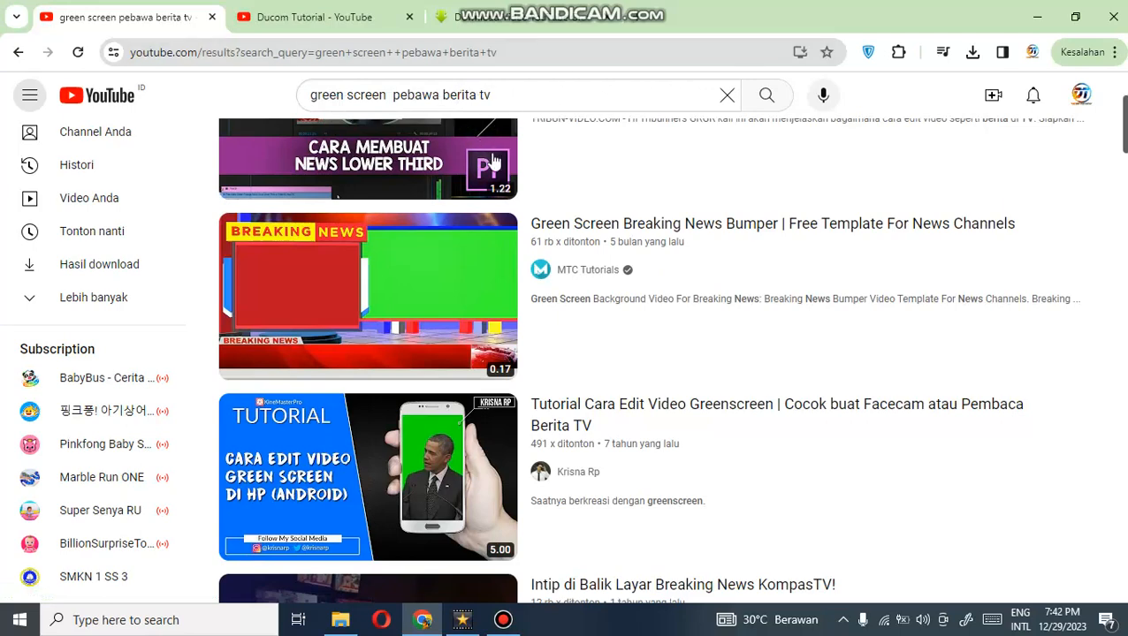
pyautogui.scroll(-5, 435, 325)
pyautogui.scroll(-2, 399, 400)
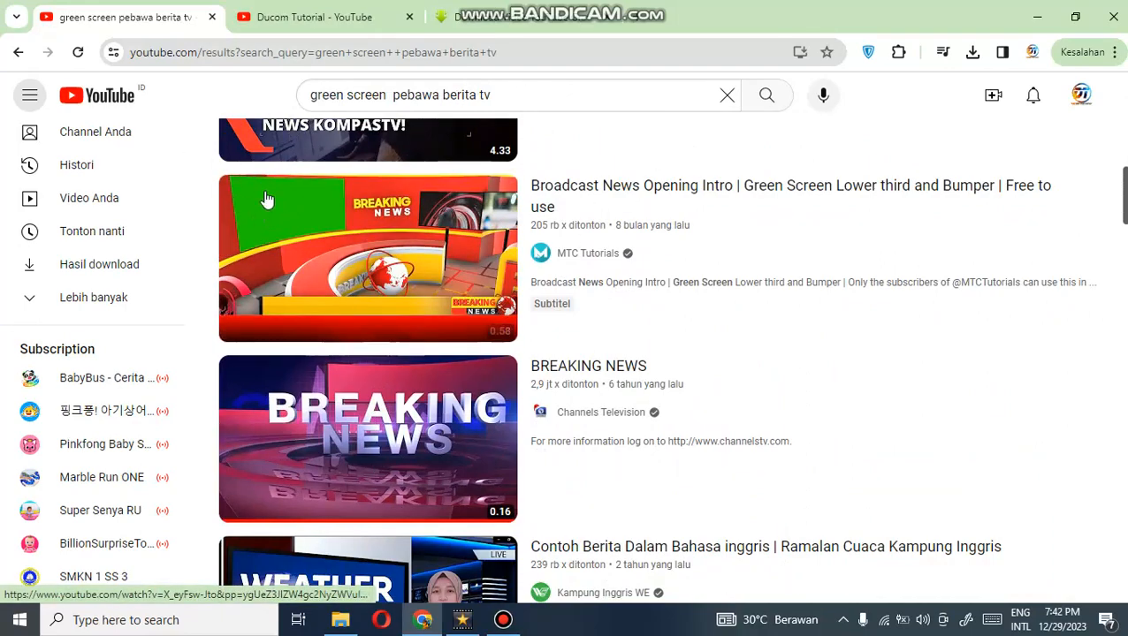
pyautogui.scroll(-4, 287, 342)
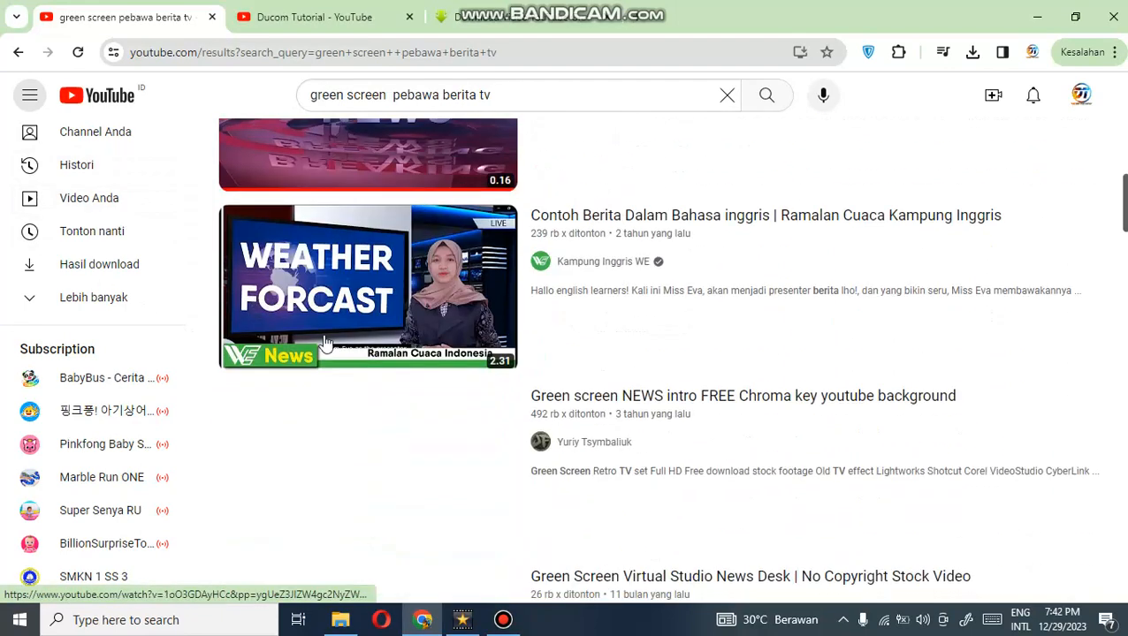
pyautogui.scroll(-4, 358, 340)
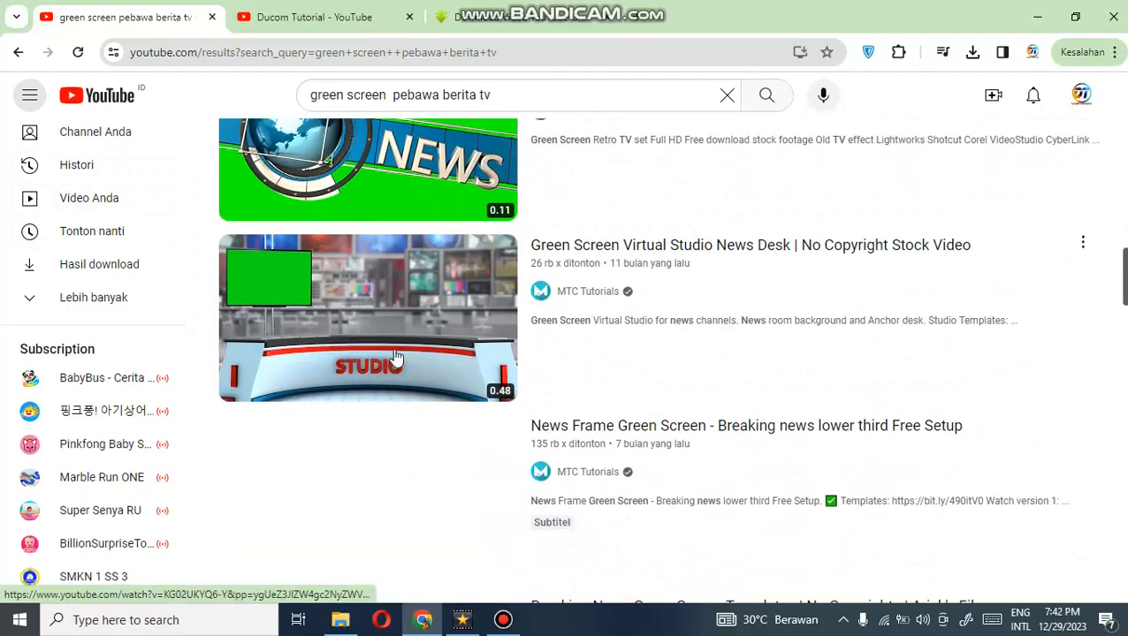
pyautogui.click(459, 622)
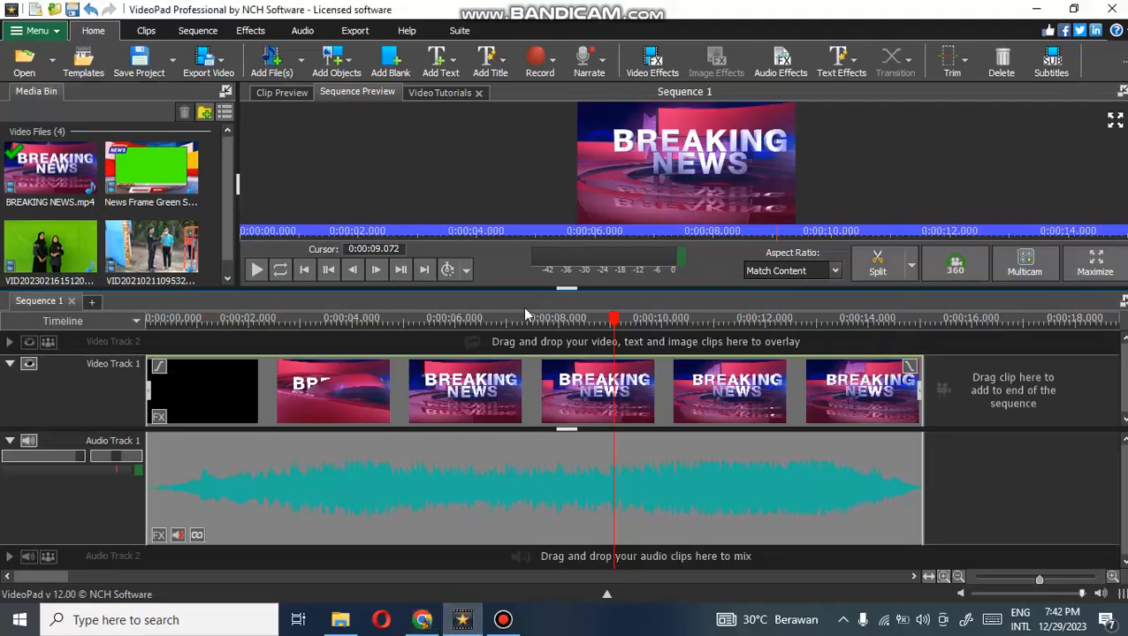
pyautogui.click(502, 620)
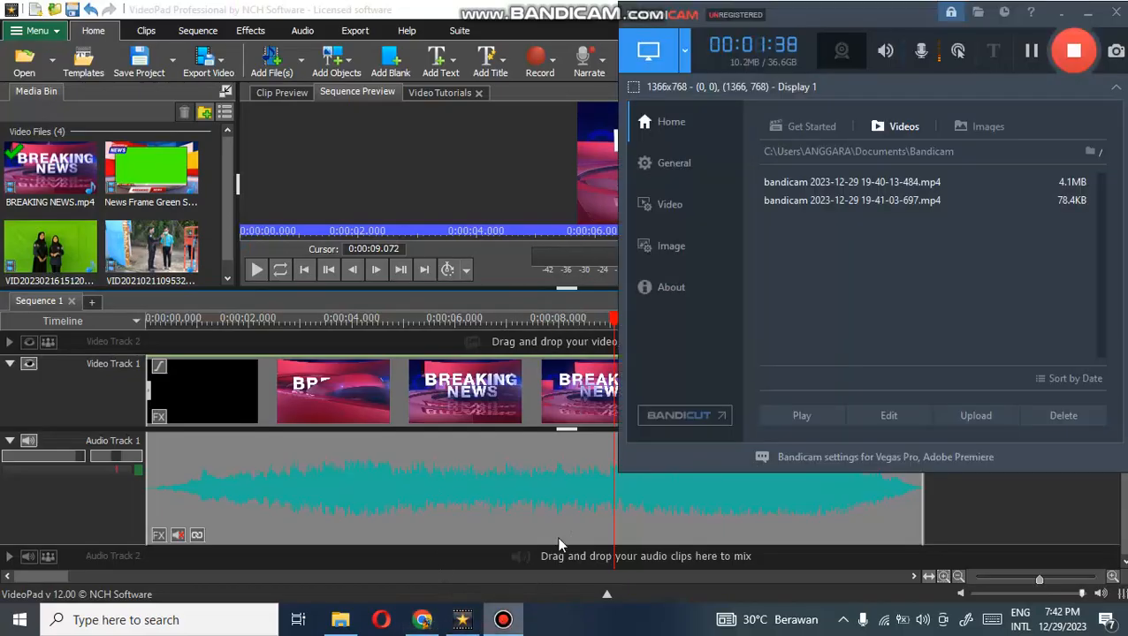
pyautogui.click(430, 622)
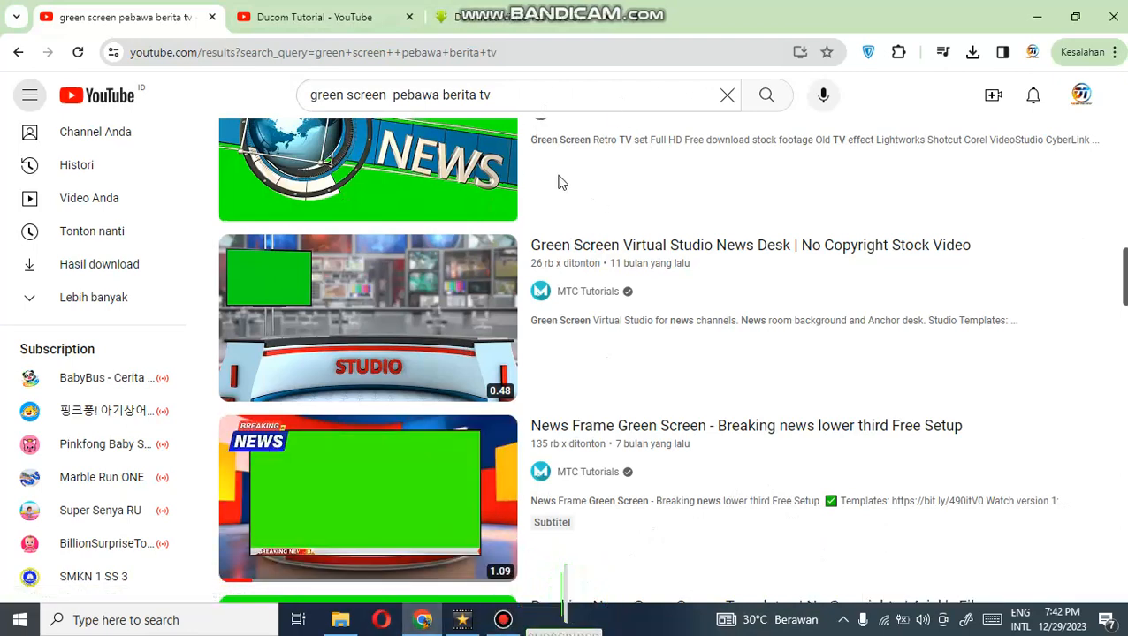
pyautogui.click(502, 621)
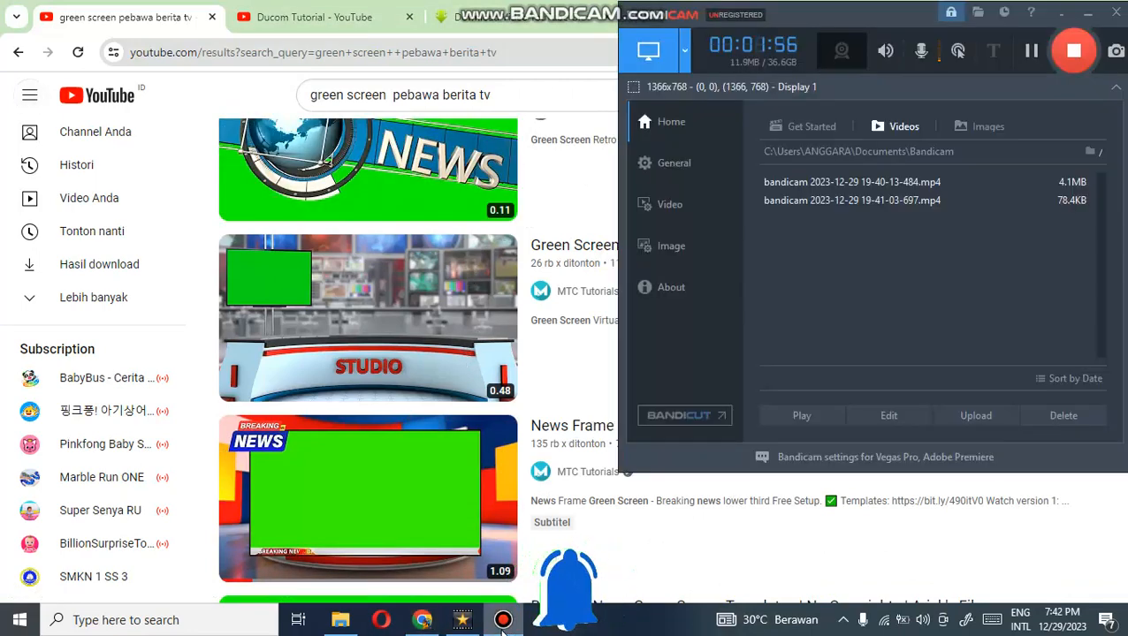
pyautogui.click(468, 621)
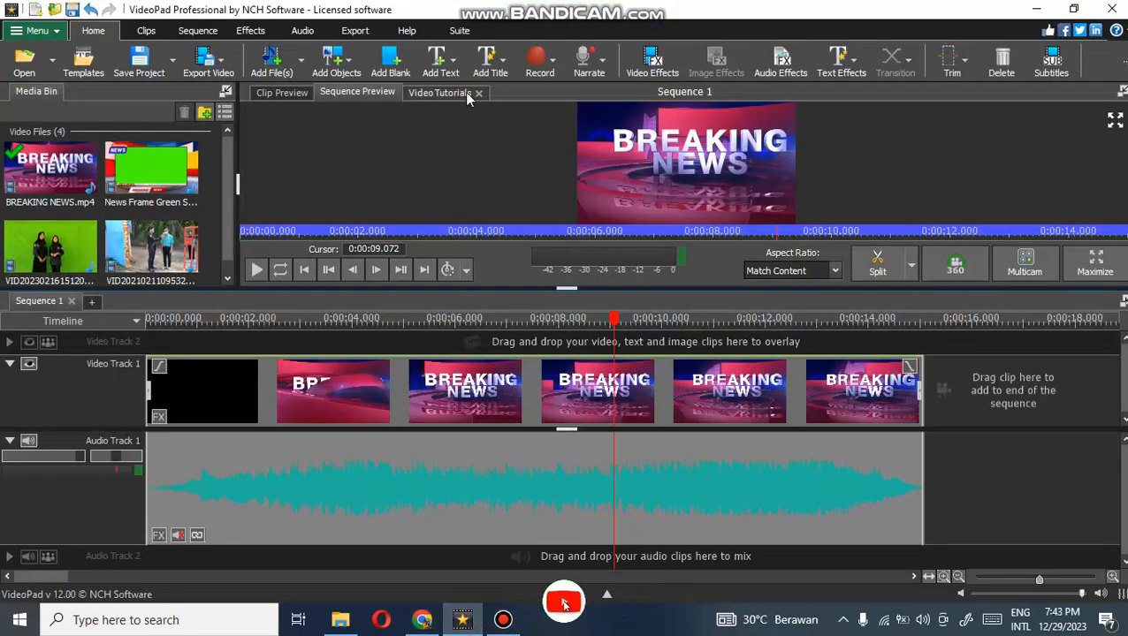
# Change the BREAKING NEWS clip's speed to 150% and briefly play the sped-up intro.
pyautogui.scroll(-2, 654, 344)
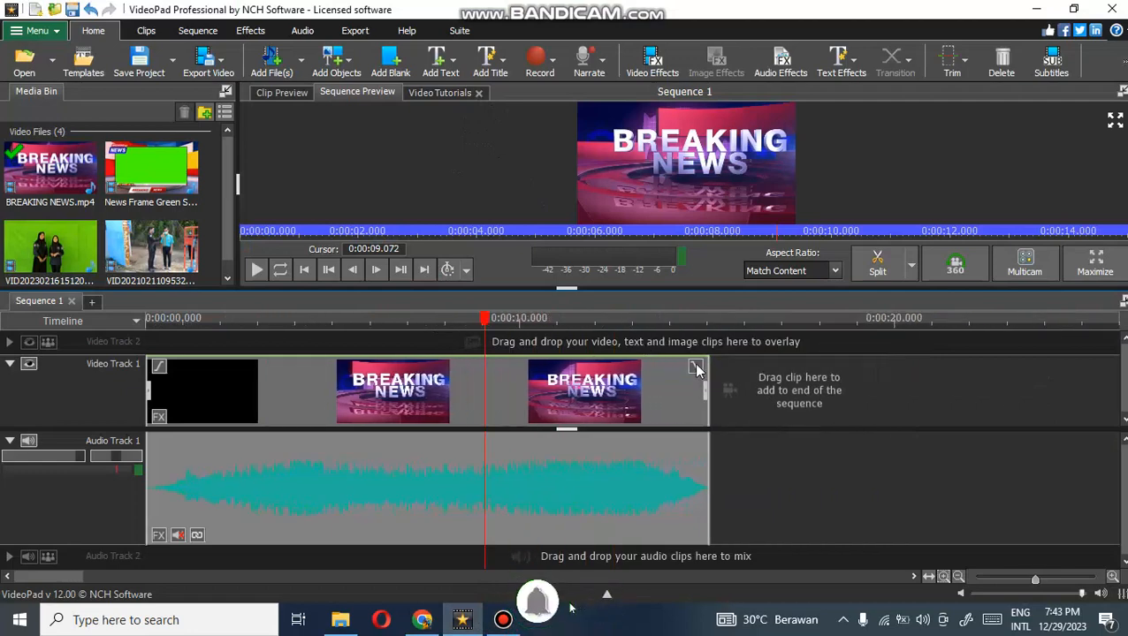
pyautogui.rightClick(373, 397)
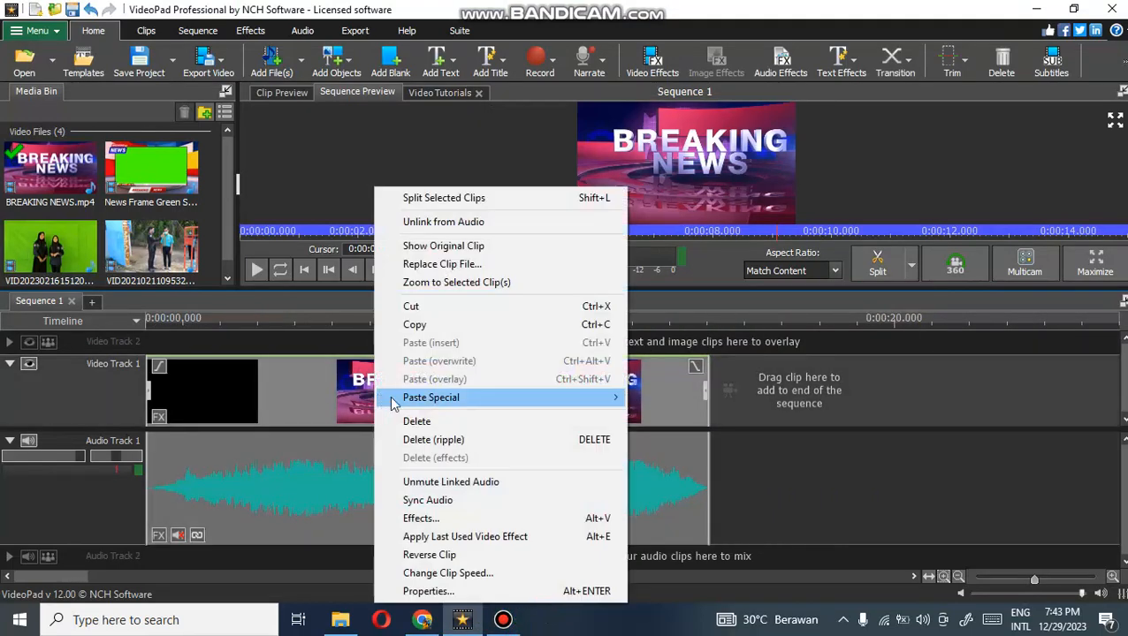
pyautogui.click(448, 573)
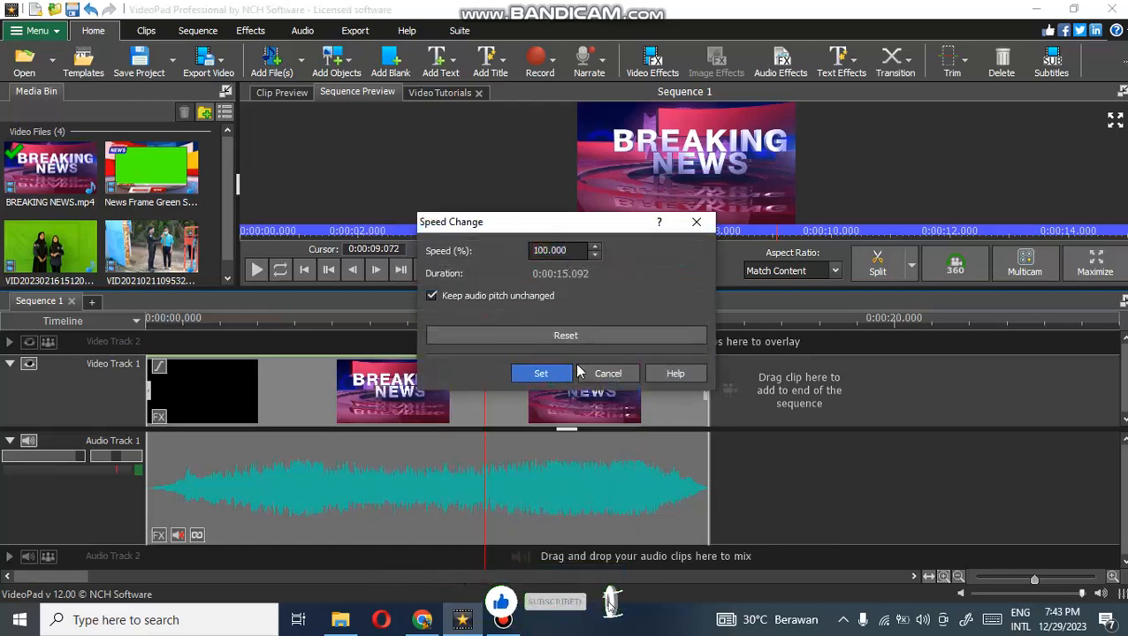
pyautogui.click(543, 250)
pyautogui.press('BackSpace')
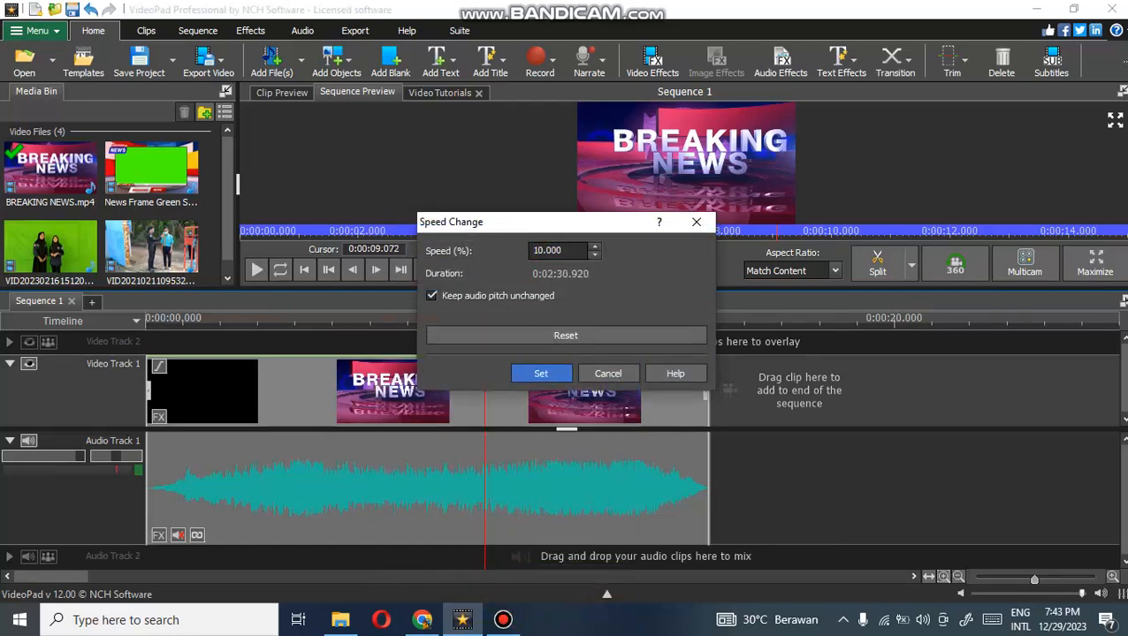
pyautogui.press('Return')
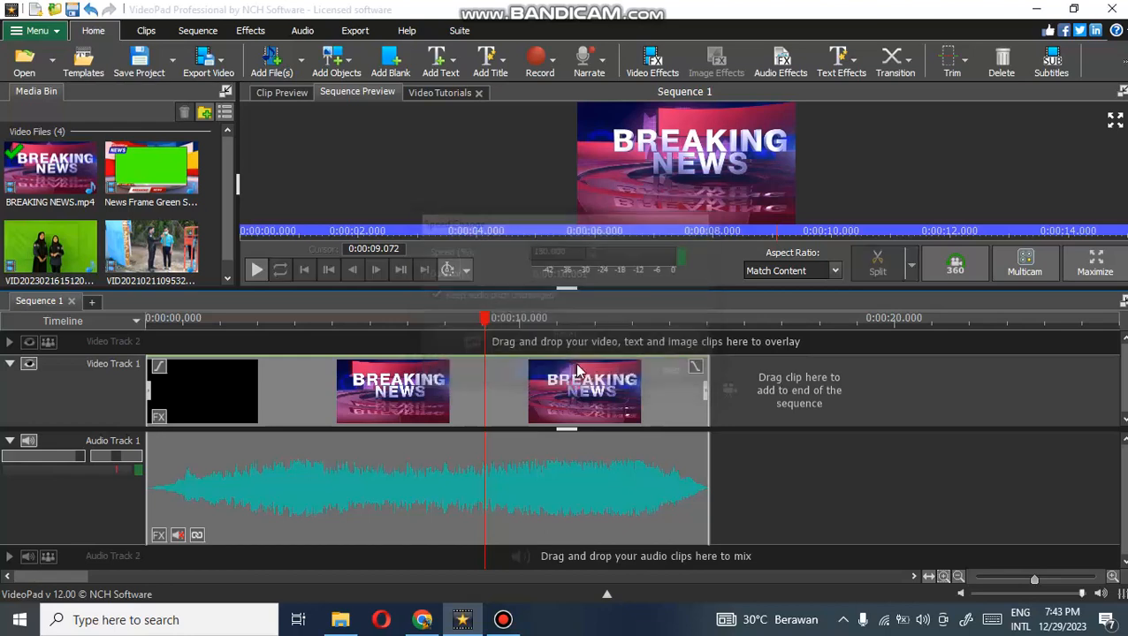
pyautogui.click(281, 351)
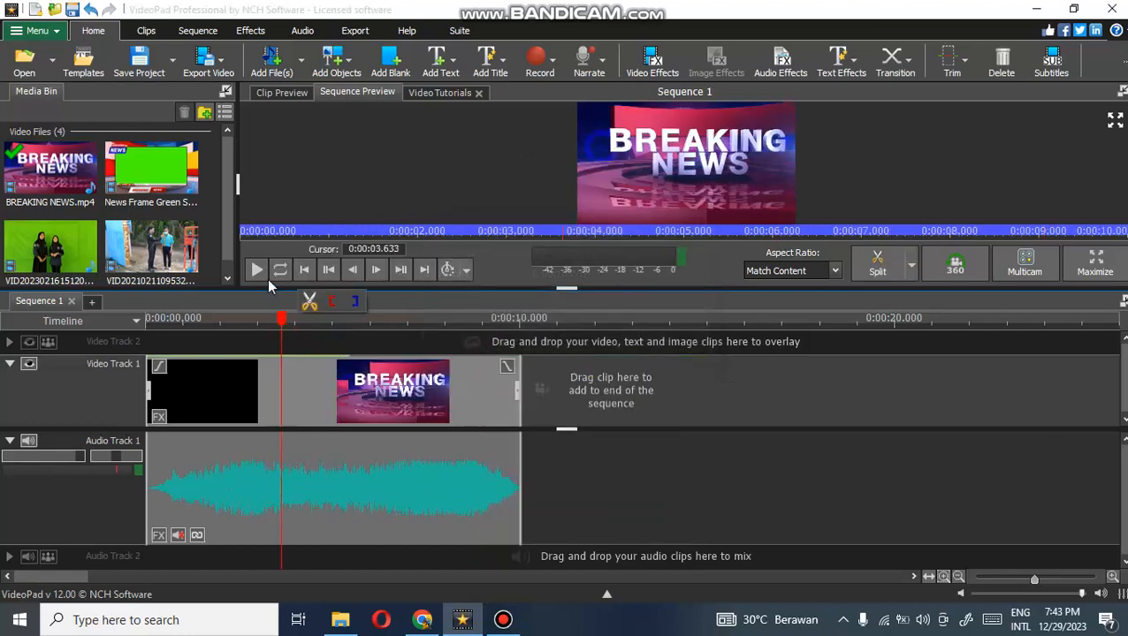
pyautogui.click(256, 270)
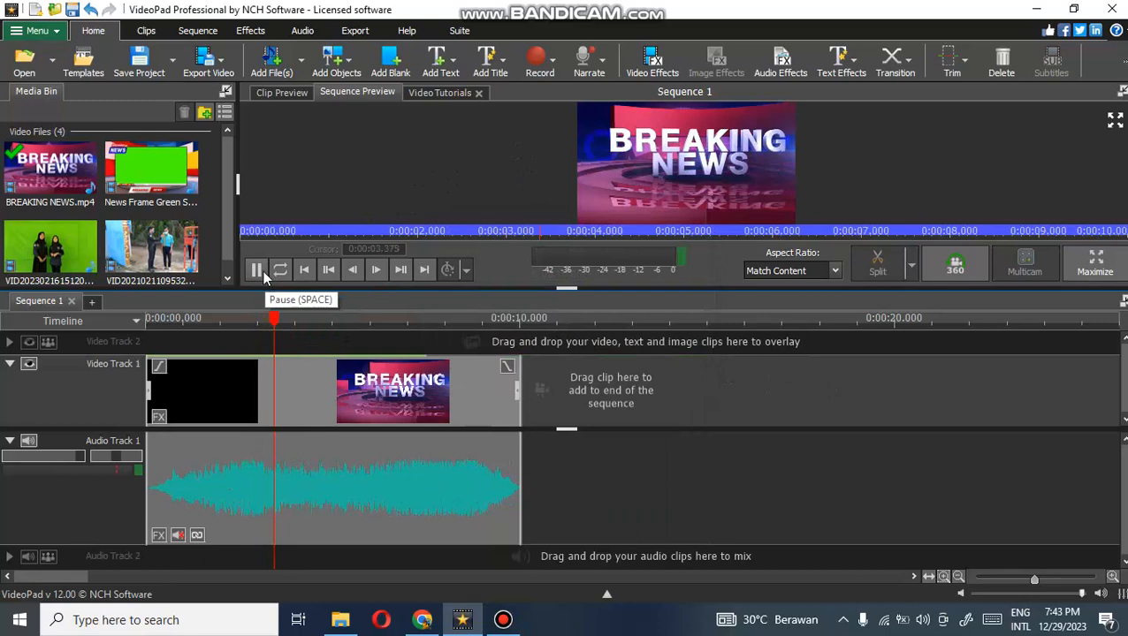
pyautogui.click(258, 271)
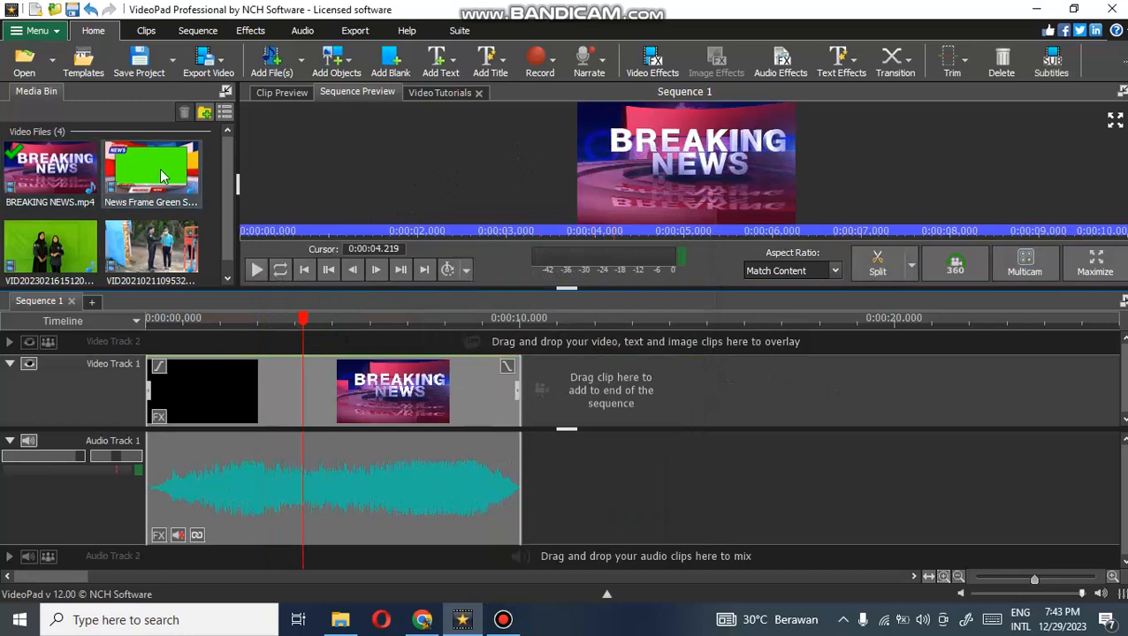
# Append the News Frame Green Screen clip right after the intro on Video Track 1 and scrub through its frame designs.
pyautogui.moveTo(133, 184); pyautogui.dragTo(652, 436)
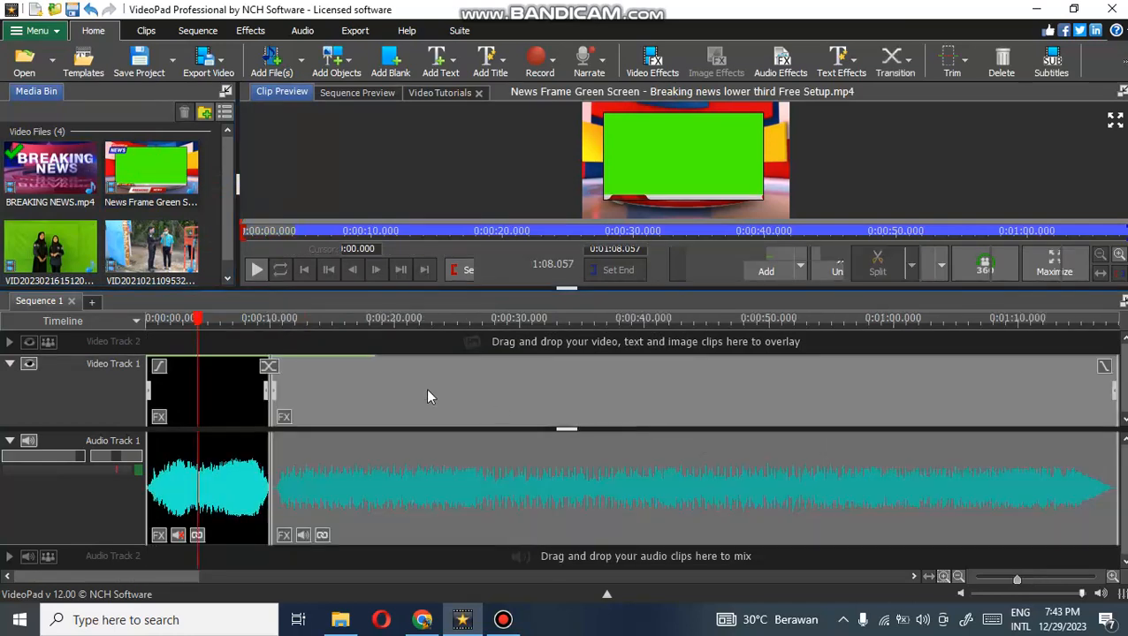
pyautogui.scroll(-1, 297, 401)
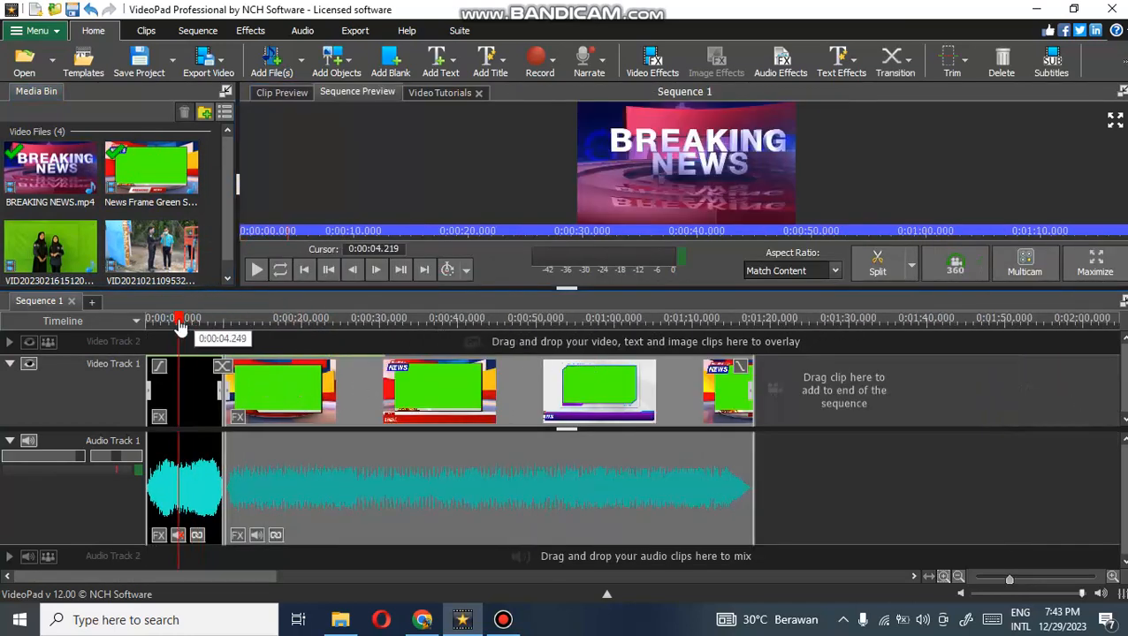
pyautogui.click(263, 341)
pyautogui.moveTo(279, 347); pyautogui.dragTo(617, 322)
# Split the news frame clip at 0:00:26.873 and delete the part before the cut, closing the gap.
pyautogui.moveTo(519, 340); pyautogui.dragTo(356, 358)
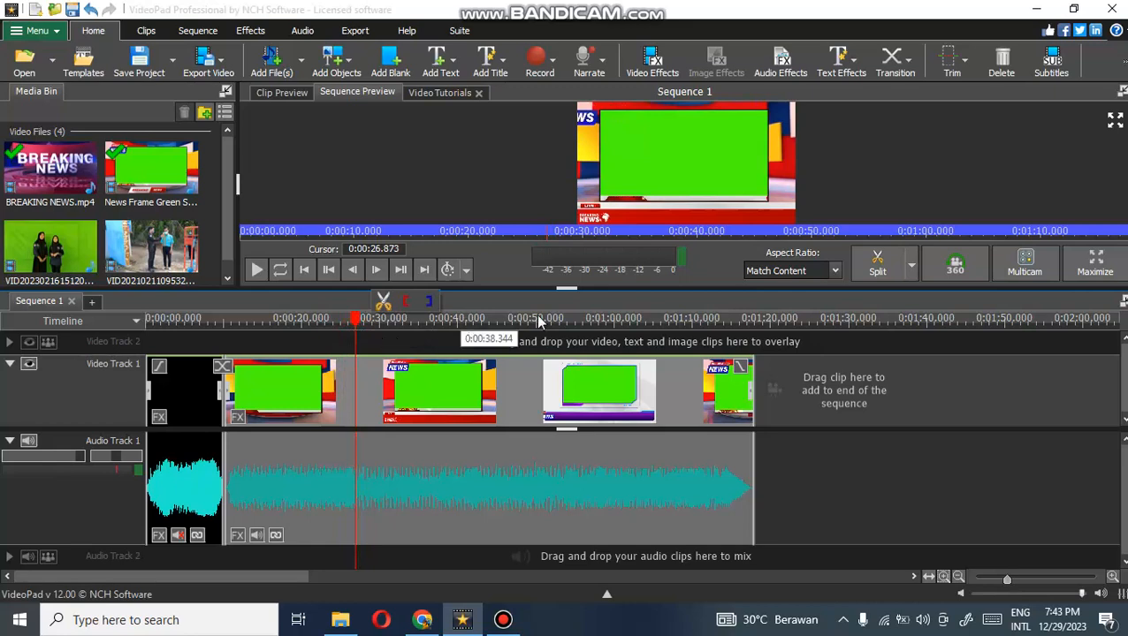
pyautogui.click(878, 262)
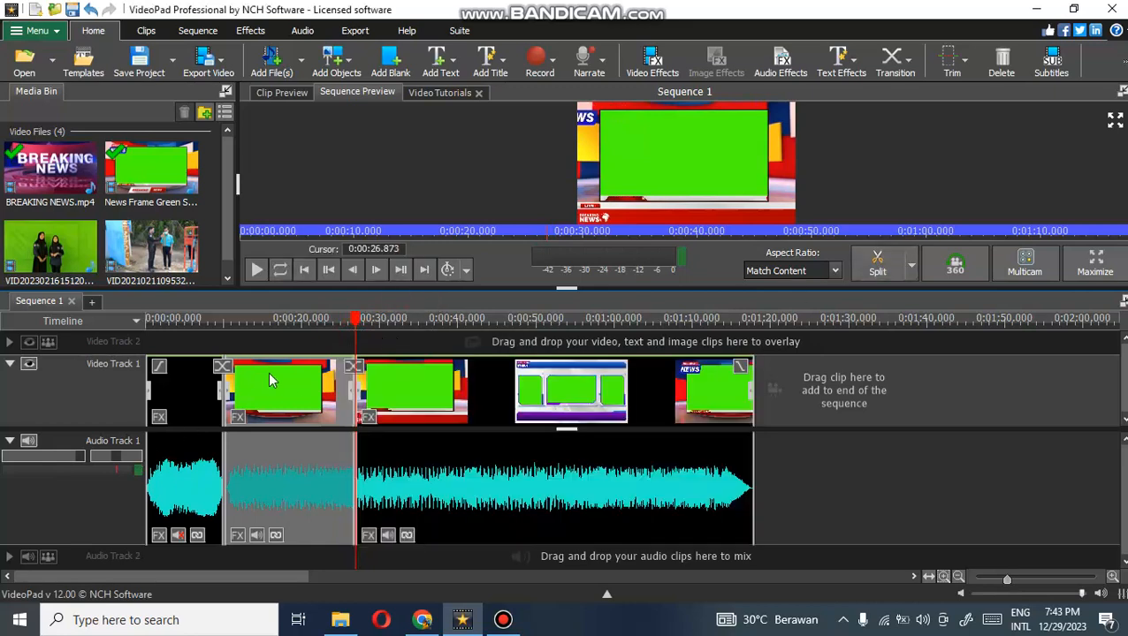
pyautogui.press('Delete')
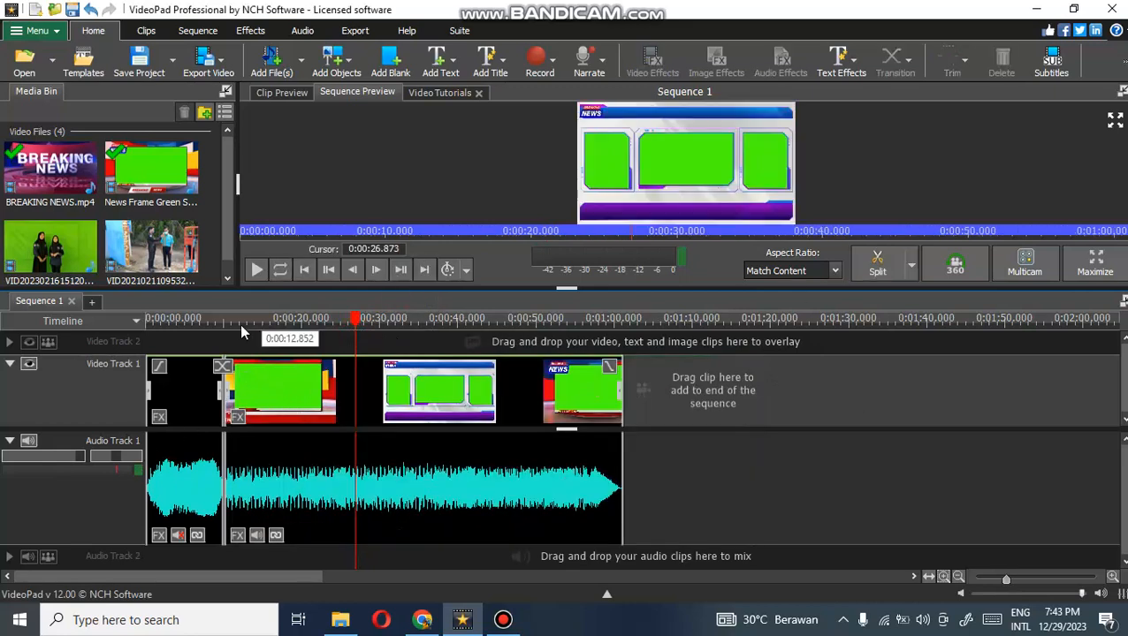
# Split the news frame clip at 0:00:22.836 and delete everything after the cut.
pyautogui.moveTo(236, 328); pyautogui.dragTo(326, 336)
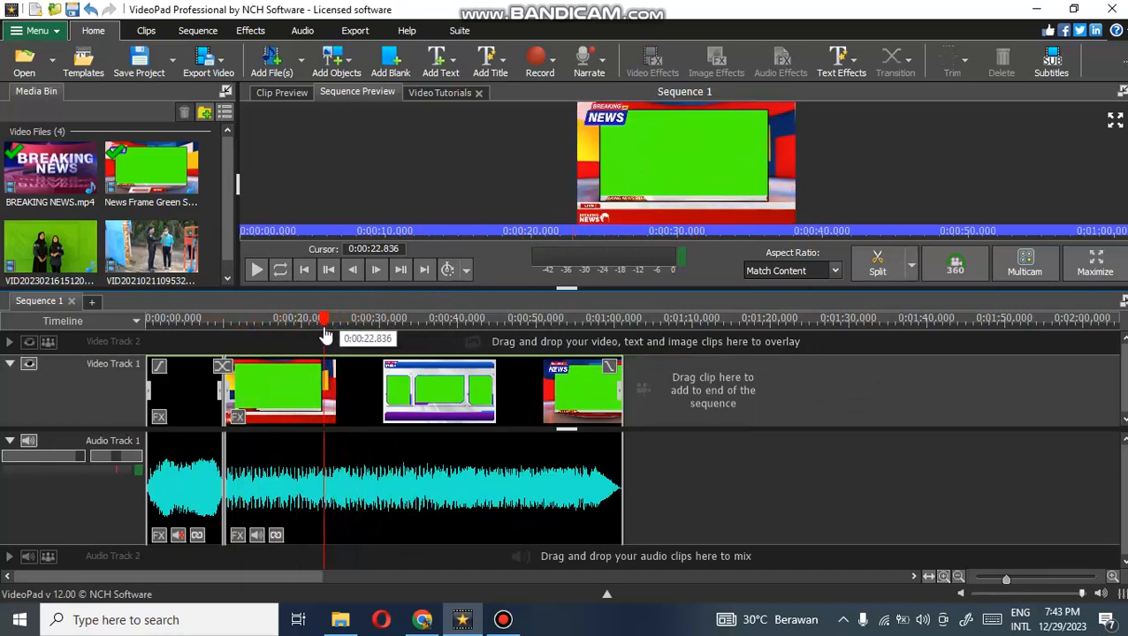
pyautogui.click(878, 263)
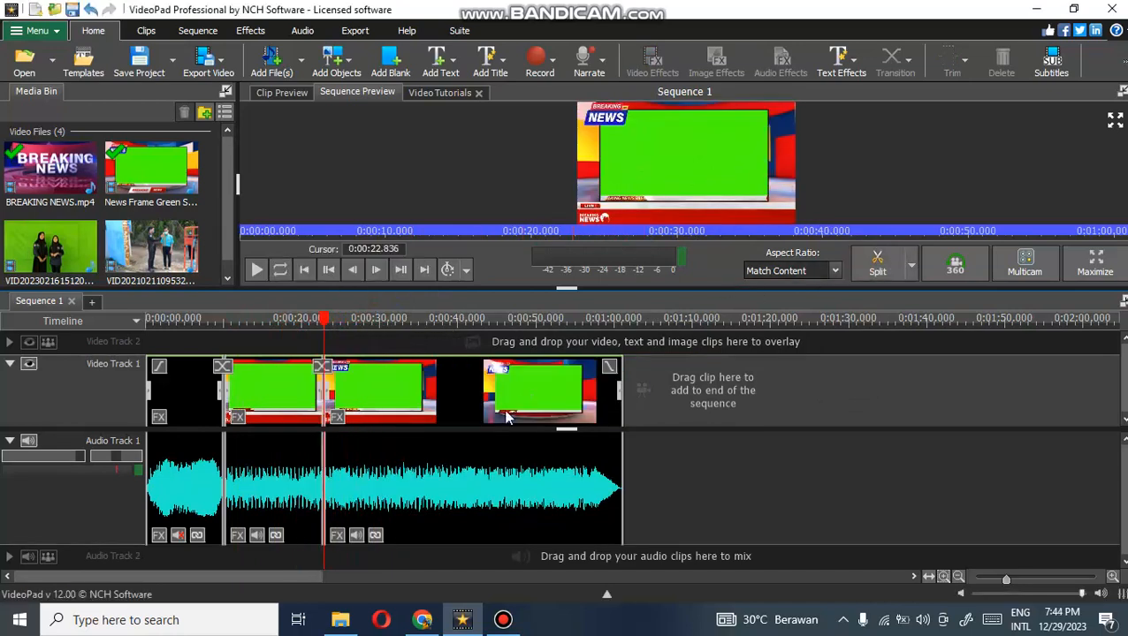
pyautogui.click(435, 397)
pyautogui.press('Delete')
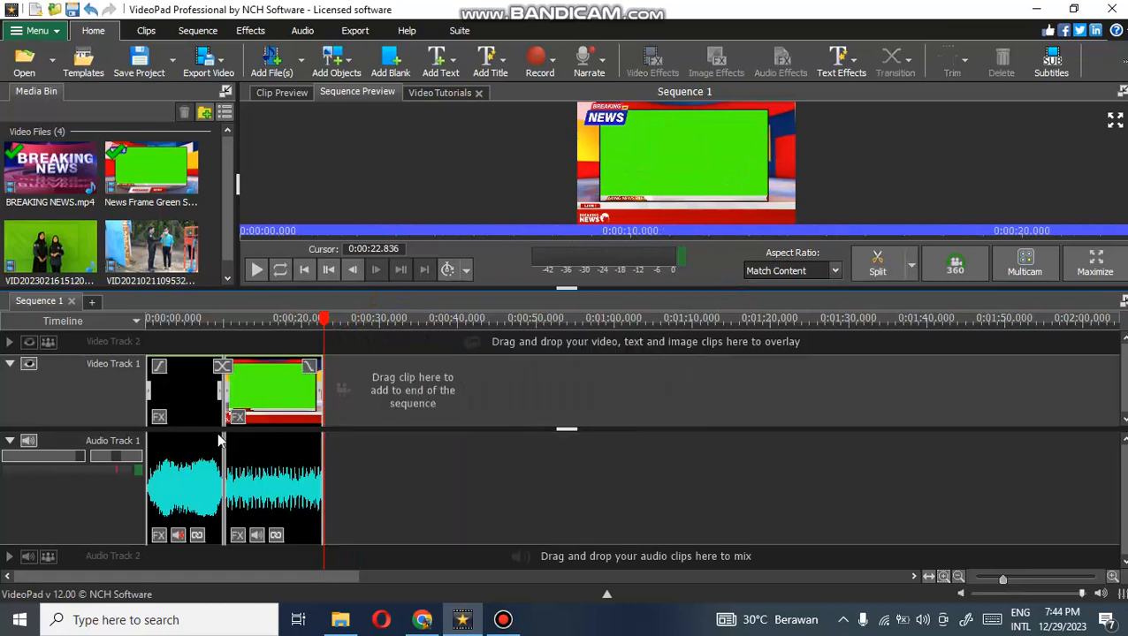
# Unlink the news frame clip's audio from its video and delete that audio.
pyautogui.scroll(2, 123, 484)
pyautogui.scroll(3, 123, 484)
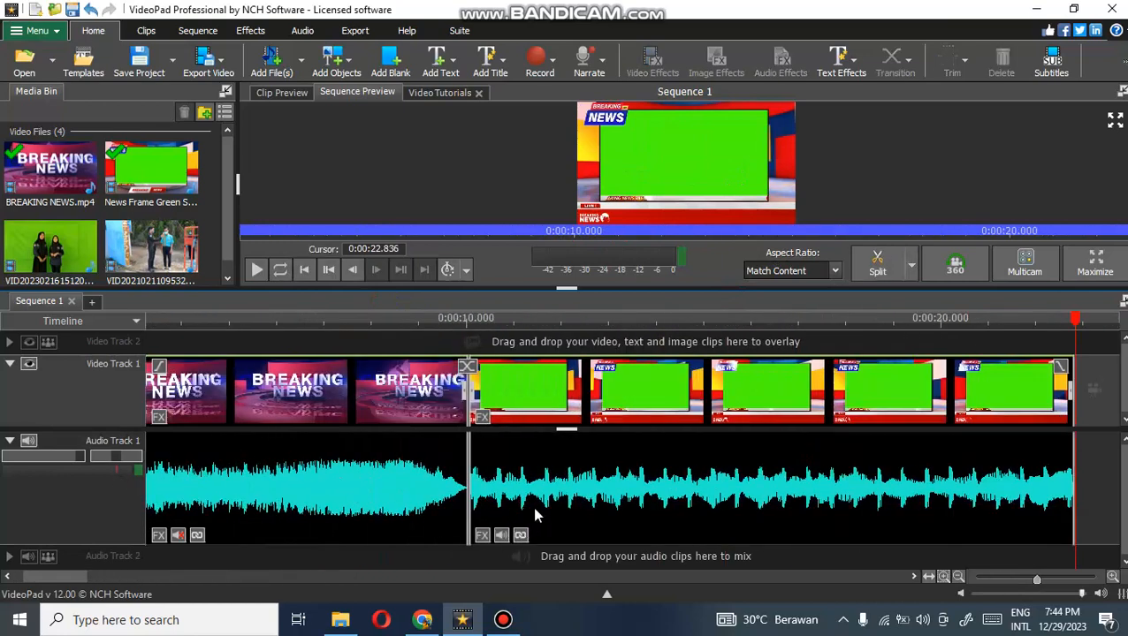
pyautogui.click(522, 535)
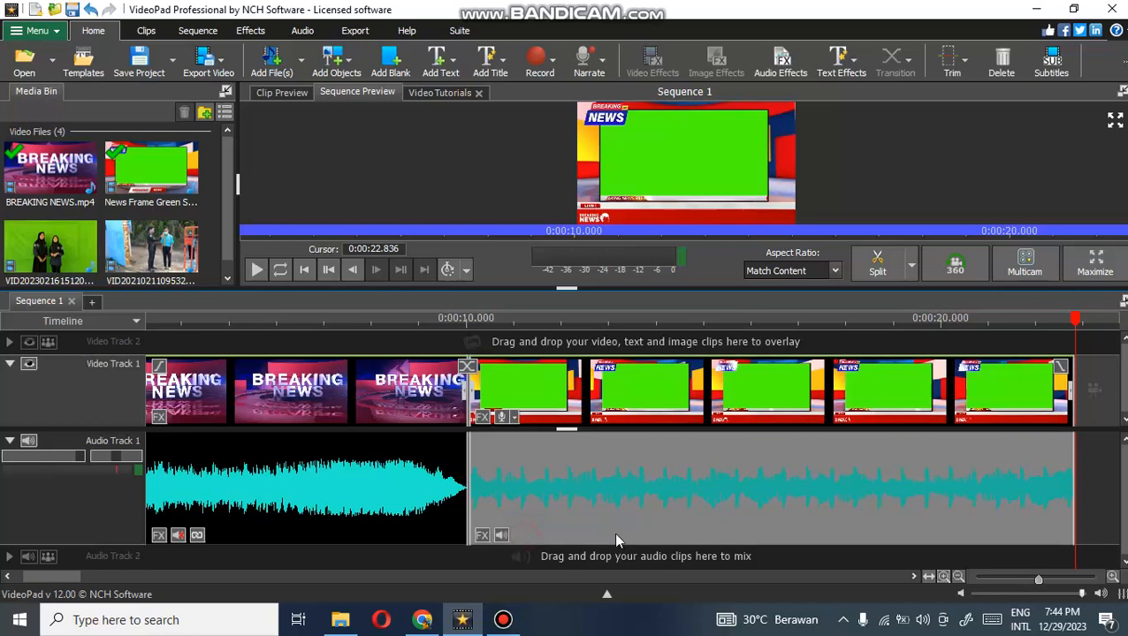
pyautogui.press('Delete')
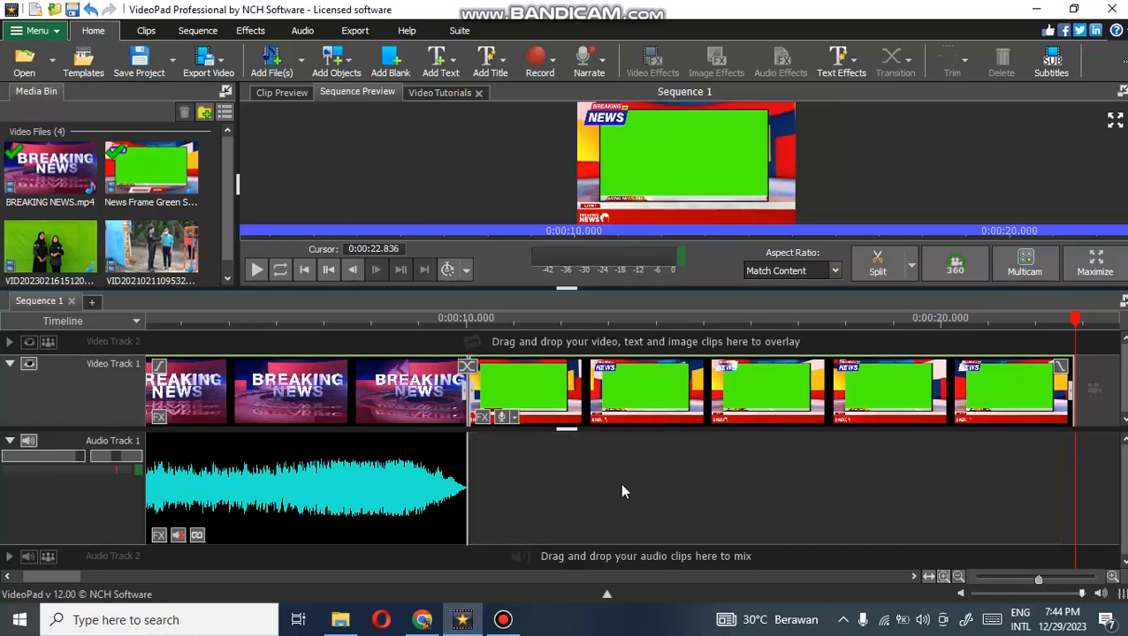
# Play the sequence from about 9.8 seconds to review the change from the intro to the news frame.
pyautogui.click(455, 318)
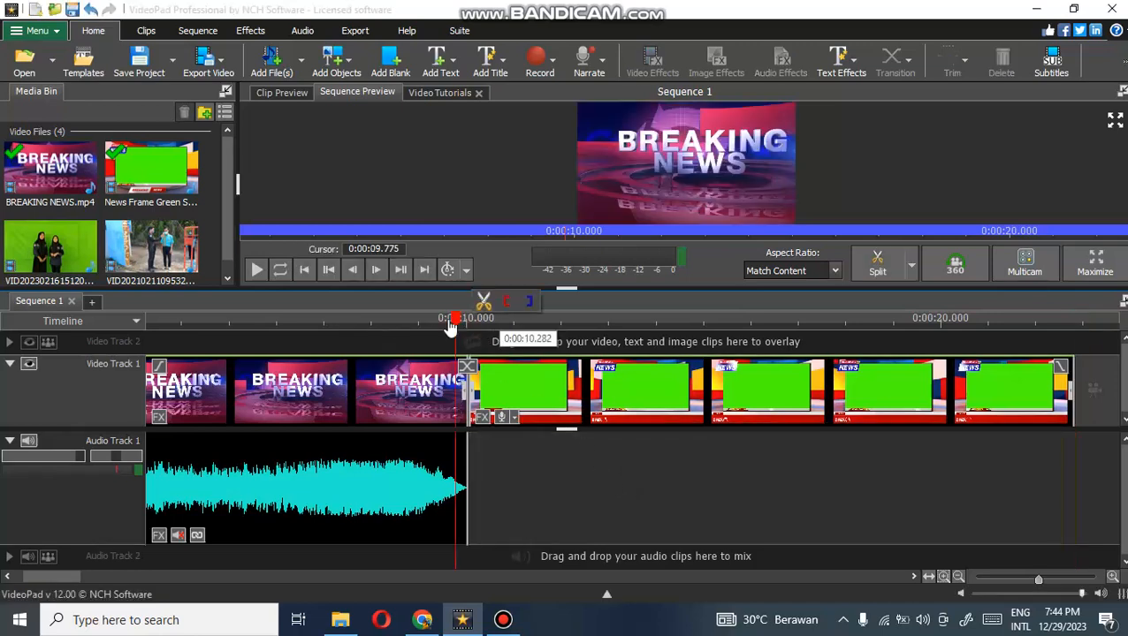
pyautogui.click(257, 271)
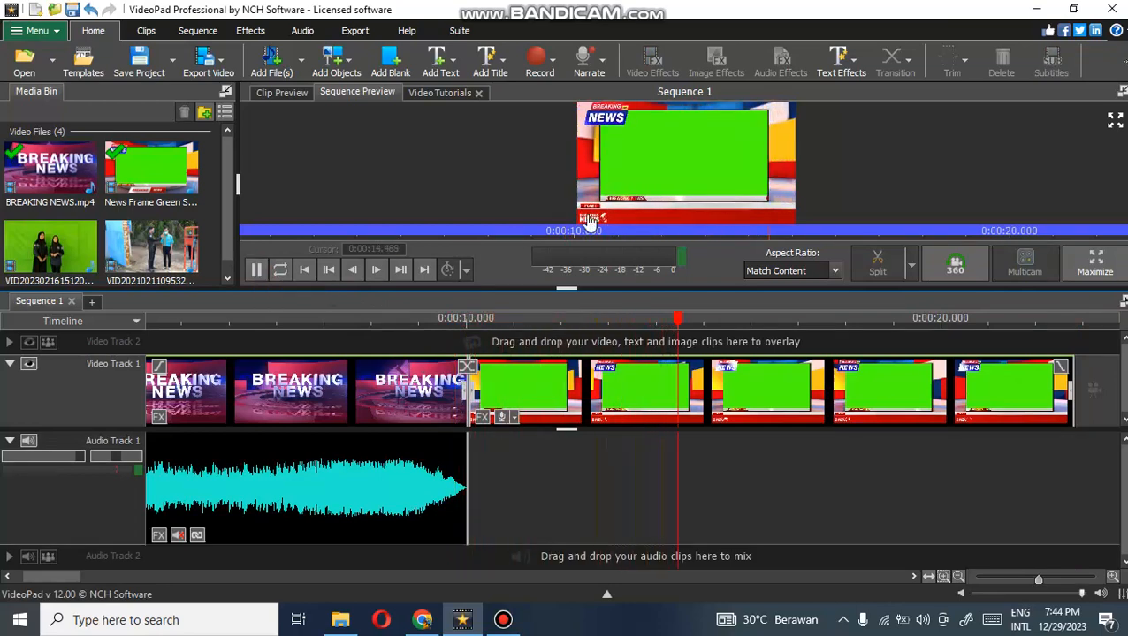
pyautogui.scroll(-2, 552, 235)
pyautogui.scroll(-2, 517, 320)
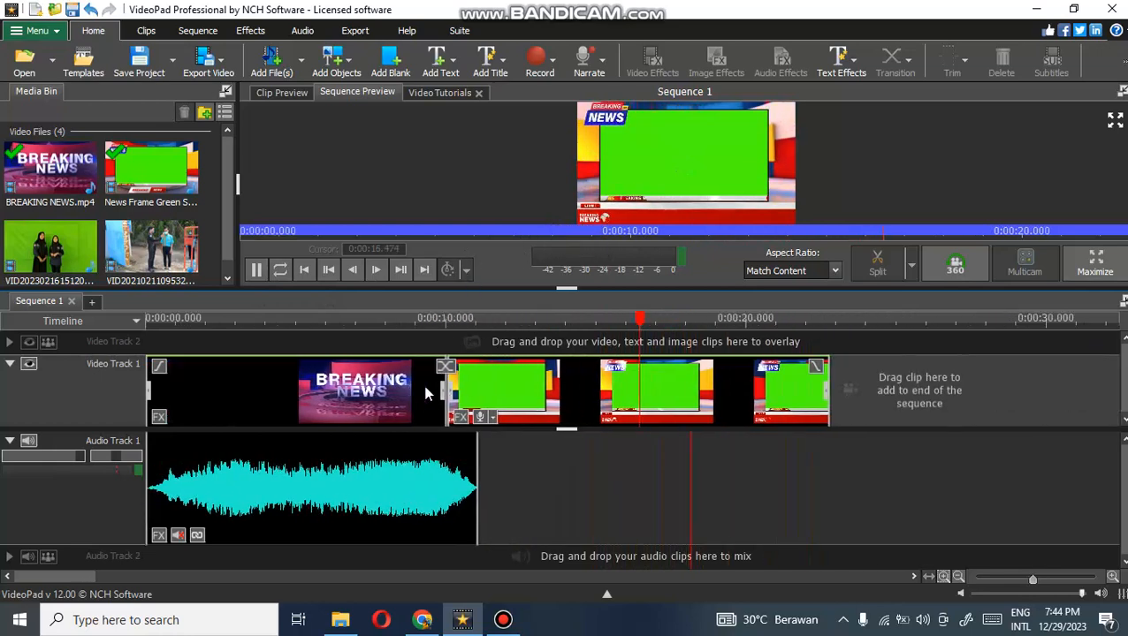
pyautogui.click(255, 270)
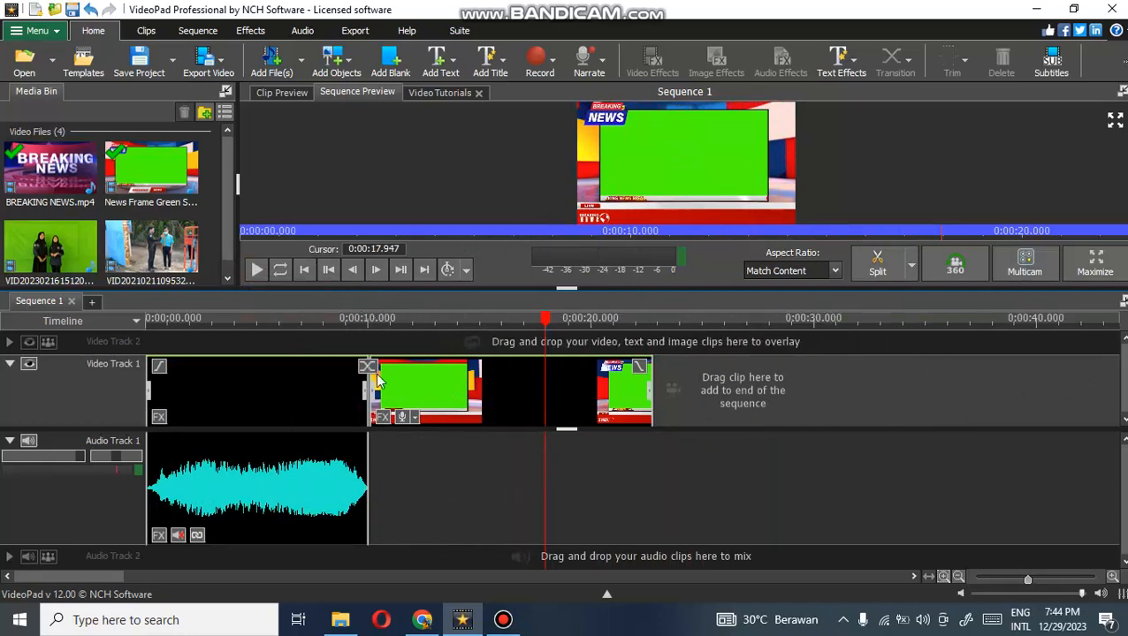
# Place VID20210211095326.mp4 on Video Track 2 above the news frame clip, starting at 0:00:10.061.
pyautogui.click(419, 318)
pyautogui.scroll(4, 221, 386)
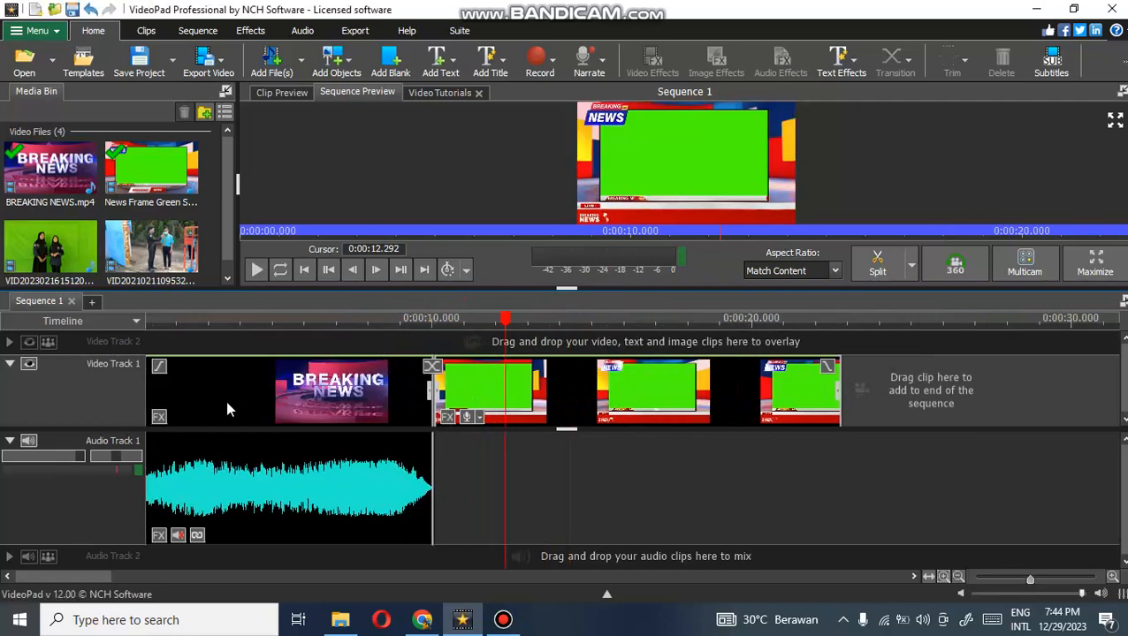
pyautogui.scroll(1, 229, 410)
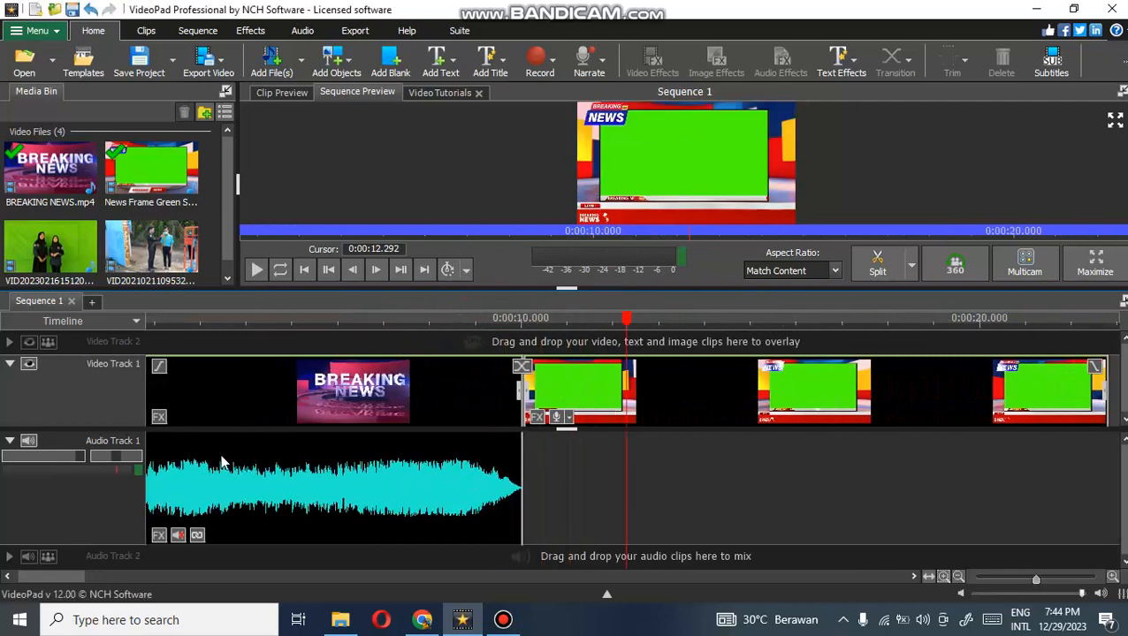
pyautogui.click(149, 260)
pyautogui.moveTo(148, 261); pyautogui.dragTo(528, 341)
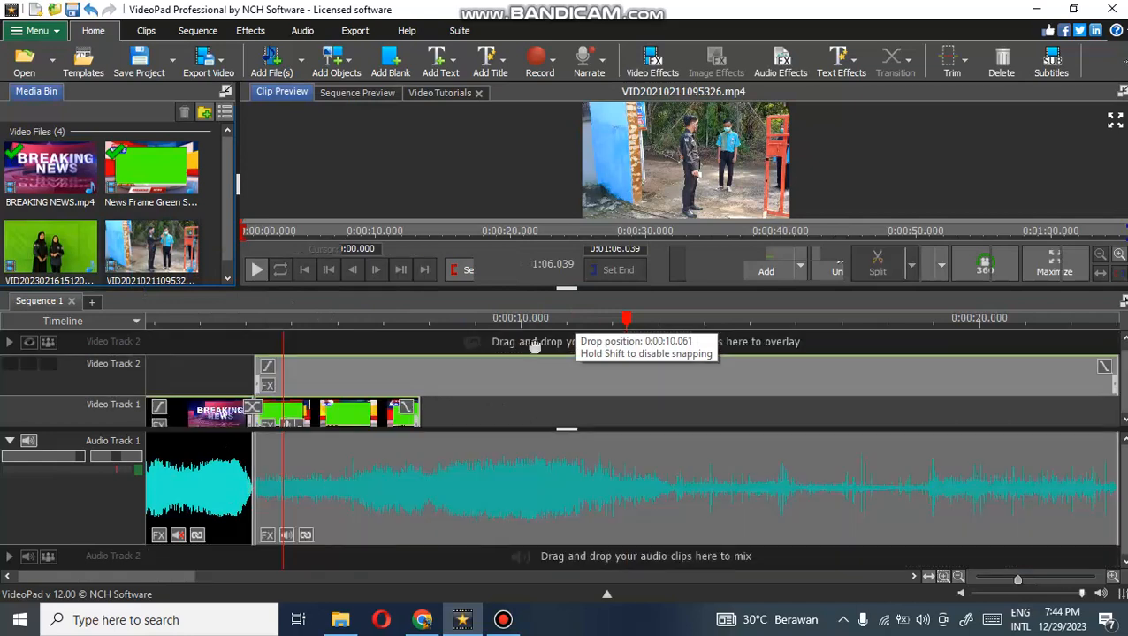
# Unlink and delete the audio of the Video Track 2 footage, and trim the footage's end to about 1:03.
pyautogui.moveTo(287, 321)
pyautogui.mouseDown()
pyautogui.moveTo(252, 328)
pyautogui.moveTo(296, 323)
pyautogui.mouseUp()
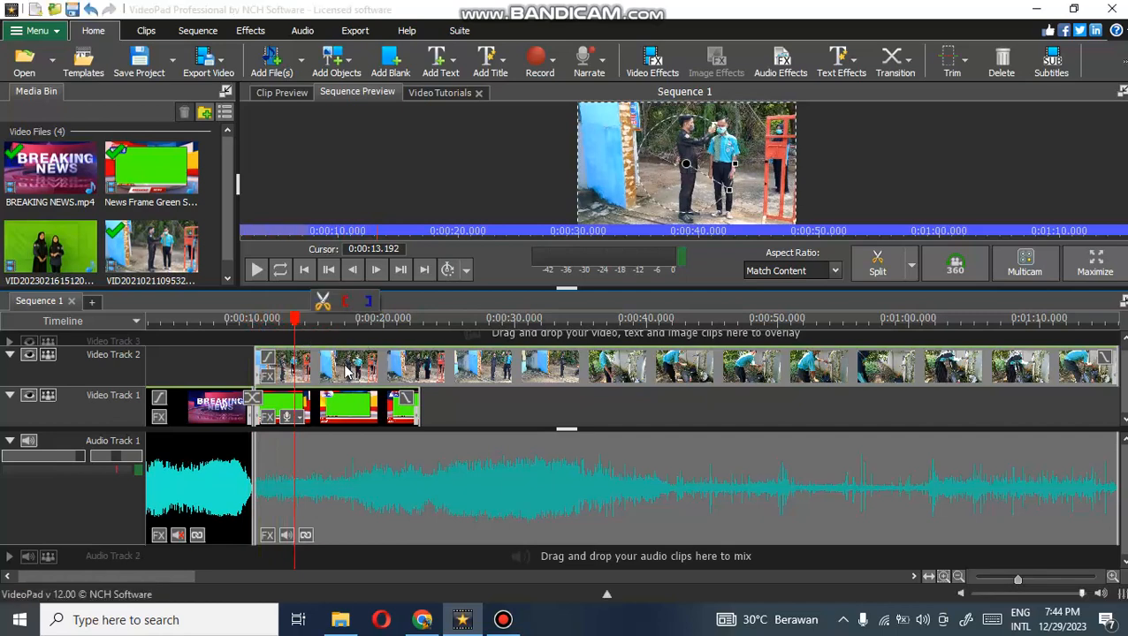
pyautogui.scroll(-1, 345, 520)
pyautogui.click(308, 541)
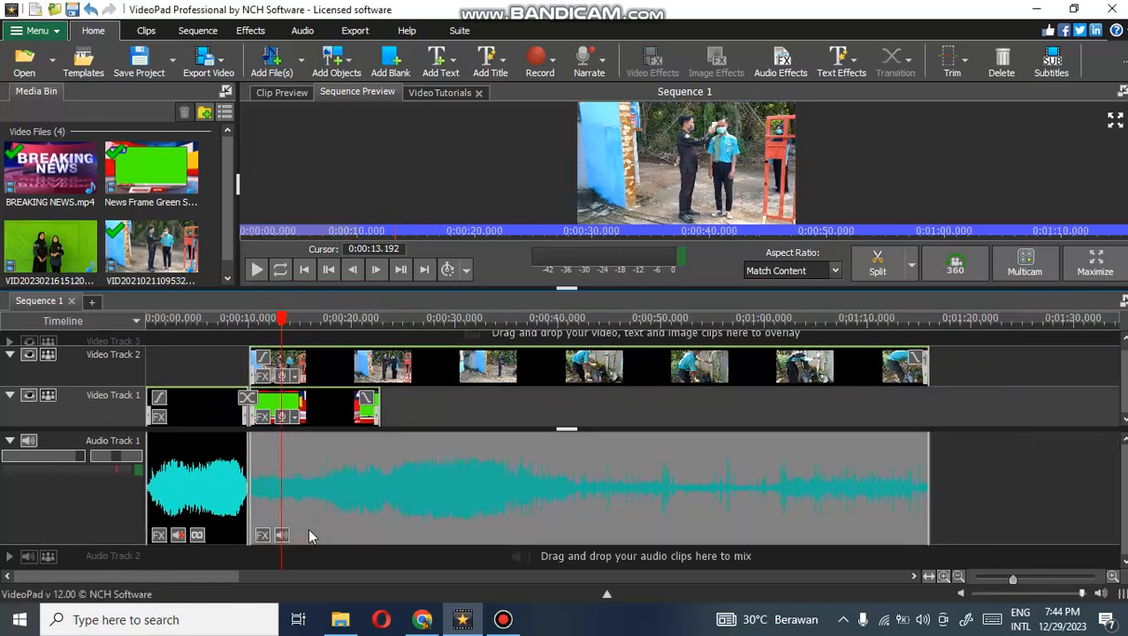
pyautogui.press('Delete')
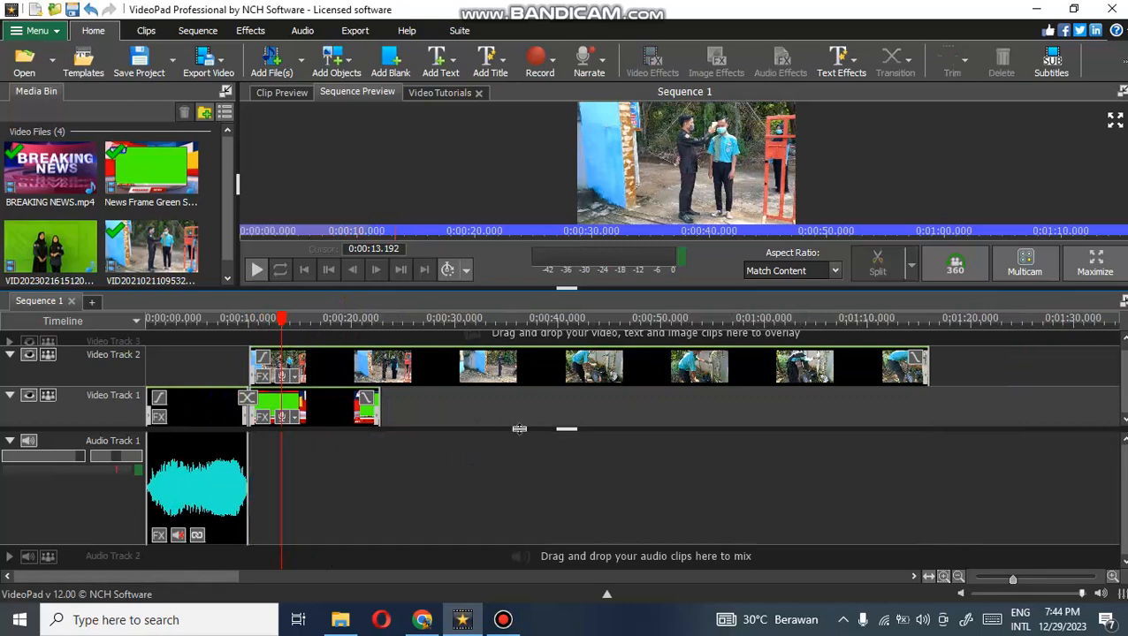
pyautogui.moveTo(926, 363); pyautogui.dragTo(795, 362)
pyautogui.scroll(3, 273, 473)
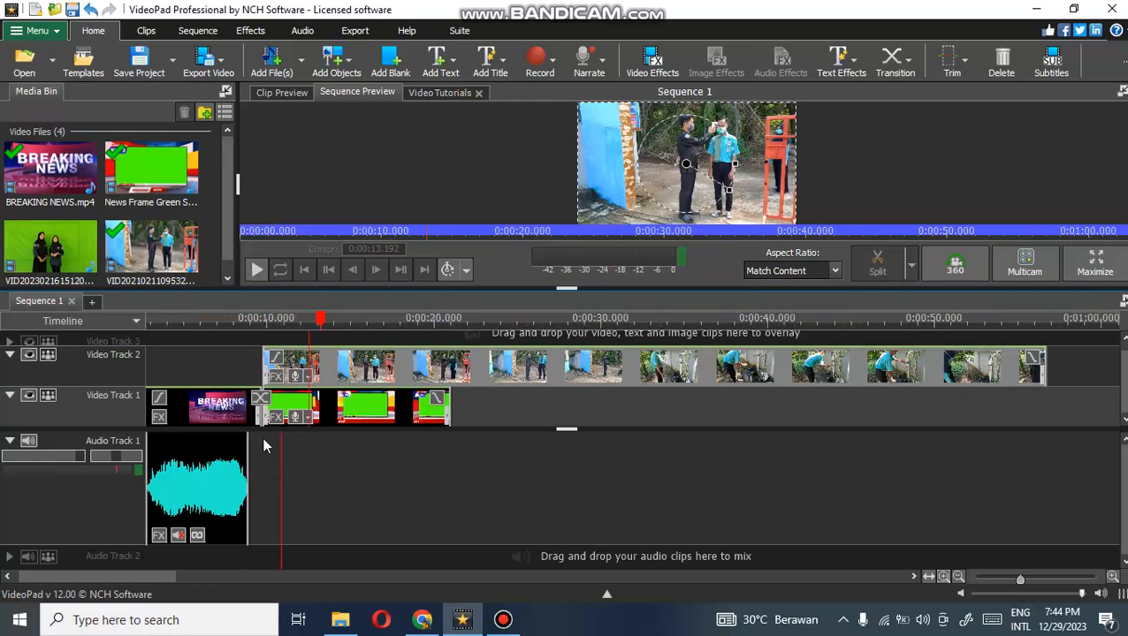
# Paste a copy of the news frame clip directly after the original on Video Track 1 and extend its end to about 39 seconds.
pyautogui.click(386, 422)
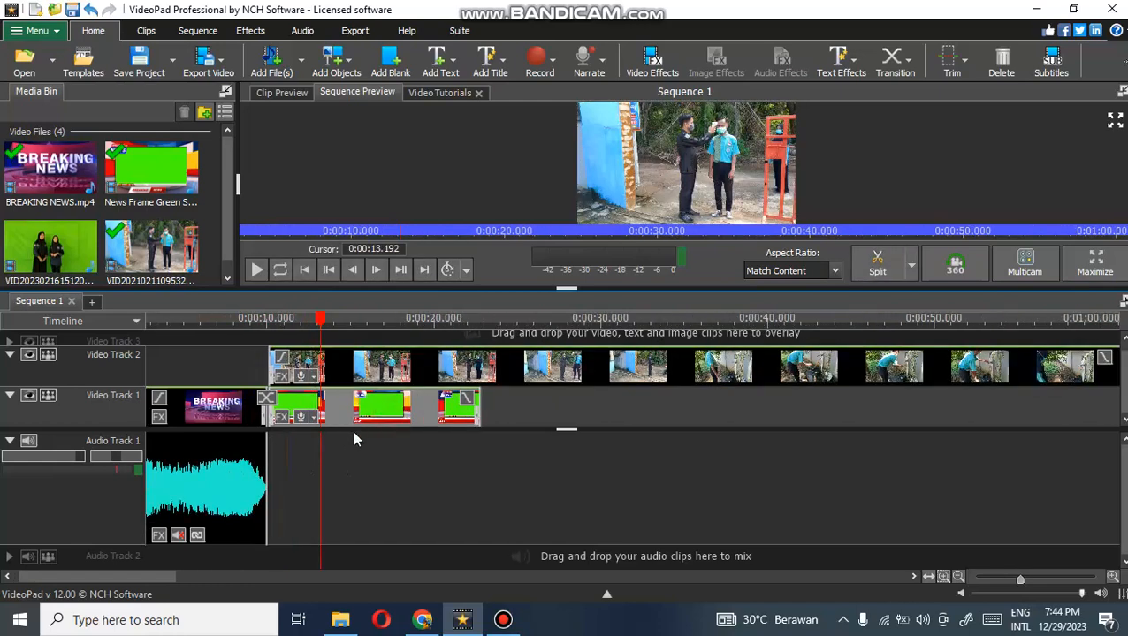
pyautogui.click(487, 405)
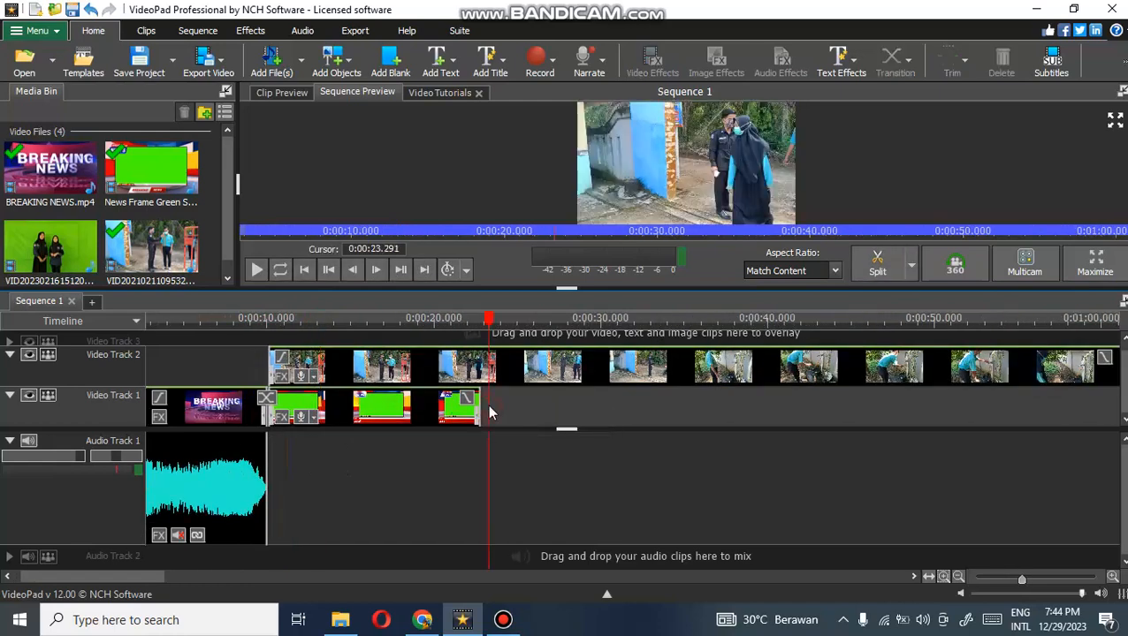
pyautogui.hotkey('ctrl', 'v')
pyautogui.moveTo(553, 417); pyautogui.dragTo(545, 418)
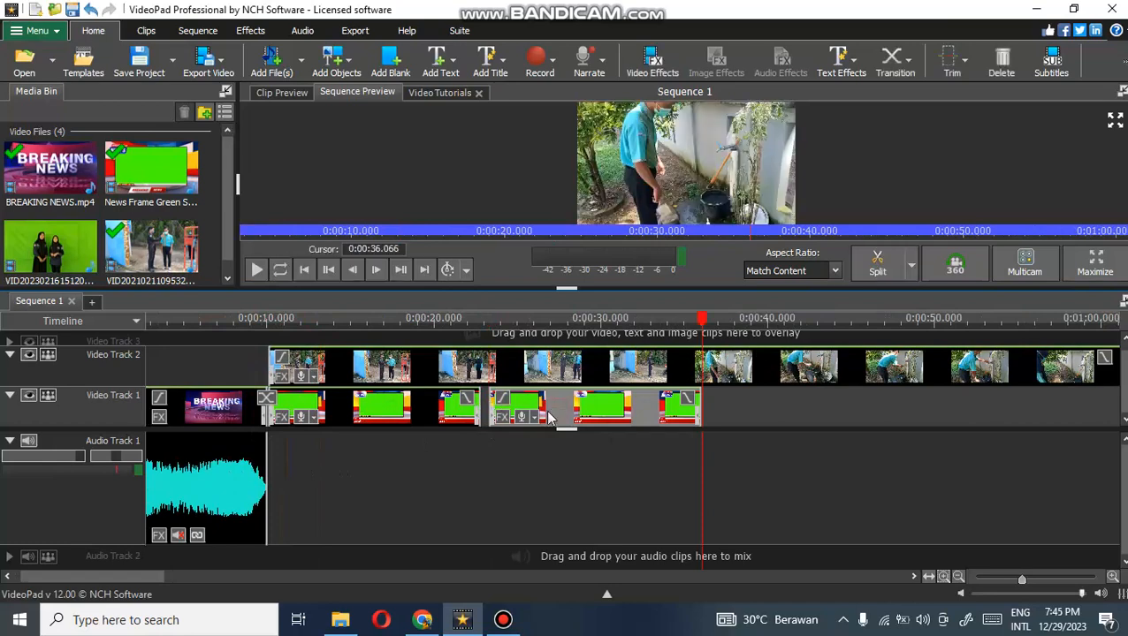
pyautogui.scroll(3, 262, 444)
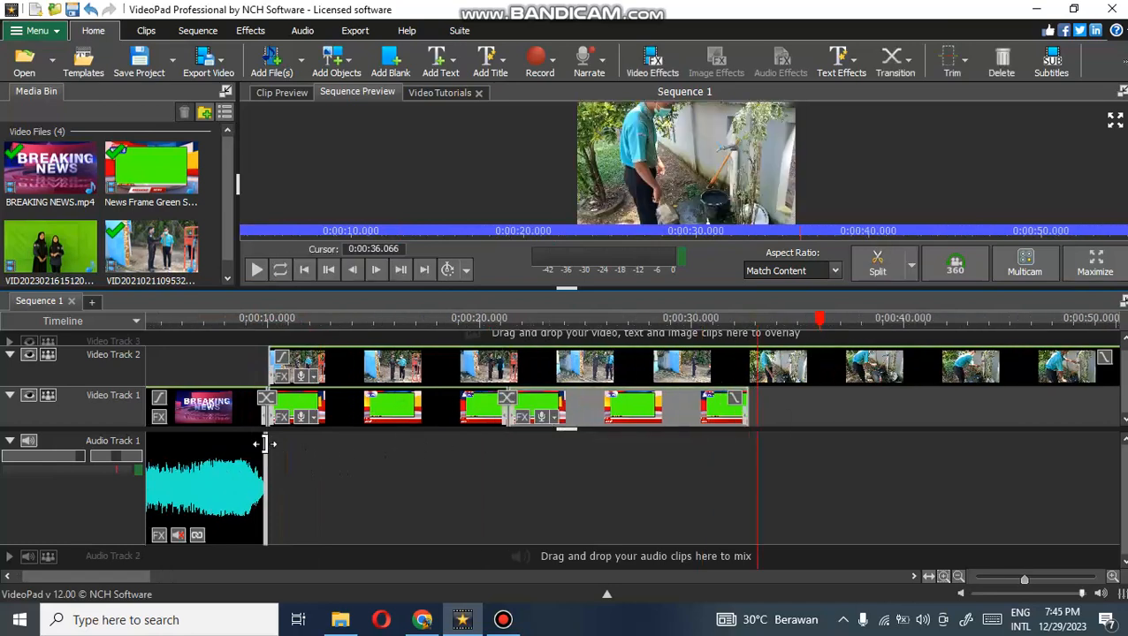
pyautogui.moveTo(958, 404); pyautogui.dragTo(1054, 405)
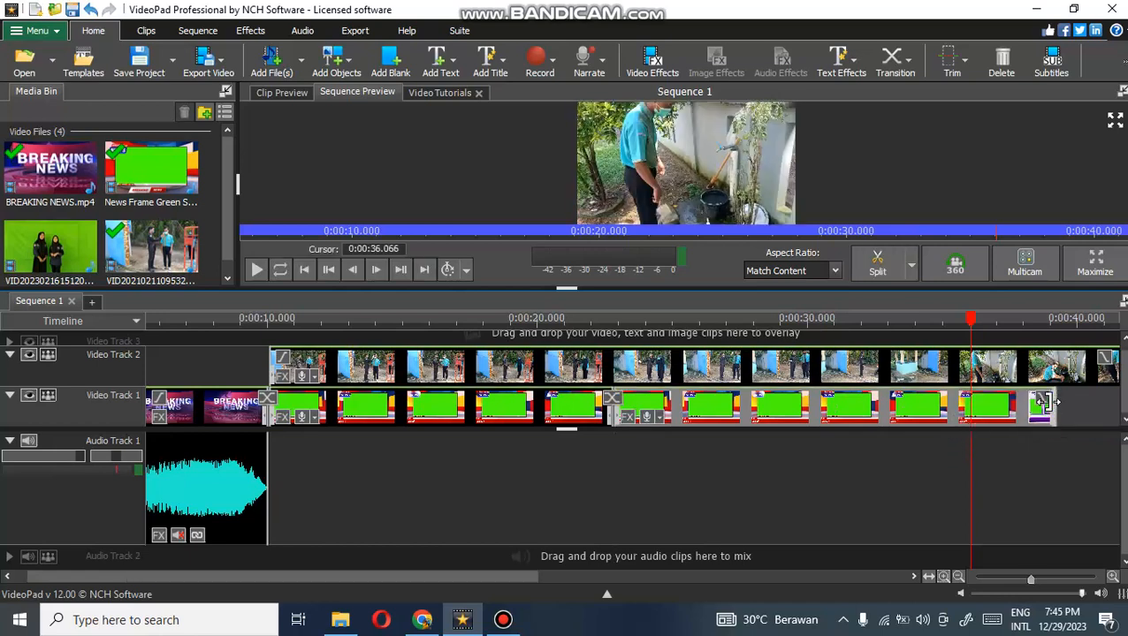
# Undo the last extension of the copied news frame clip and move the original news frame clip up to Video Track 3.
pyautogui.hotkey('ctrl', 'z')
pyautogui.click(605, 475)
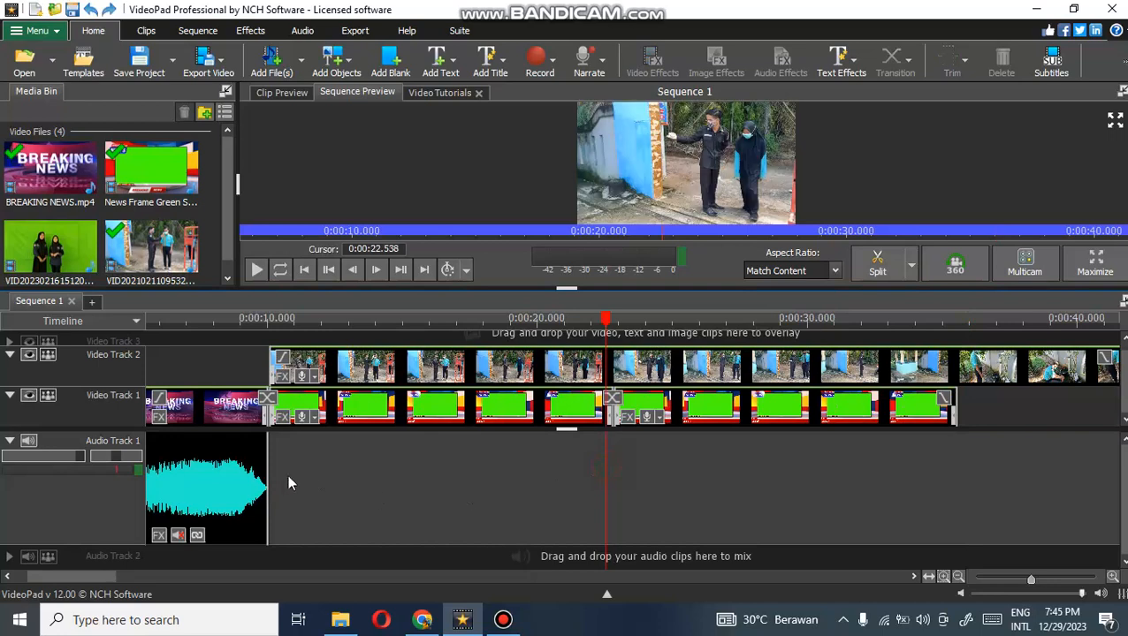
pyautogui.scroll(-3, 308, 468)
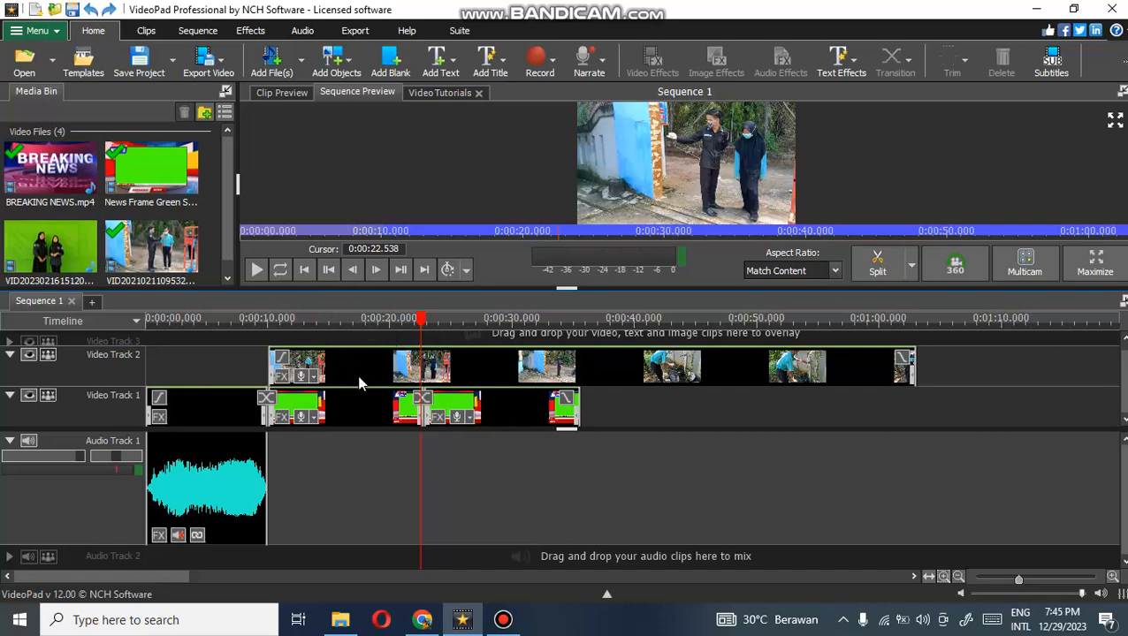
pyautogui.moveTo(370, 416); pyautogui.dragTo(373, 369)
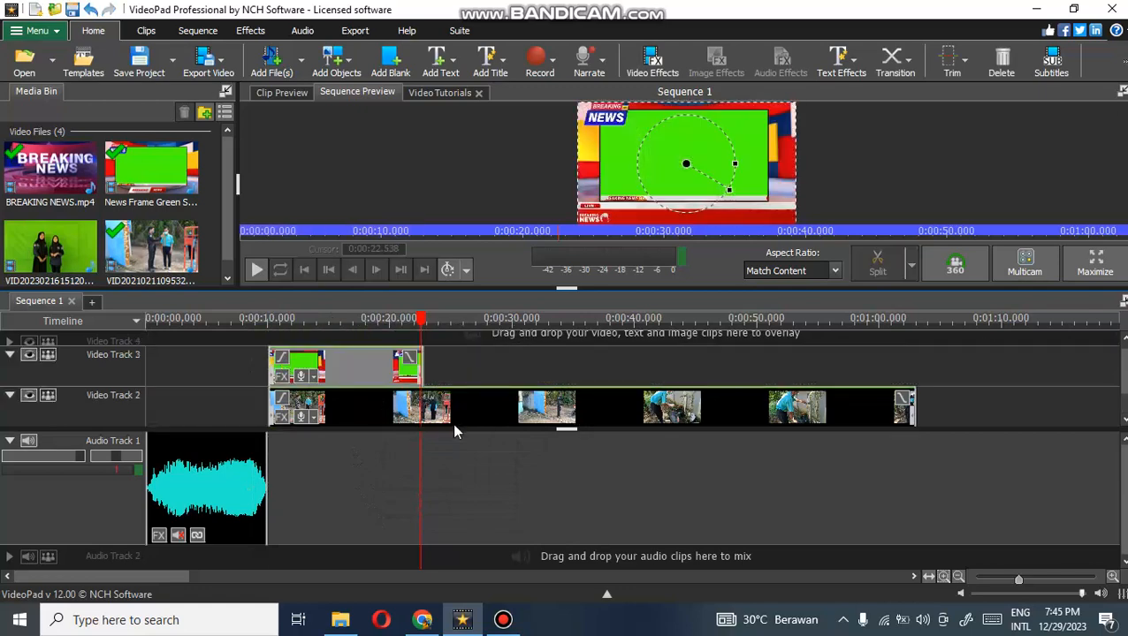
# Delete the copied news frame clip and move the recorded footage down to Video Track 1, directly after the breaking news intro.
pyautogui.scroll(-2, 1122, 363)
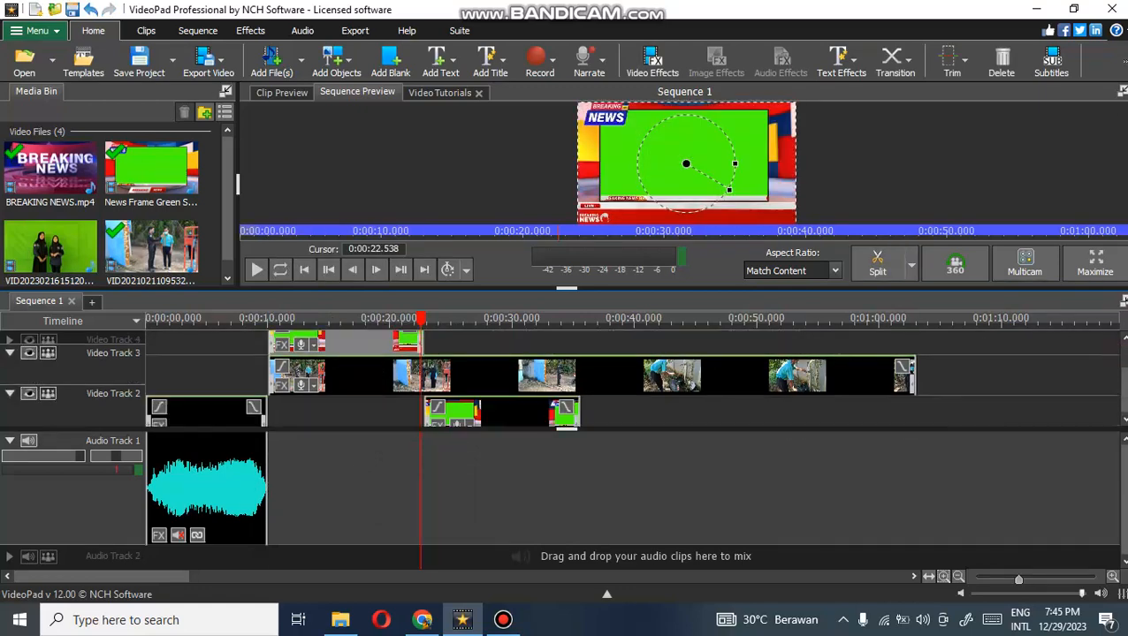
pyautogui.click(544, 411)
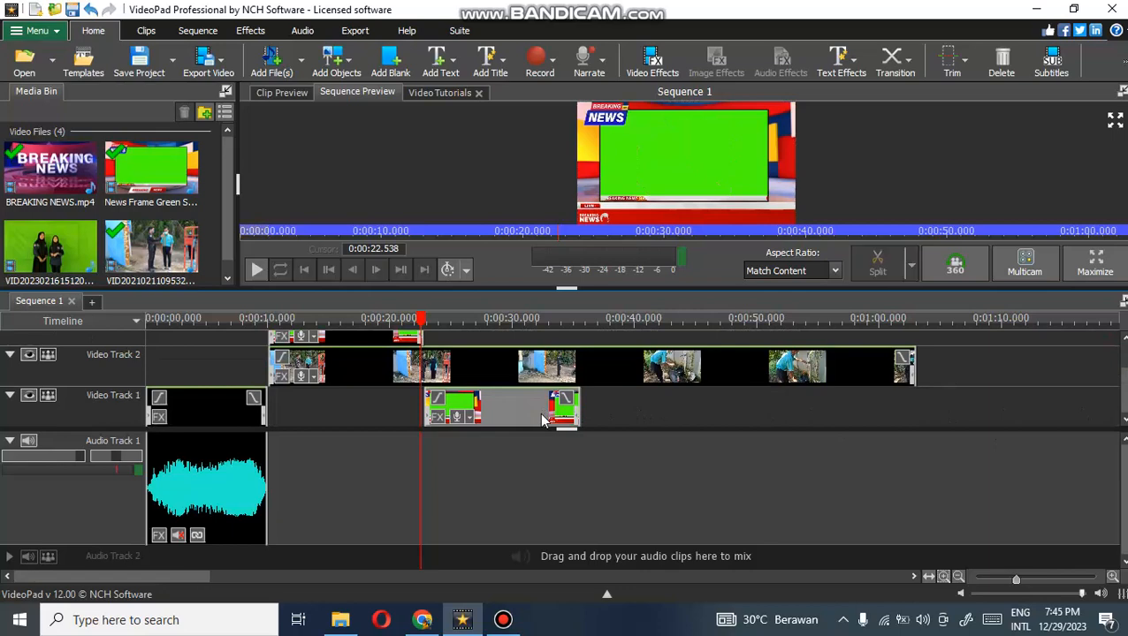
pyautogui.press('Delete')
pyautogui.moveTo(479, 375); pyautogui.dragTo(482, 417)
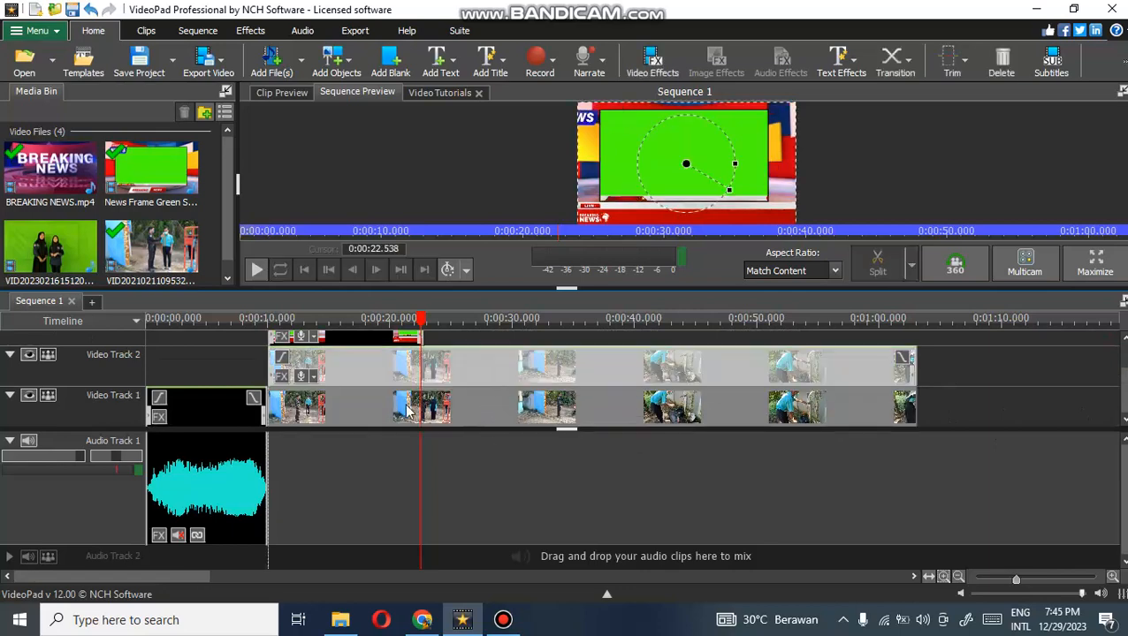
# Move the news frame clip to Video Track 2 above the footage and trim the footage's end to match the frame's end.
pyautogui.scroll(1, 350, 351)
pyautogui.moveTo(347, 339); pyautogui.dragTo(354, 392)
pyautogui.moveTo(256, 325); pyautogui.dragTo(294, 337)
pyautogui.scroll(-1, 318, 378)
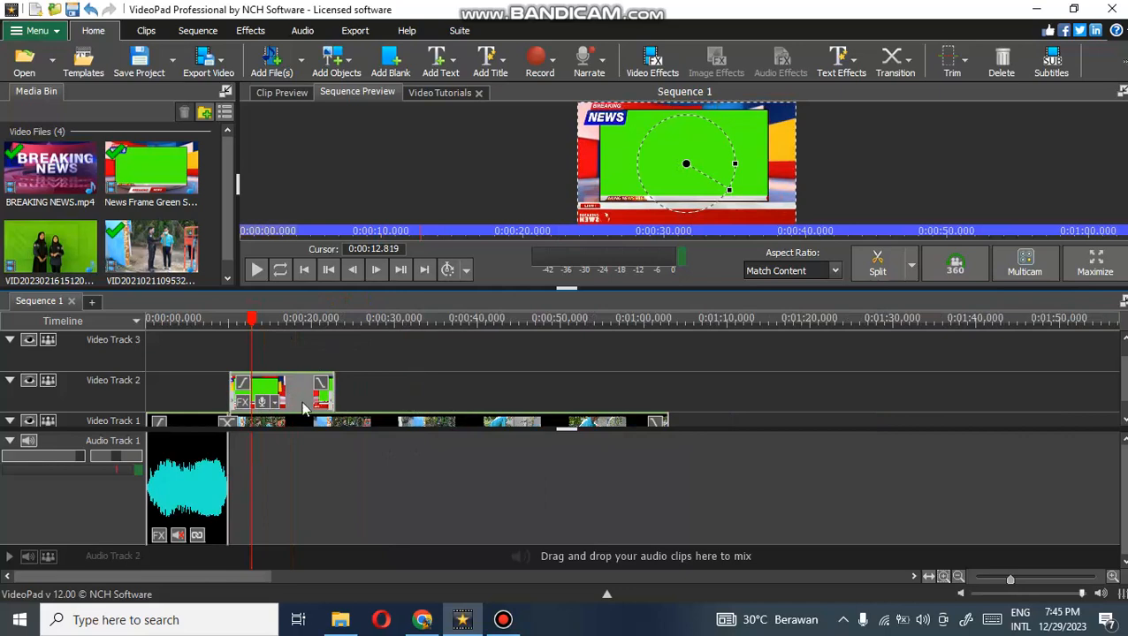
pyautogui.moveTo(668, 421); pyautogui.dragTo(327, 407)
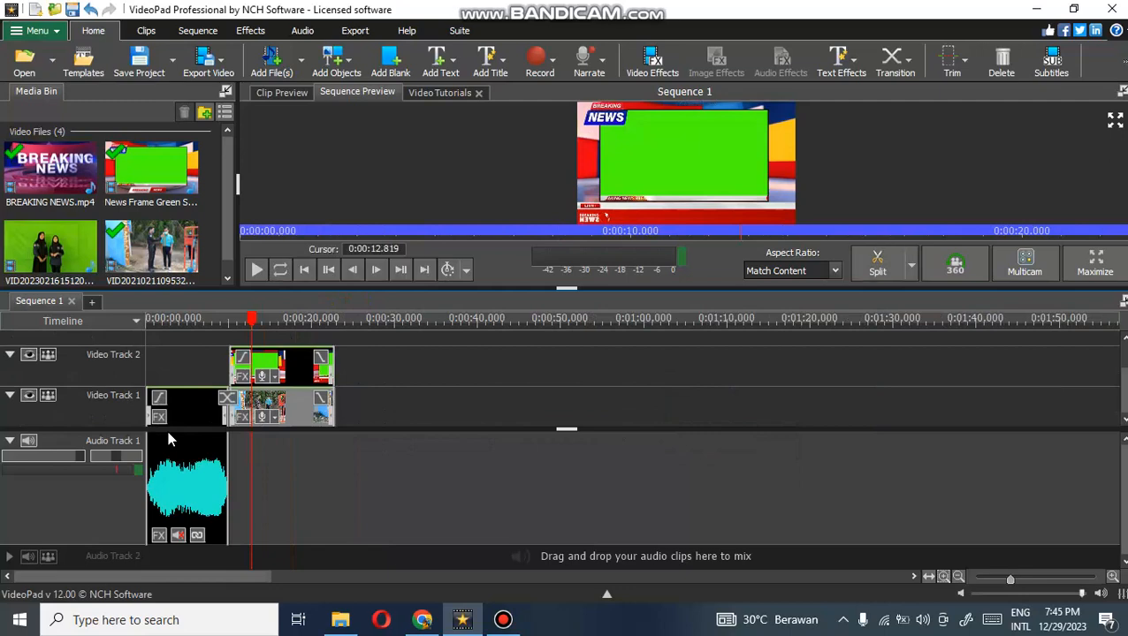
# Apply the Green Screen effect to the news frame clip and sample its green area as the colour to replace, also saving it as a swatch.
pyautogui.scroll(3, 172, 434)
pyautogui.scroll(2, 329, 446)
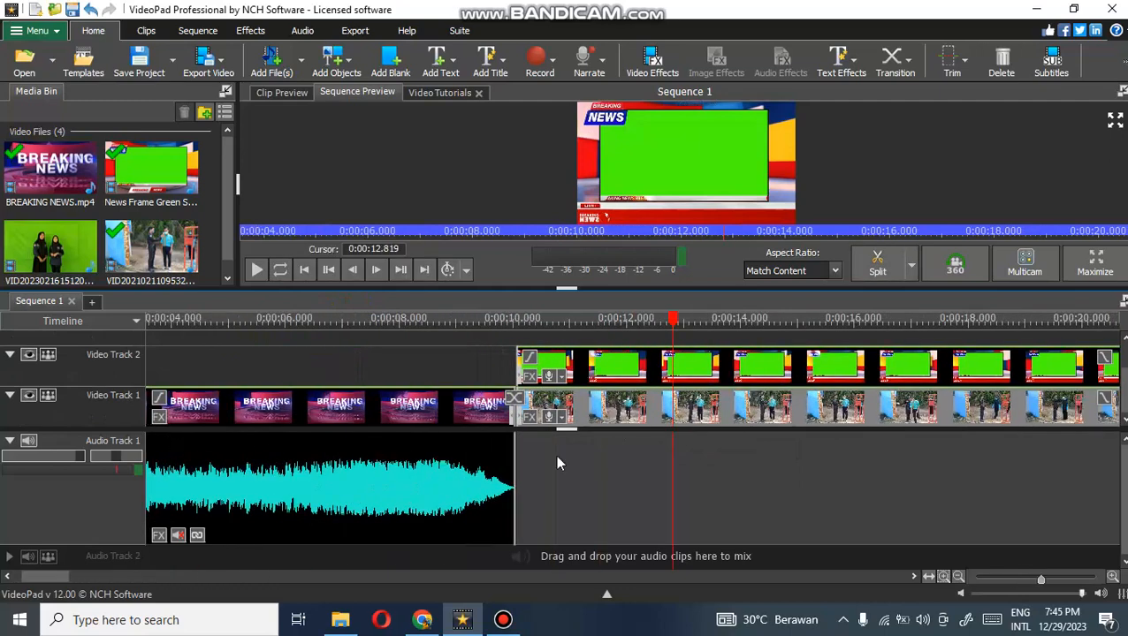
pyautogui.scroll(1, 482, 430)
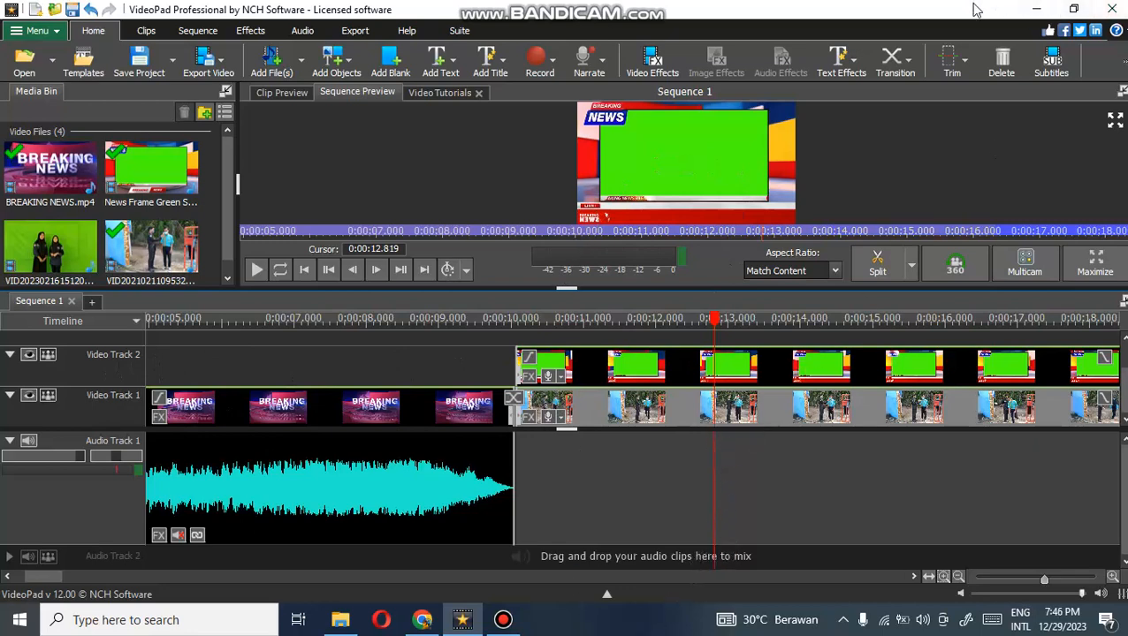
pyautogui.scroll(2, 558, 336)
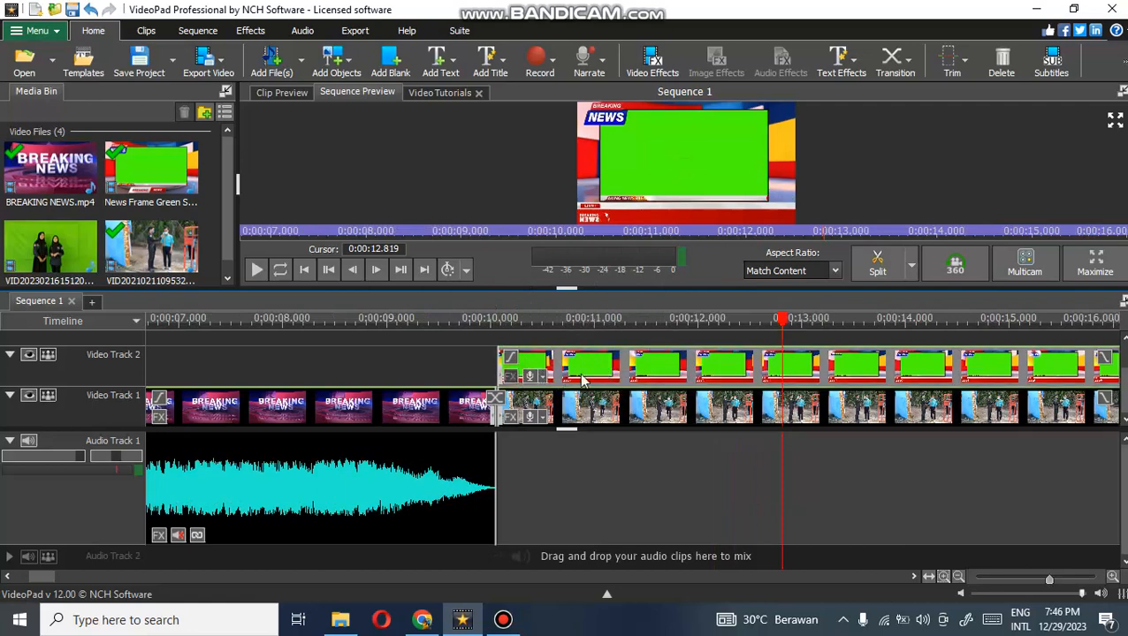
pyautogui.click(512, 376)
pyautogui.click(151, 149)
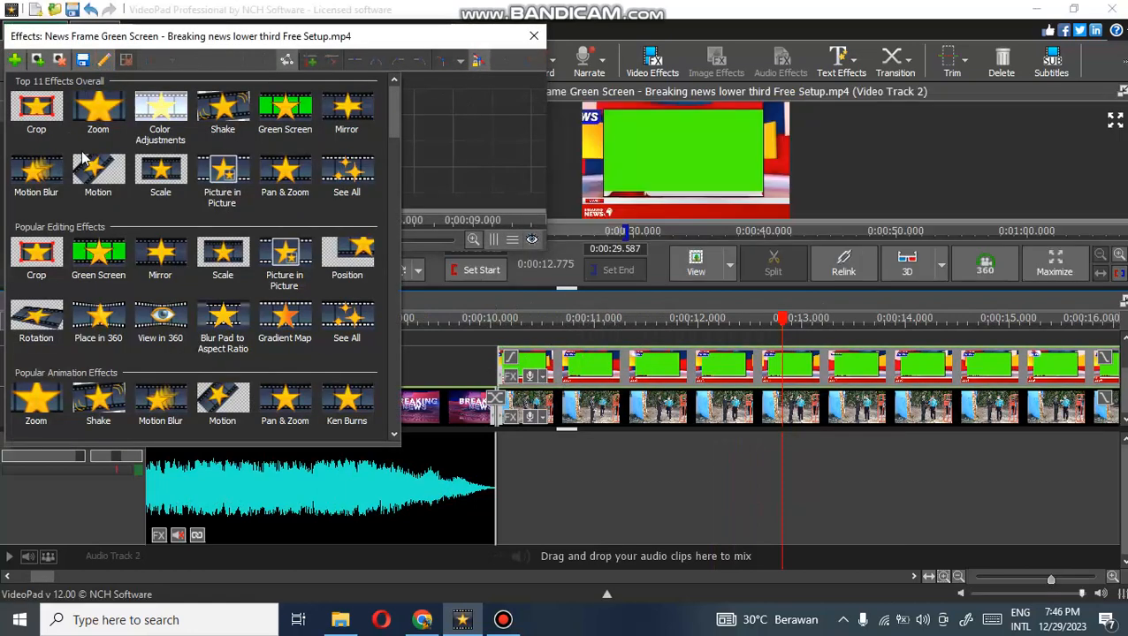
pyautogui.click(278, 119)
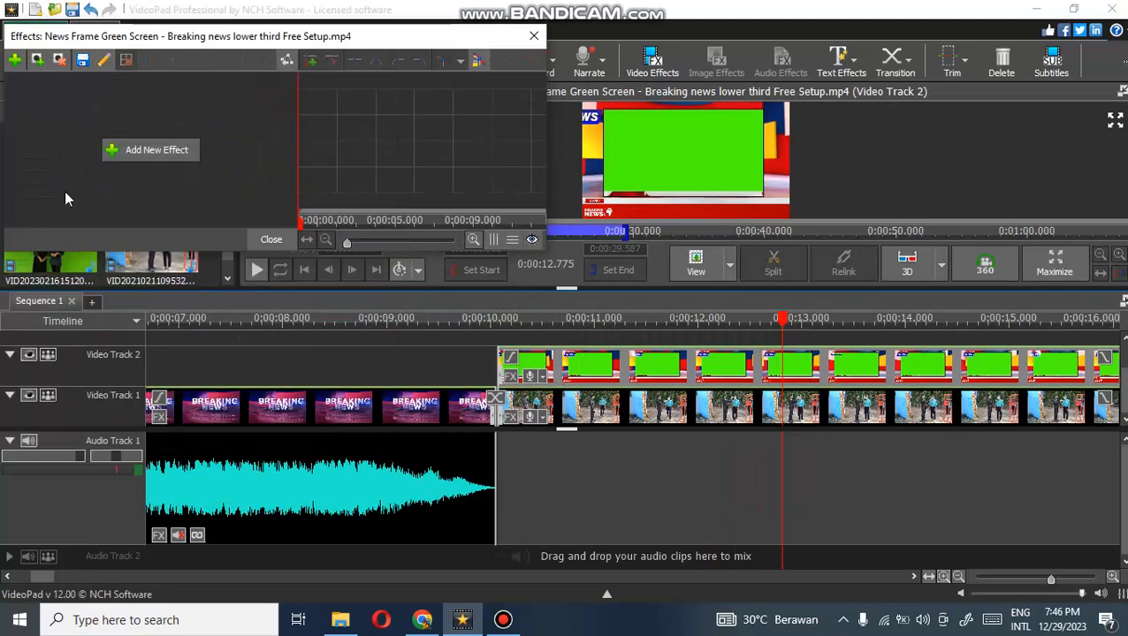
pyautogui.click(92, 192)
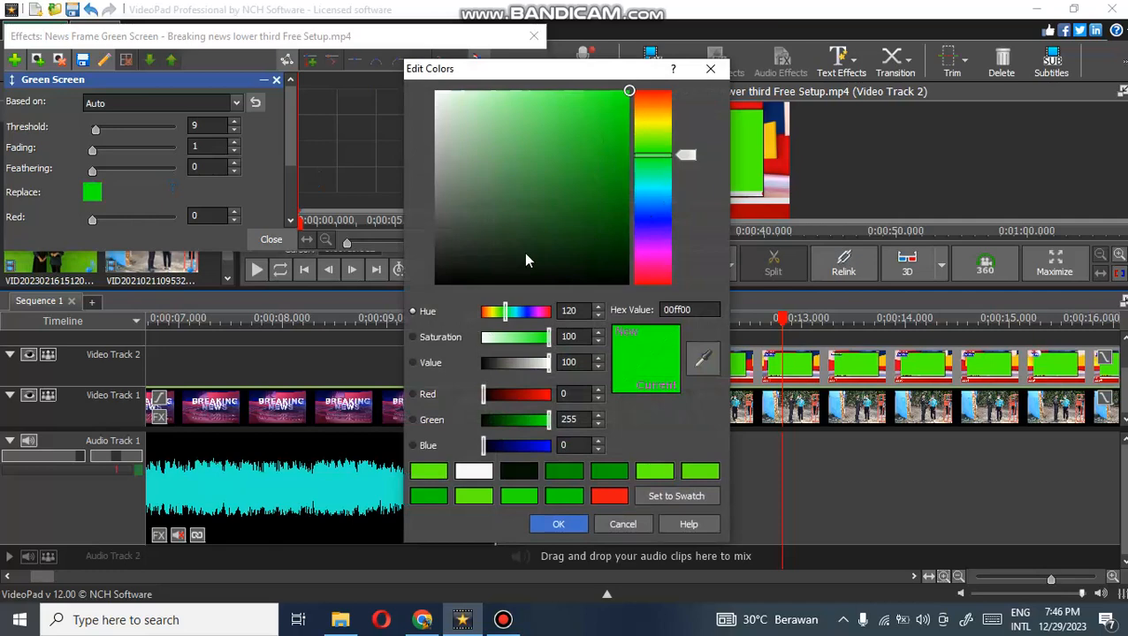
pyautogui.click(702, 358)
pyautogui.click(745, 147)
pyautogui.click(570, 525)
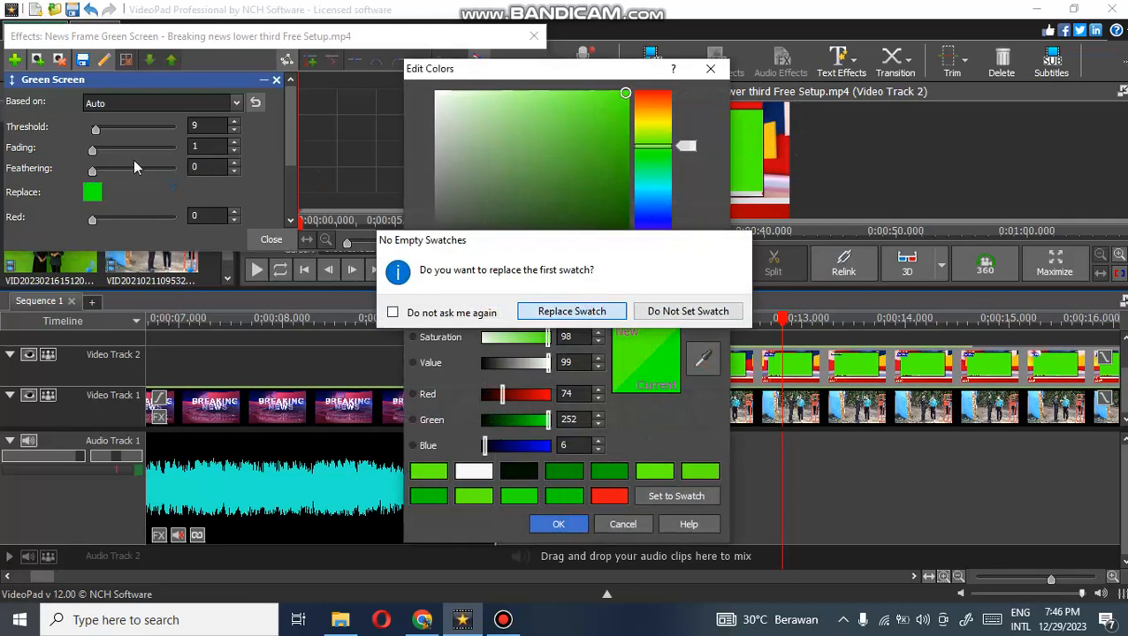
pyautogui.press('Return')
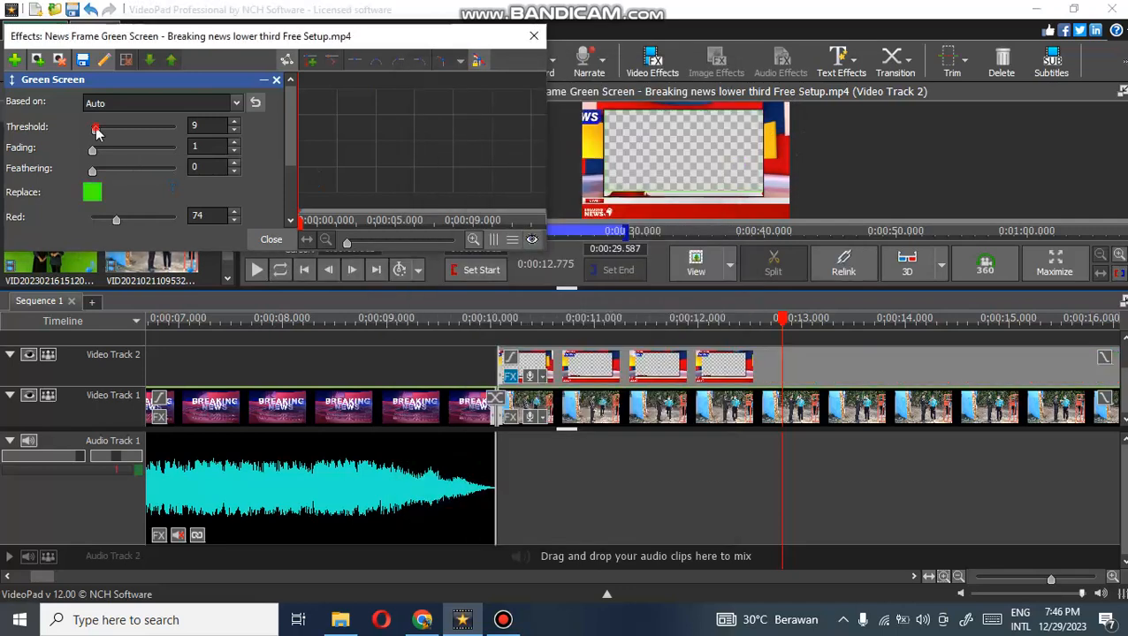
# Set the Green Screen threshold to 67 for the news frame clip, checking the composite at about 11 seconds.
pyautogui.moveTo(98, 130); pyautogui.dragTo(111, 127)
pyautogui.click(624, 323)
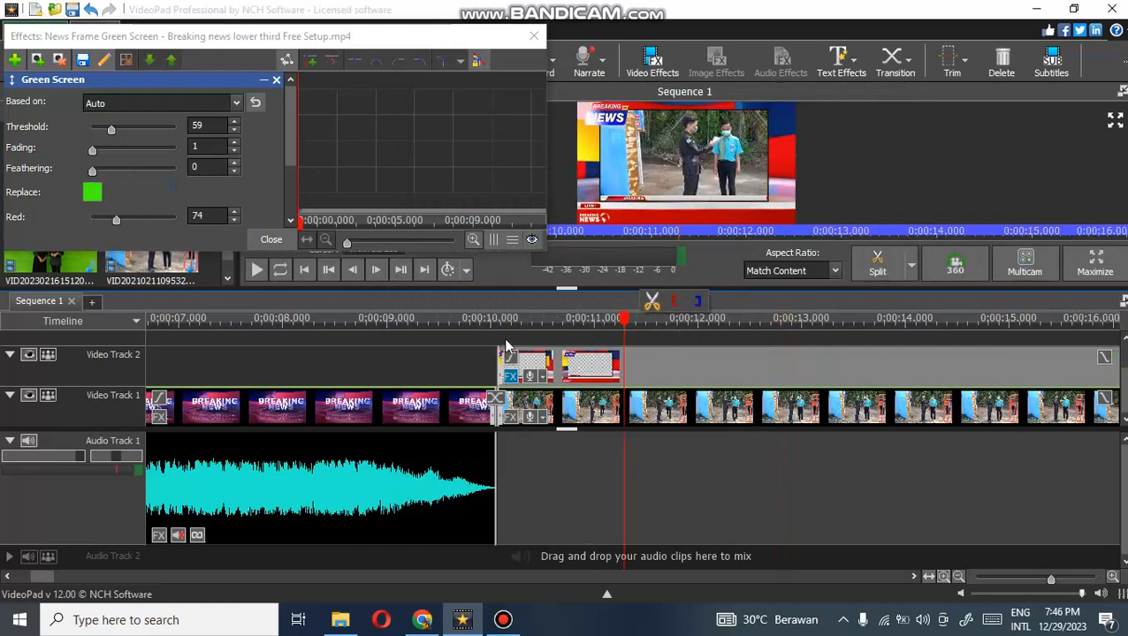
pyautogui.click(114, 132)
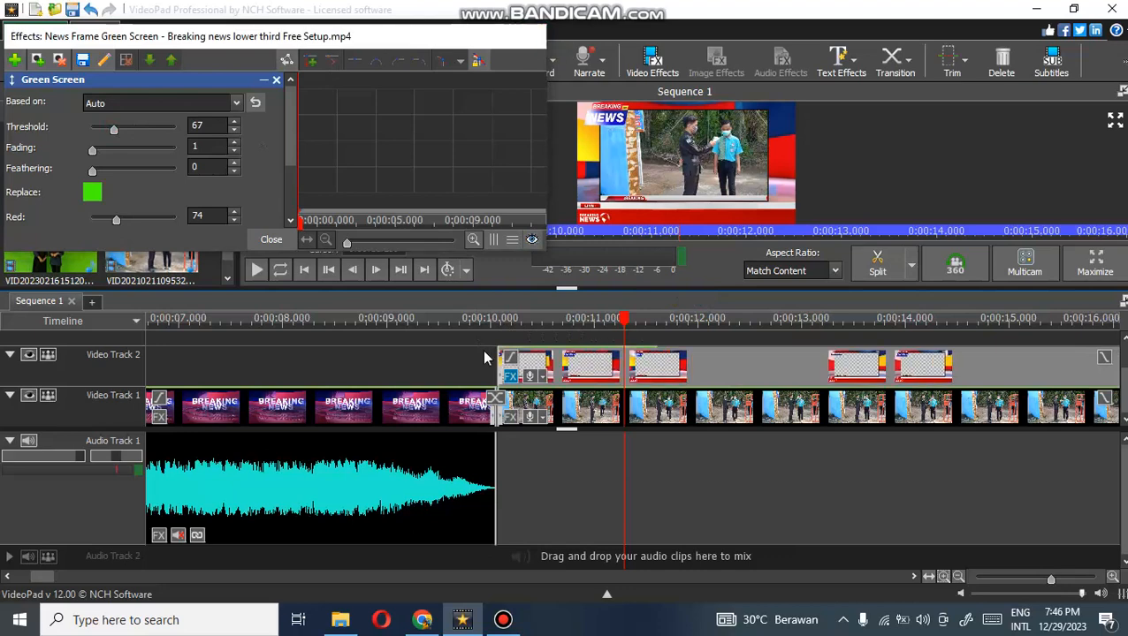
# Play the sequence from 0:00:09.681 to review the footage inside the keyed news frame.
pyautogui.click(459, 336)
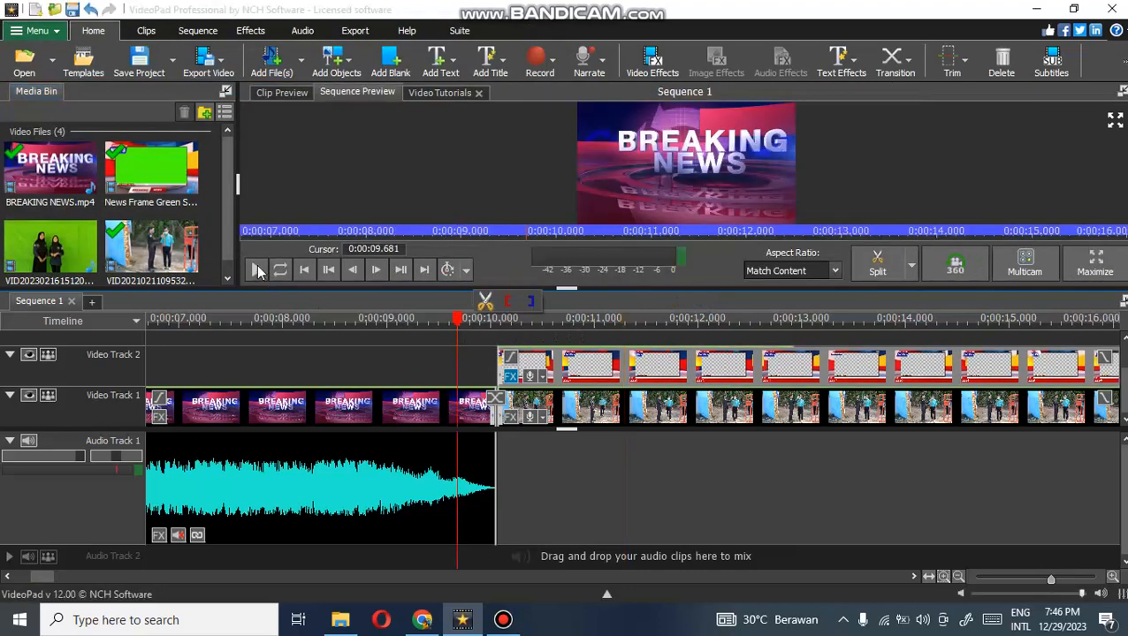
pyautogui.click(258, 270)
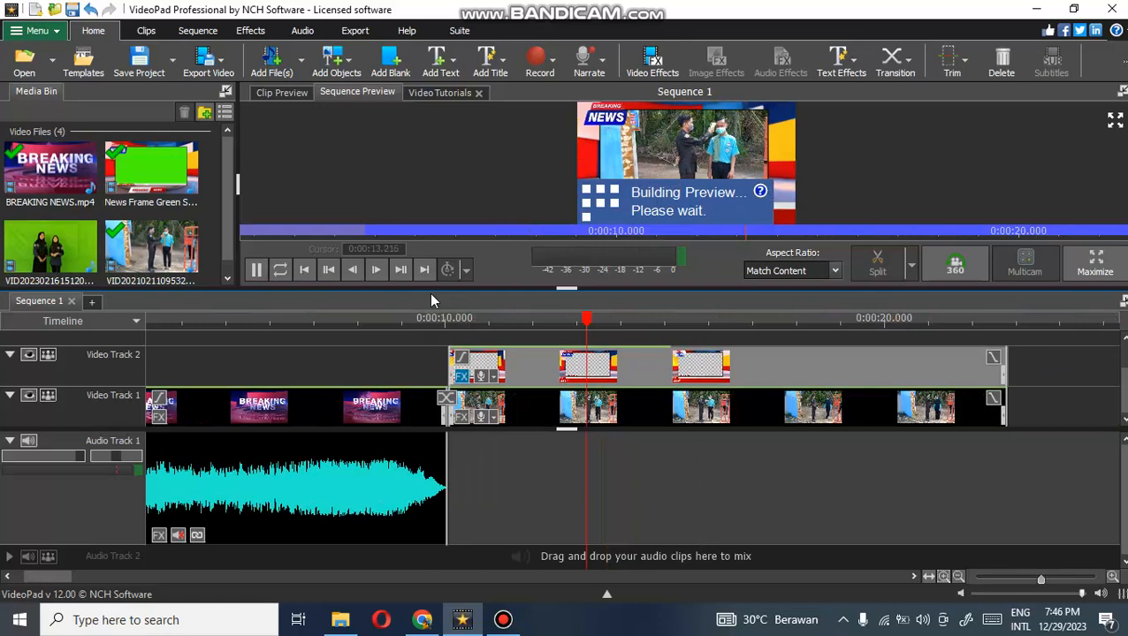
pyautogui.scroll(-1, 433, 300)
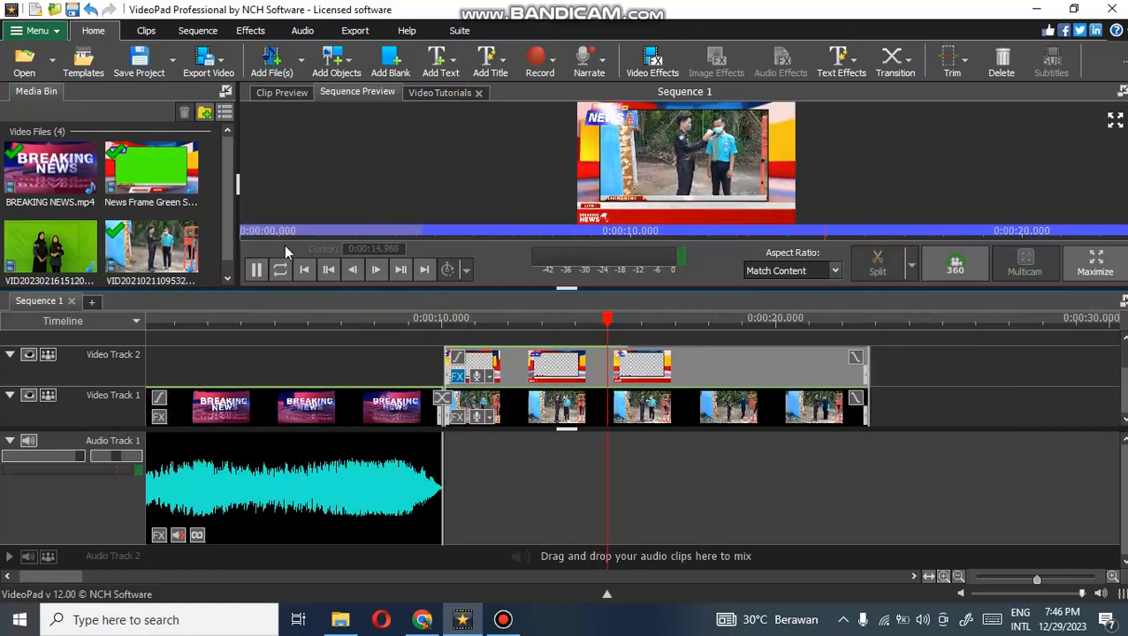
pyautogui.press('space')
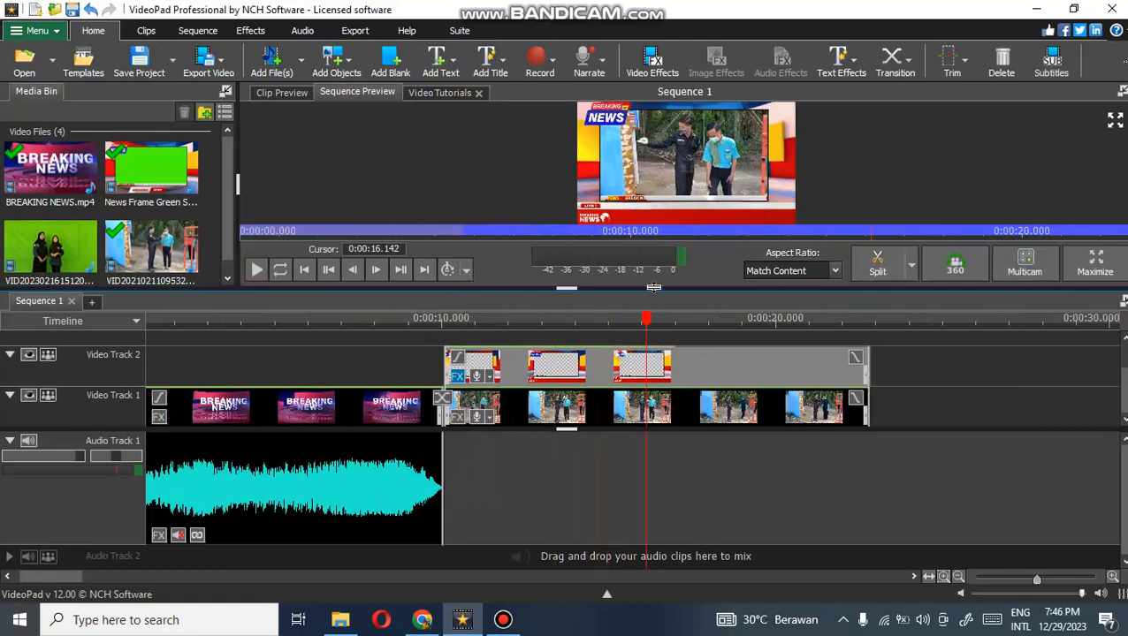
# Enlarge the sequence preview area and replay the change from the intro to the news frame, starting shortly before the 10-second mark.
pyautogui.moveTo(634, 289); pyautogui.dragTo(635, 340)
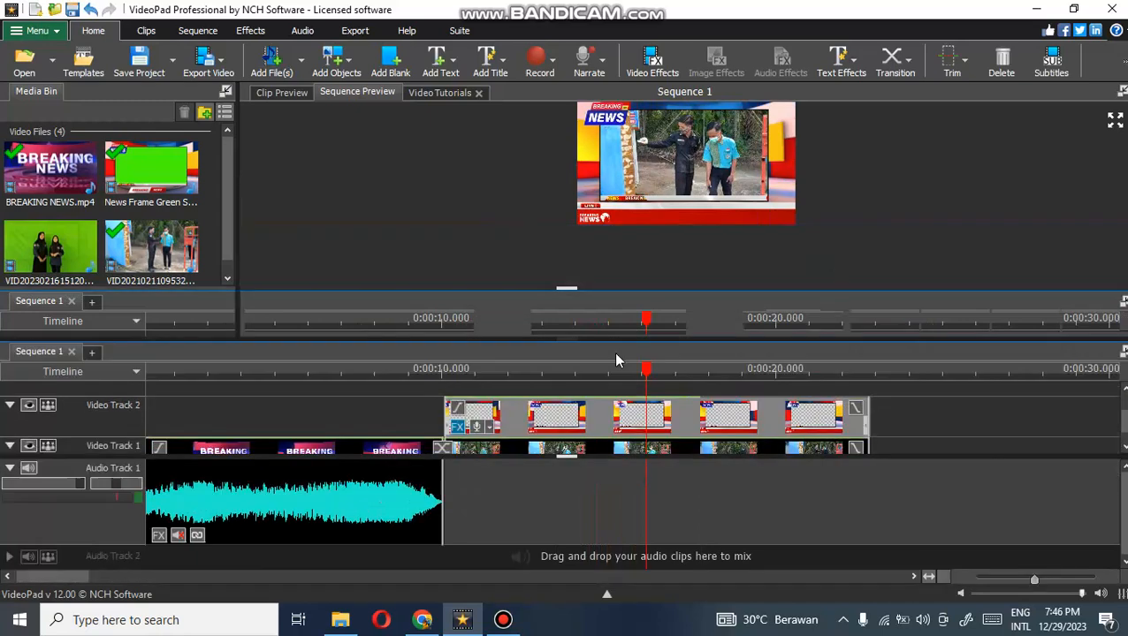
pyautogui.scroll(-3, 559, 377)
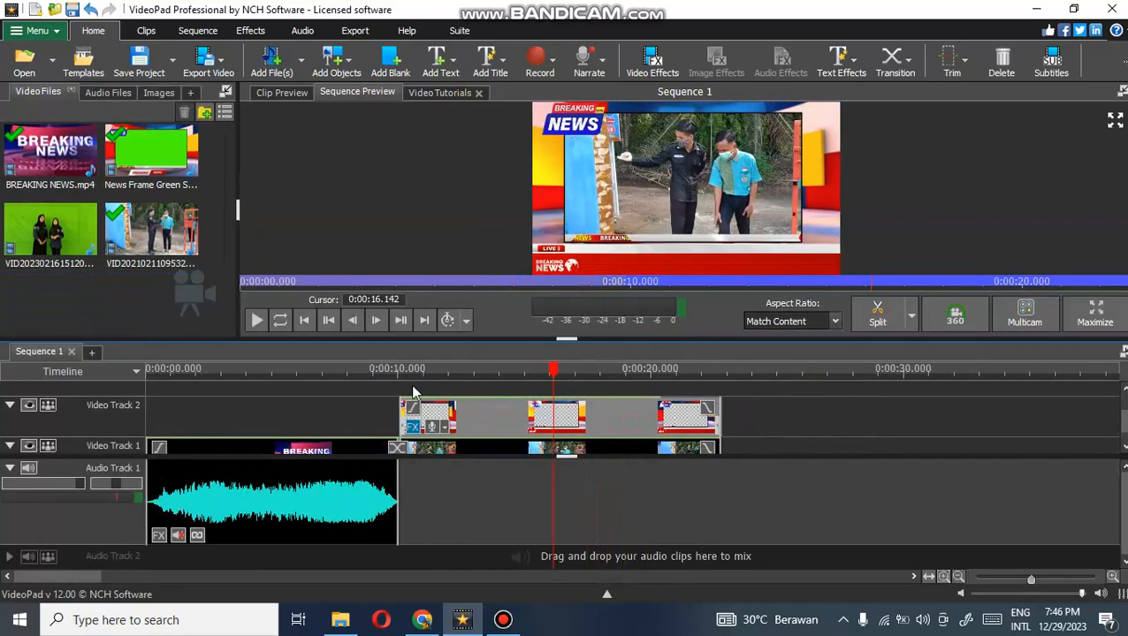
pyautogui.click(365, 389)
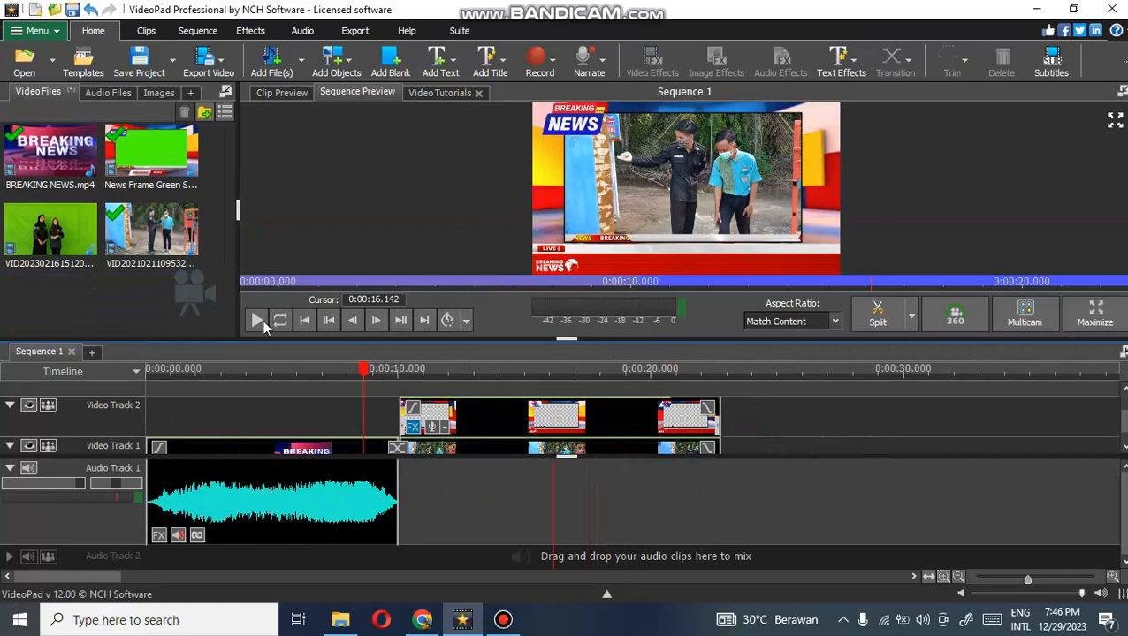
pyautogui.click(256, 320)
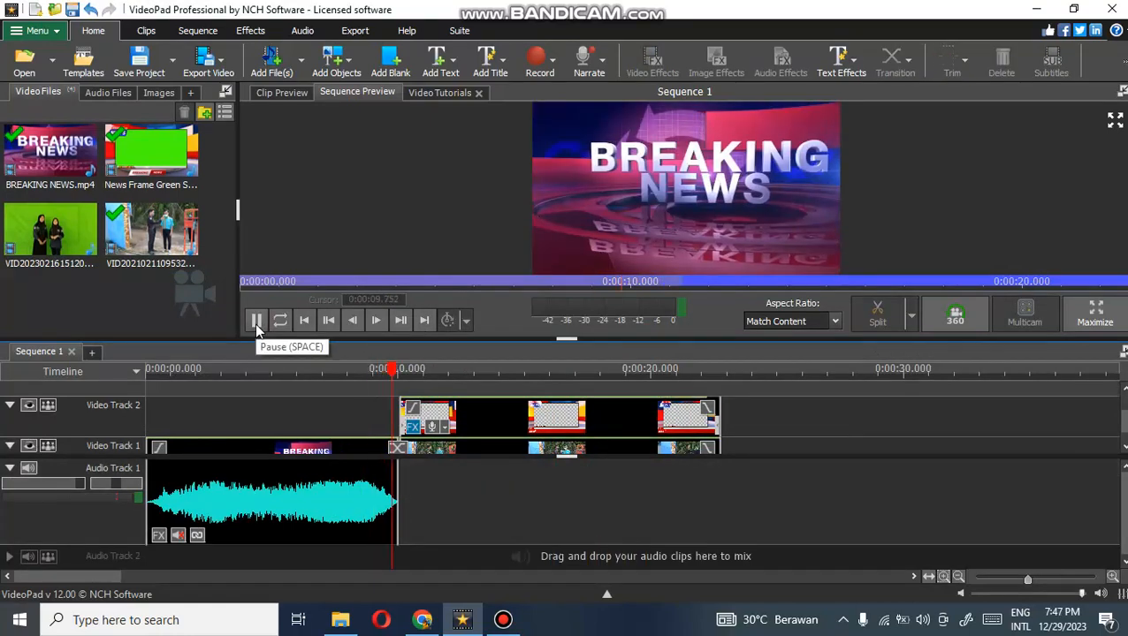
pyautogui.click(256, 323)
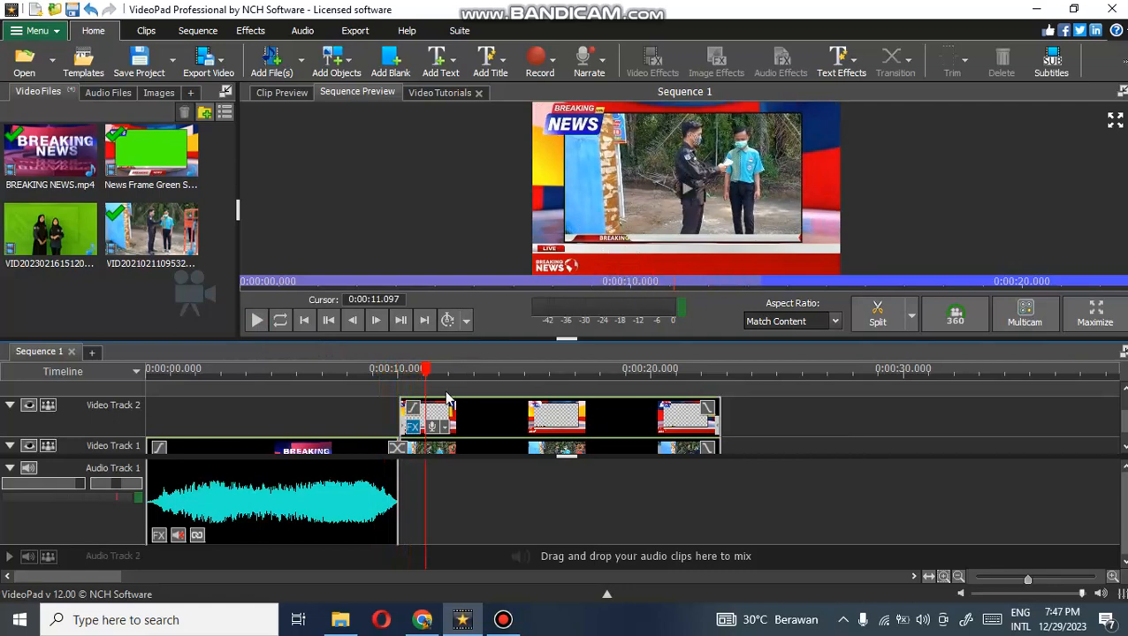
# Add a Simple Text Overlay on Video Track 3 at 0:00:10.128, near the start of the news frame clip.
pyautogui.scroll(1, 415, 438)
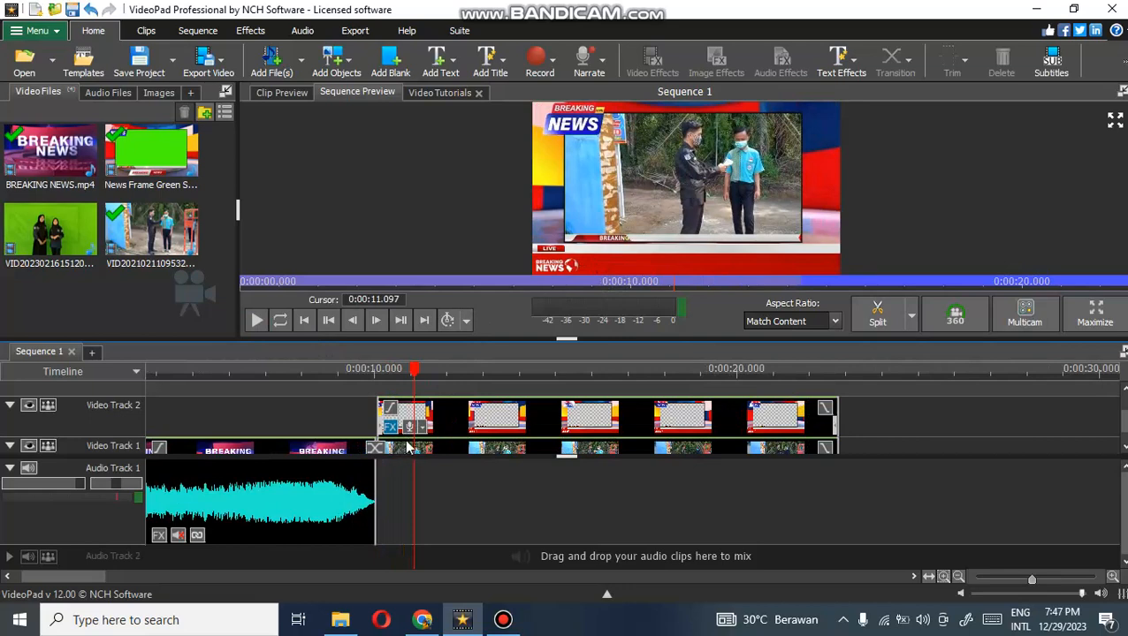
pyautogui.scroll(2, 402, 389)
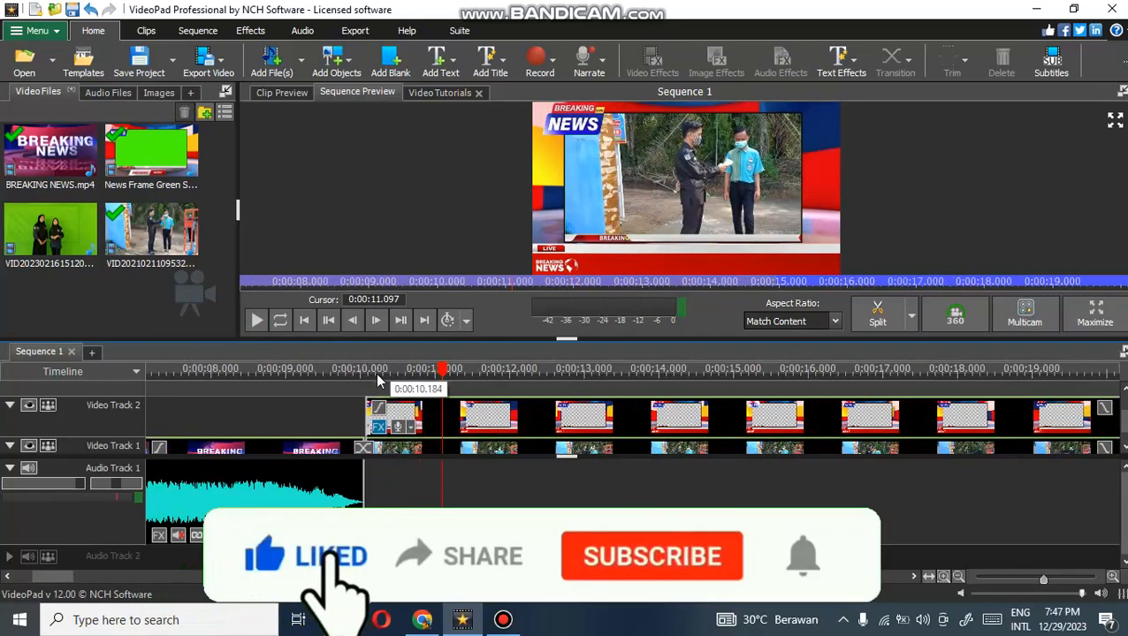
pyautogui.click(369, 377)
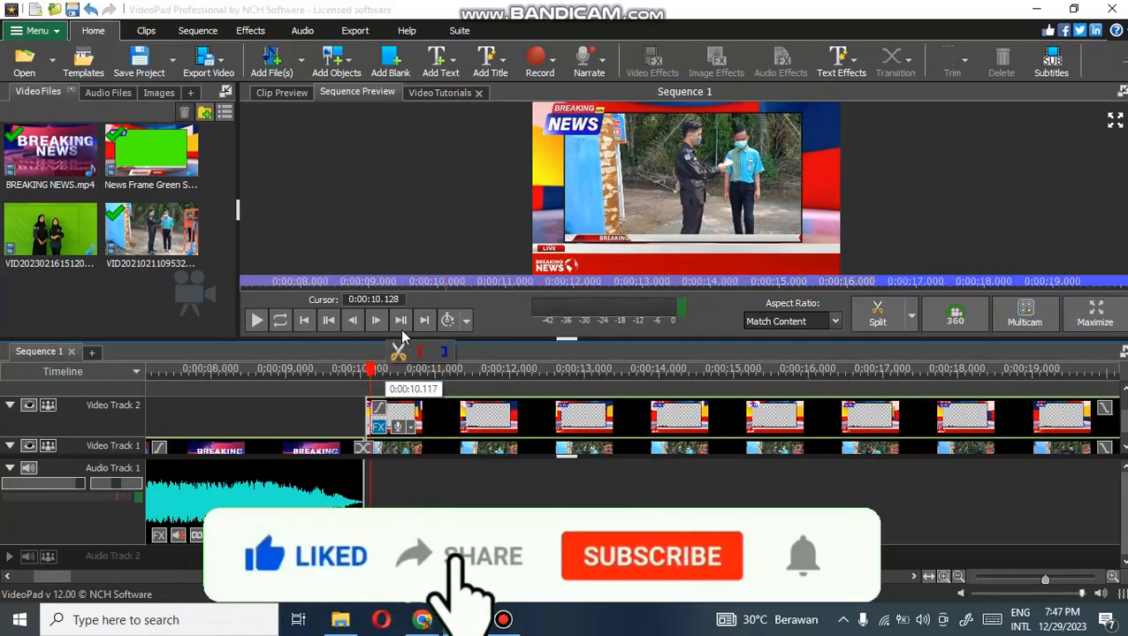
pyautogui.click(435, 64)
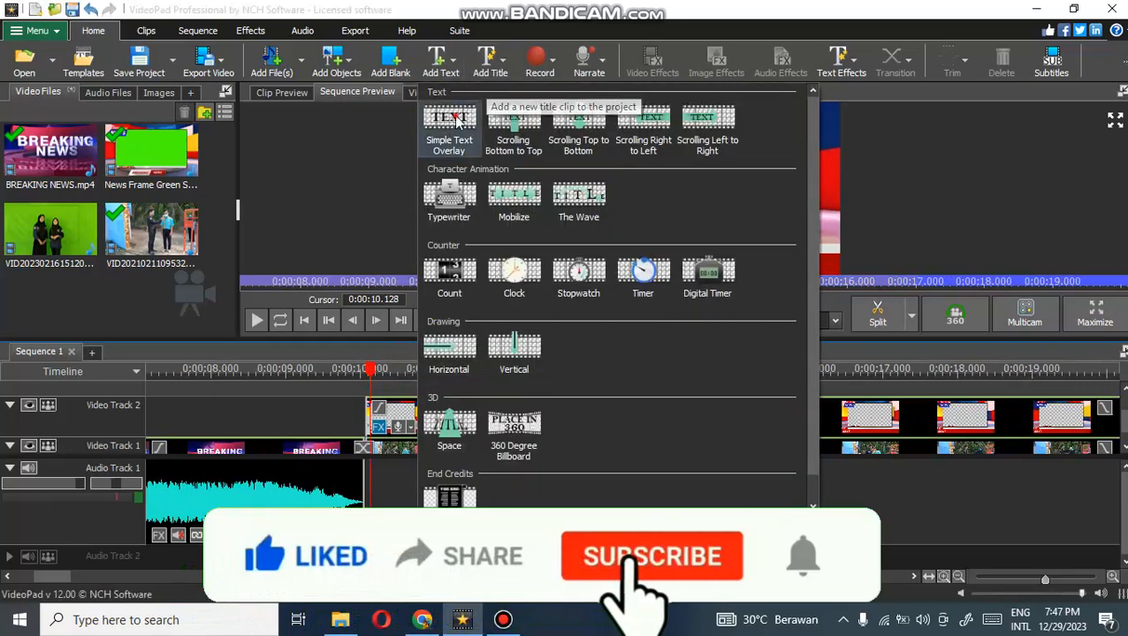
pyautogui.click(457, 124)
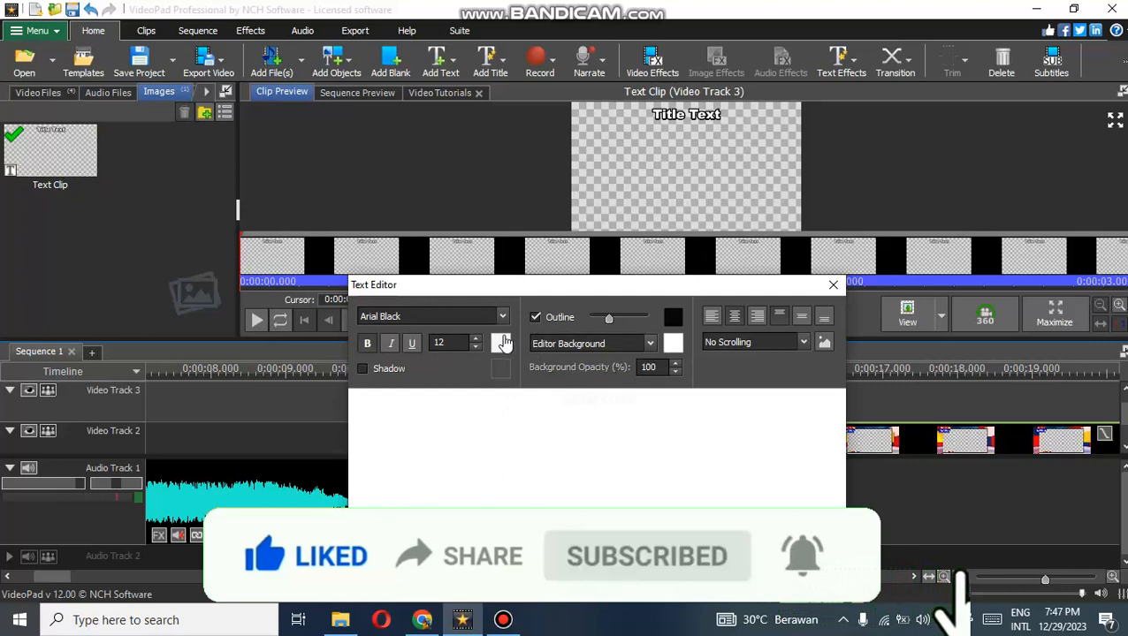
# Set the text overlay's font colour to red fc0303, replacing the first saved swatch with it.
pyautogui.click(501, 342)
pyautogui.click(628, 92)
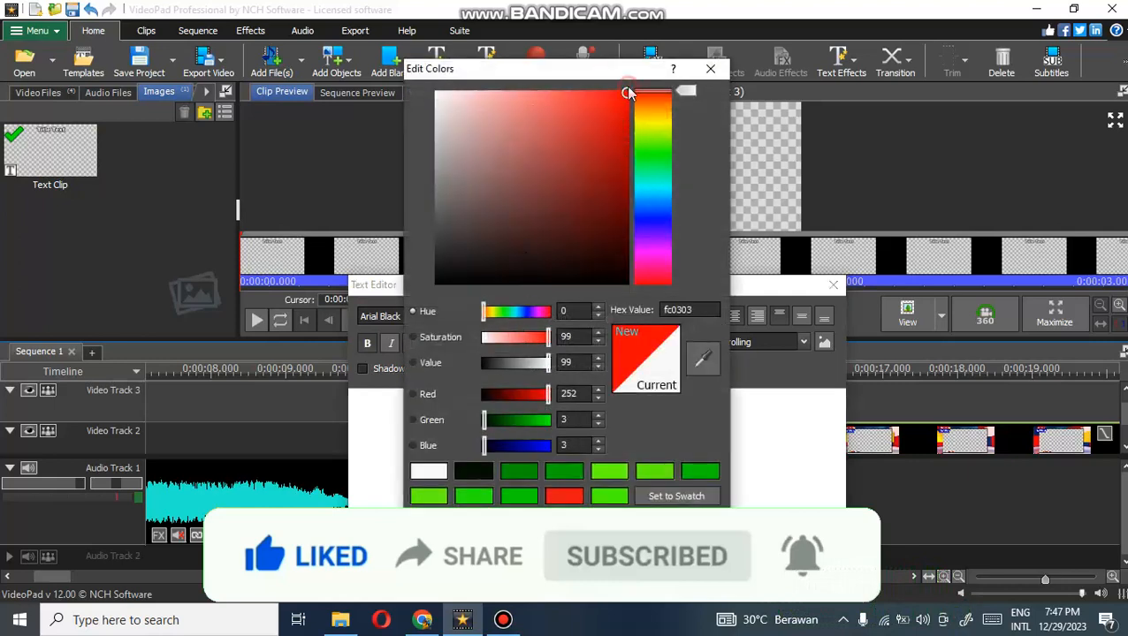
pyautogui.click(677, 496)
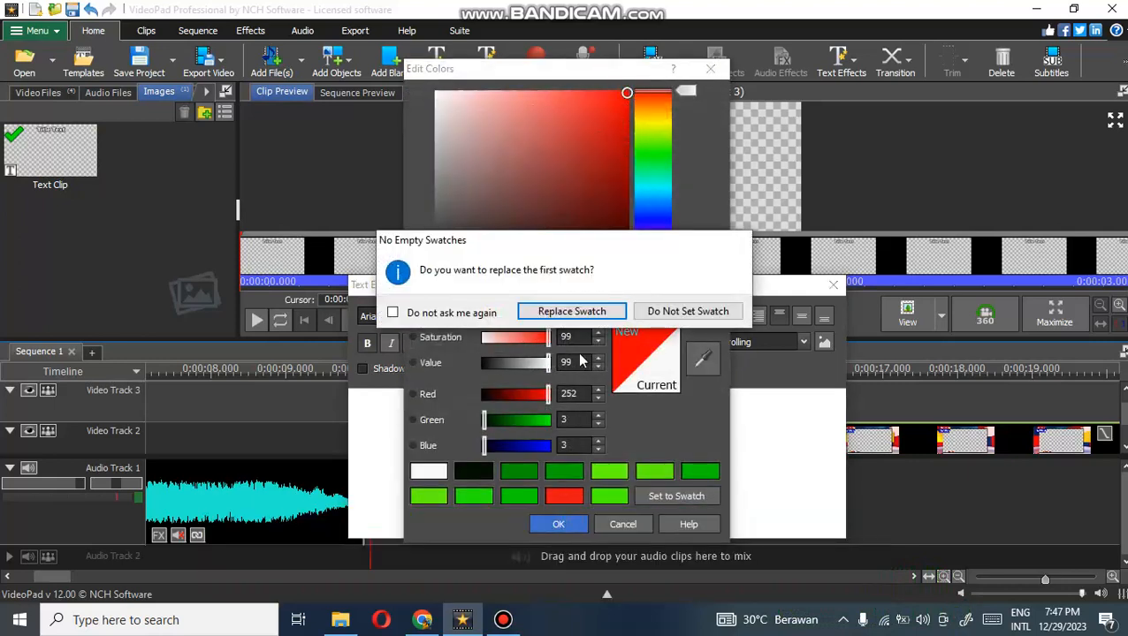
pyautogui.click(559, 314)
pyautogui.click(639, 404)
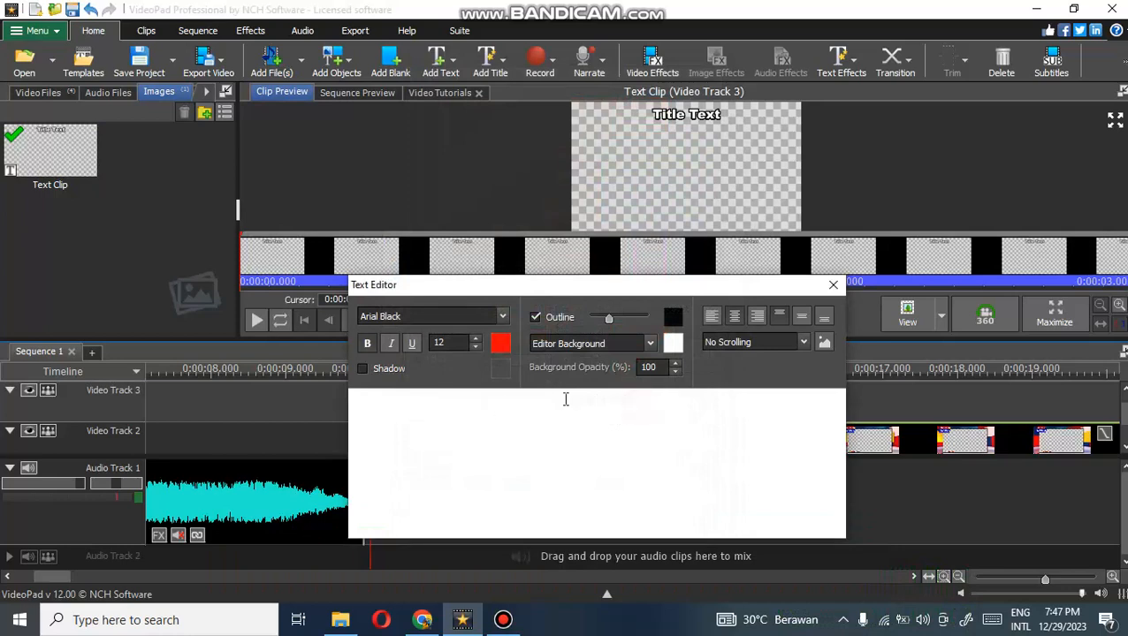
# Colour the Title Text placeholder in the overlay red.
pyautogui.moveTo(650, 397); pyautogui.dragTo(459, 406)
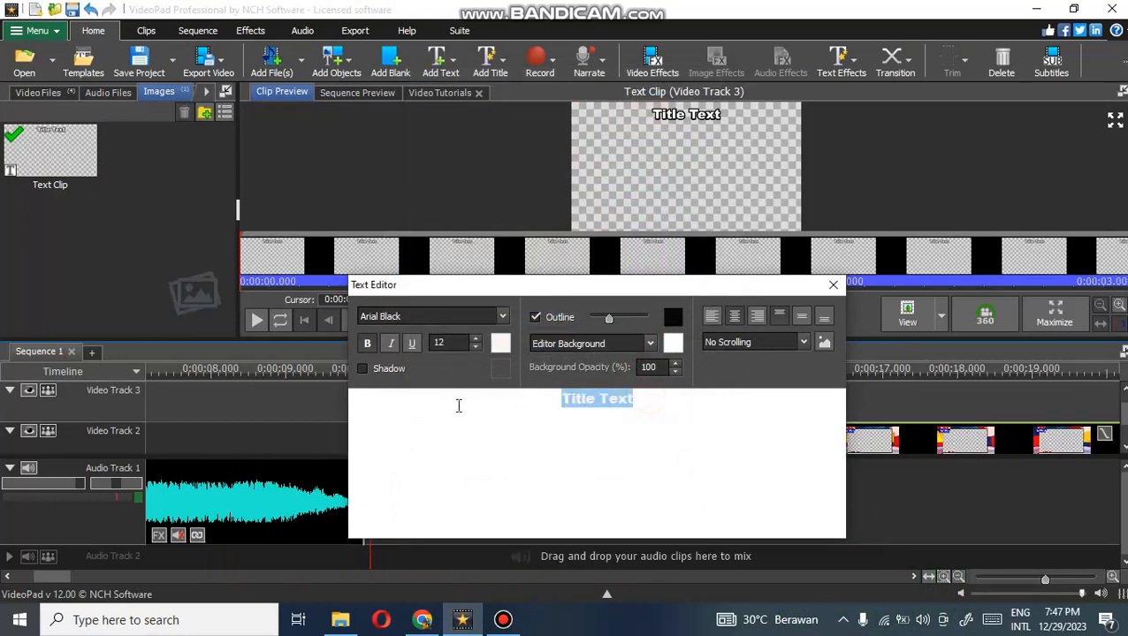
pyautogui.click(501, 345)
pyautogui.click(559, 524)
pyautogui.click(575, 318)
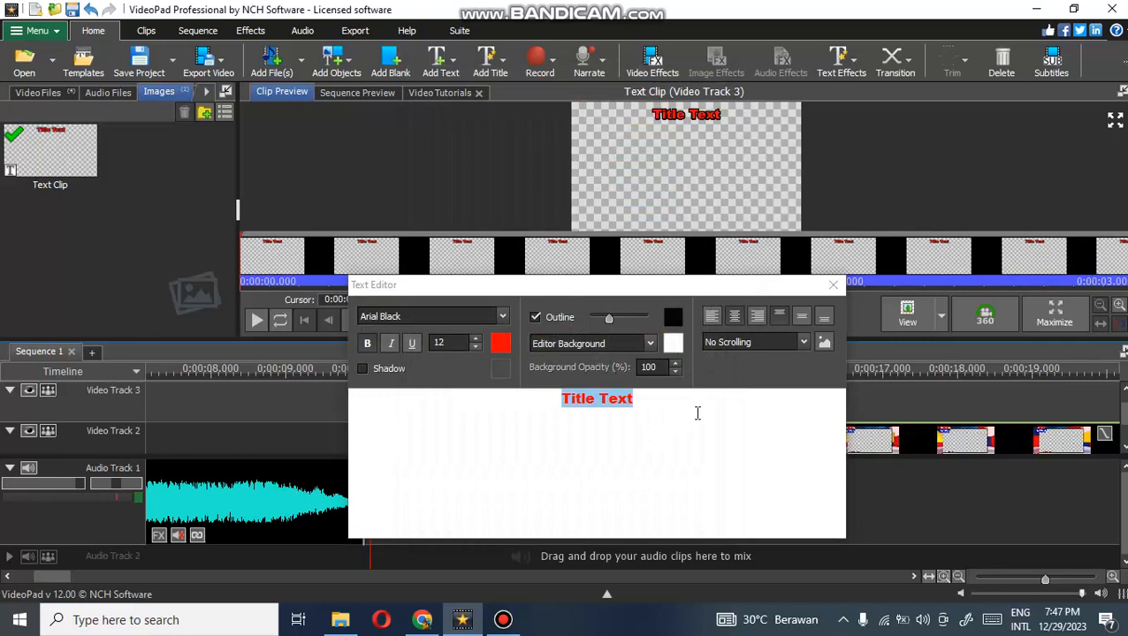
pyautogui.press('space')
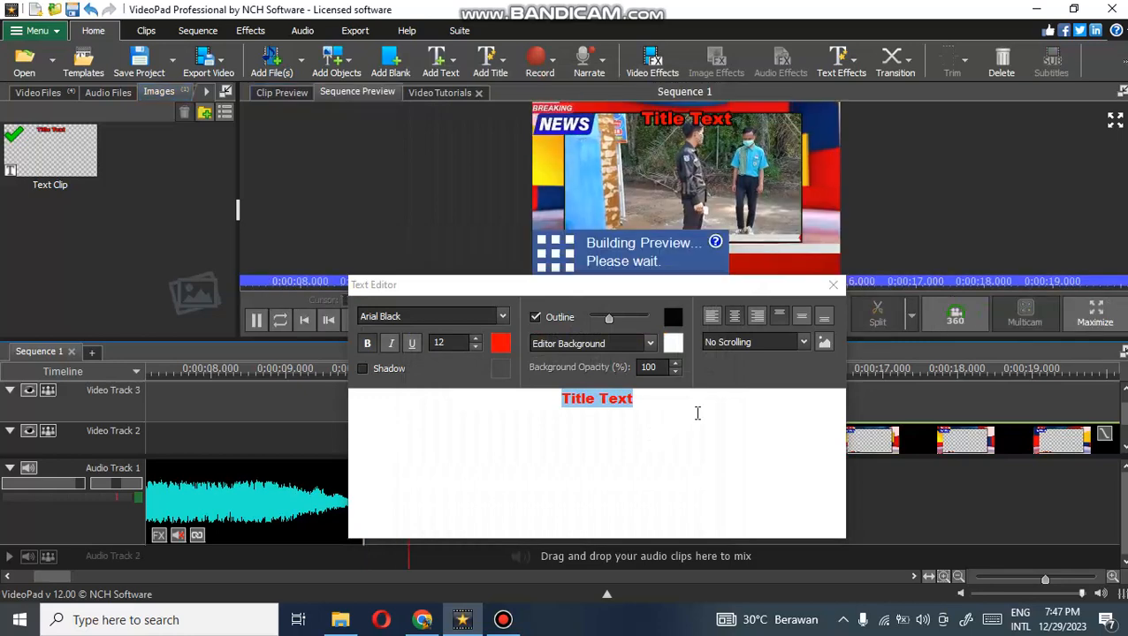
pyautogui.press('l')
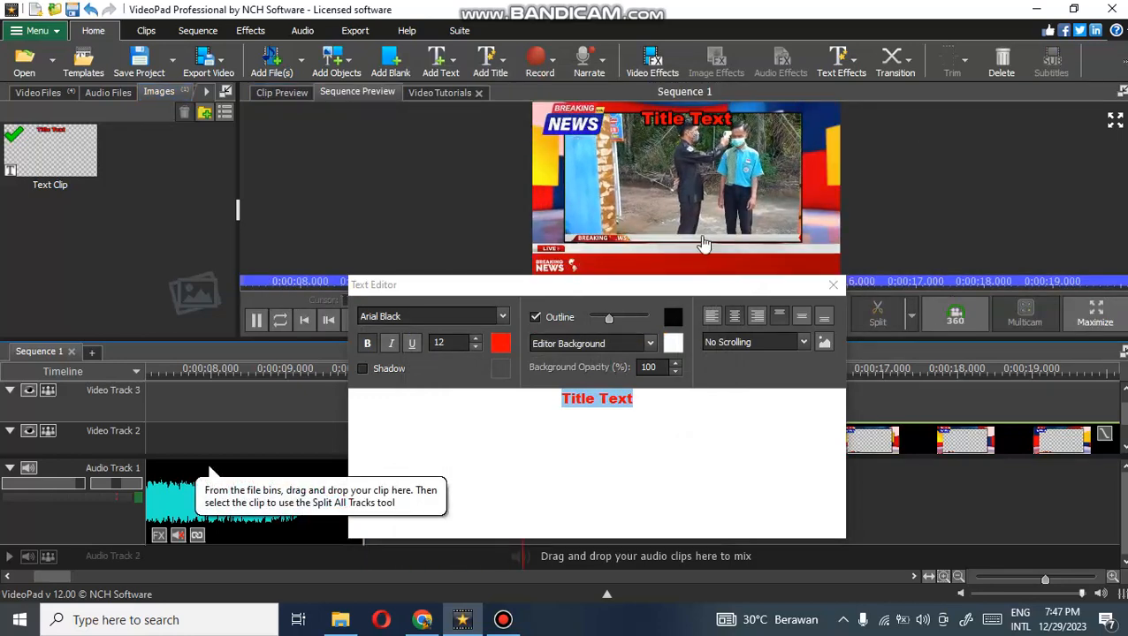
pyautogui.click(629, 365)
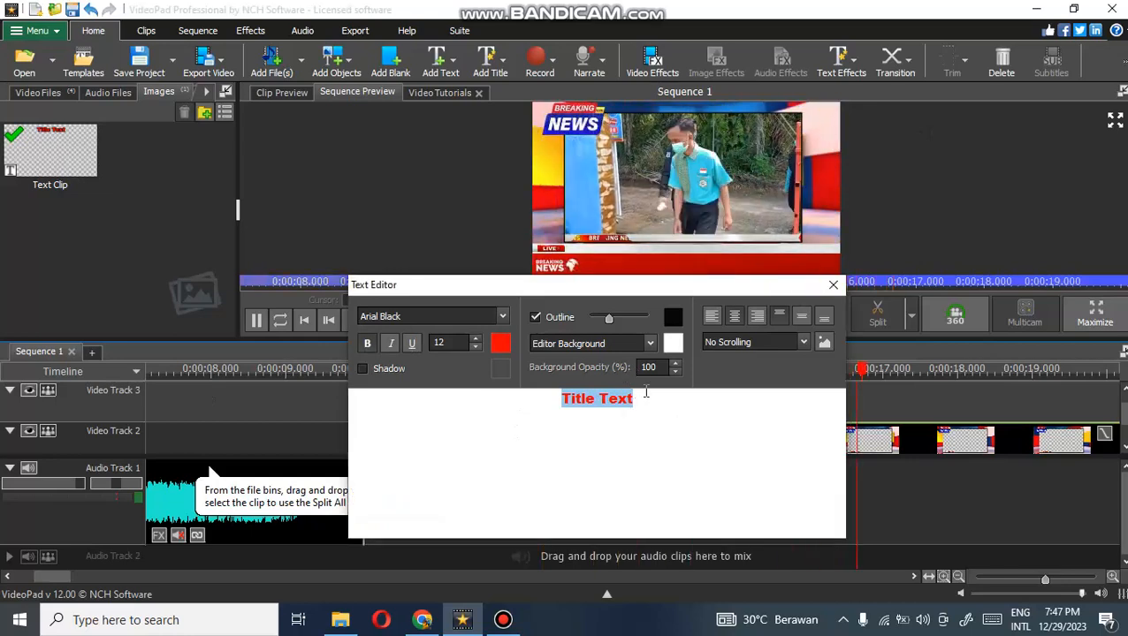
pyautogui.write('mas')
pyautogui.press('BackSpace')
pyautogui.press('BackSpace')
pyautogui.press('BackSpace')
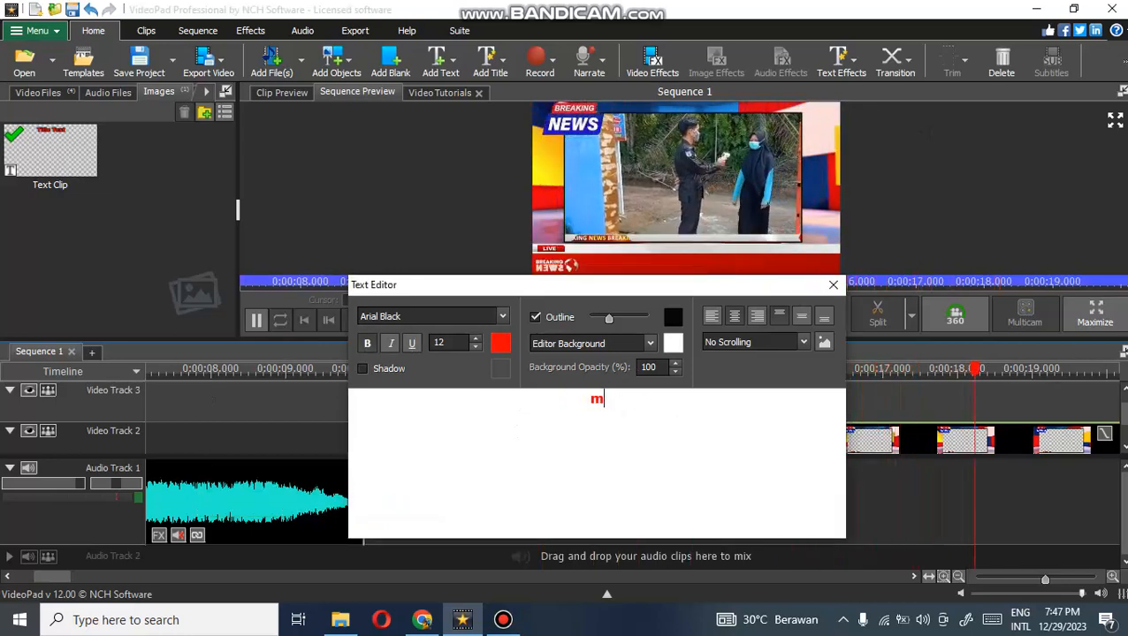
pyautogui.write('Masu')
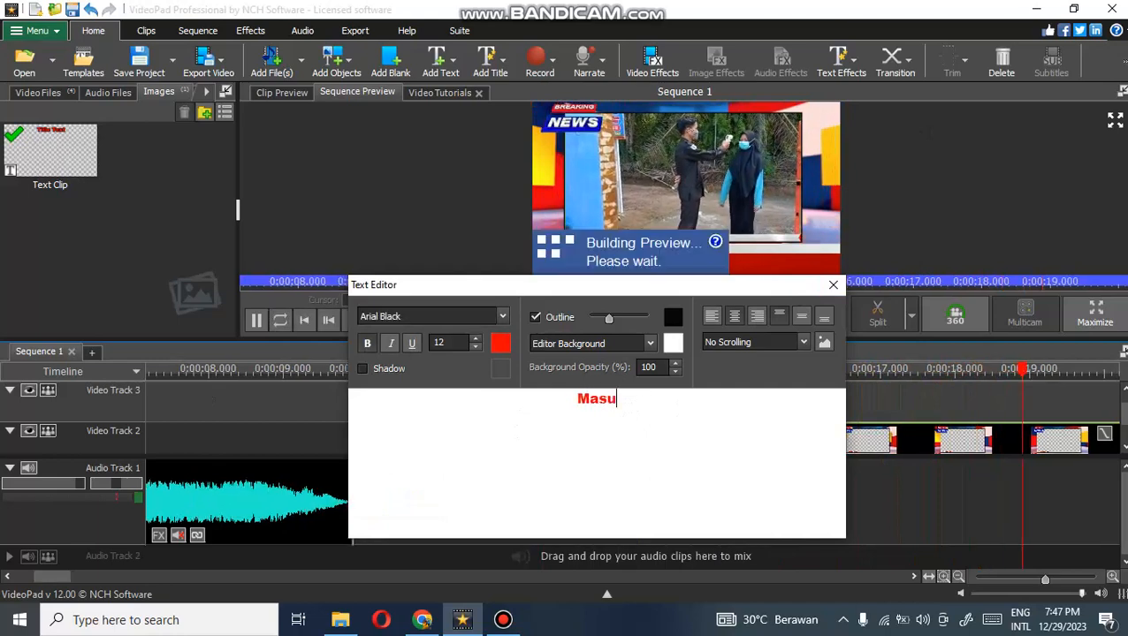
pyautogui.press('BackSpace')
pyautogui.press('BackSpace')
pyautogui.press('BackSpace')
pyautogui.press('BackSpace')
# Enter "Pengecekan suhu" as the wording of the text overlay.
pyautogui.write('P')
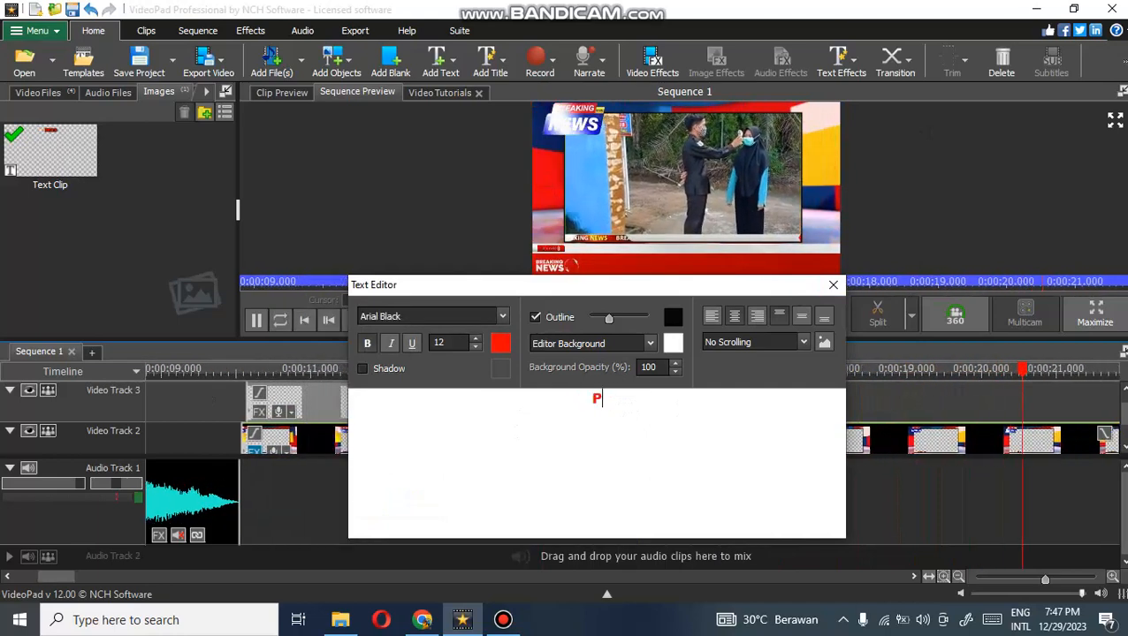
pyautogui.write('eng e')
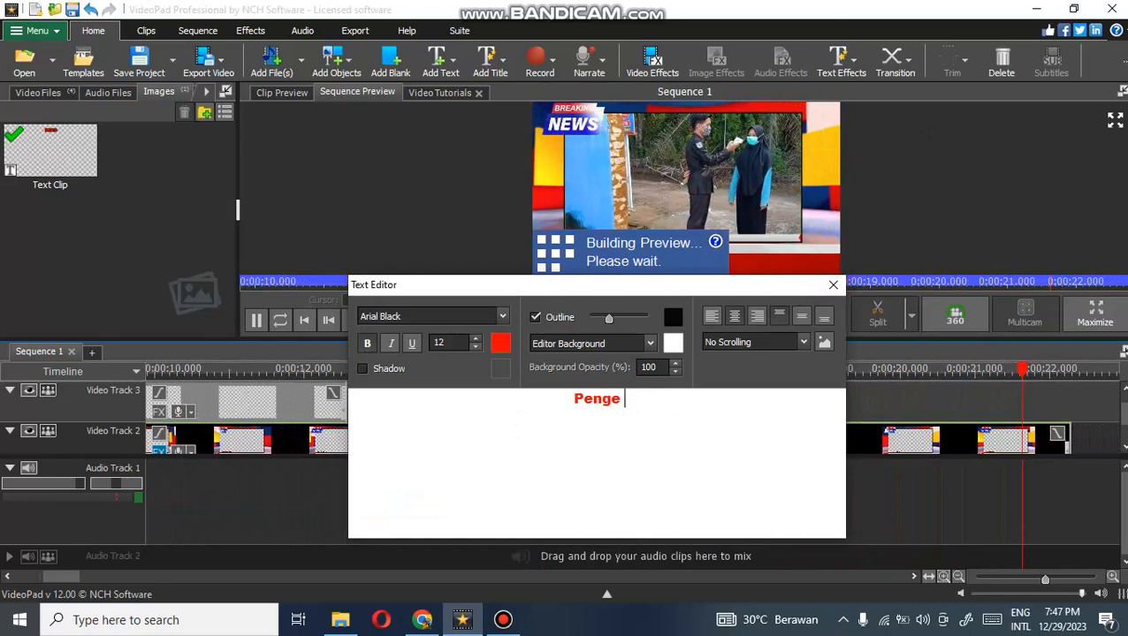
pyautogui.write('cekan suhu')
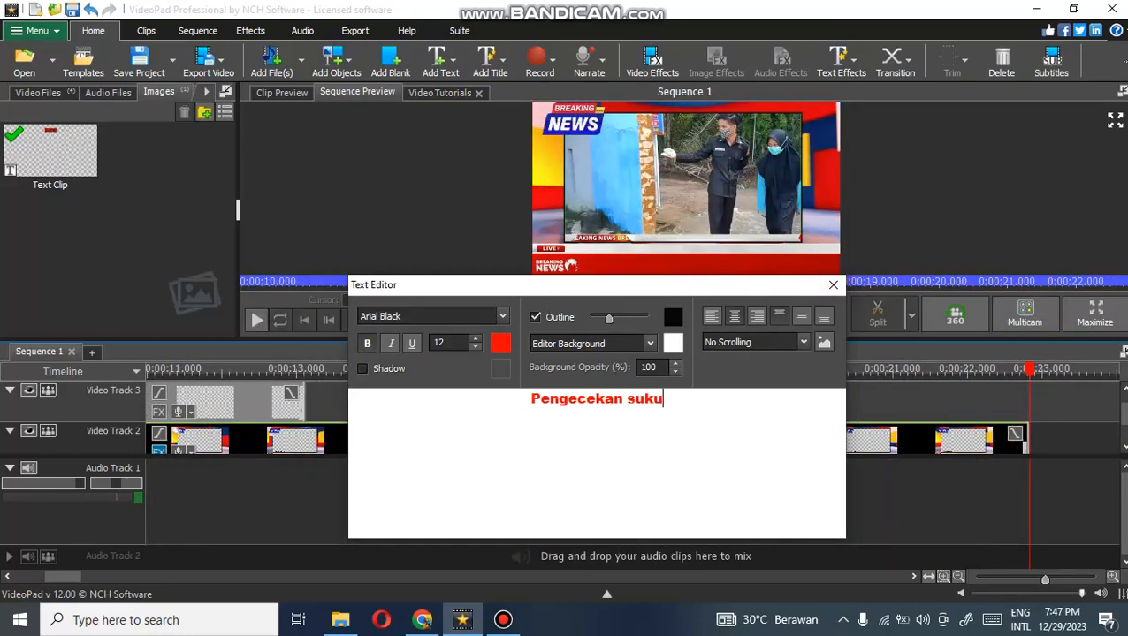
pyautogui.press('BackSpace')
pyautogui.press('BackSpace')
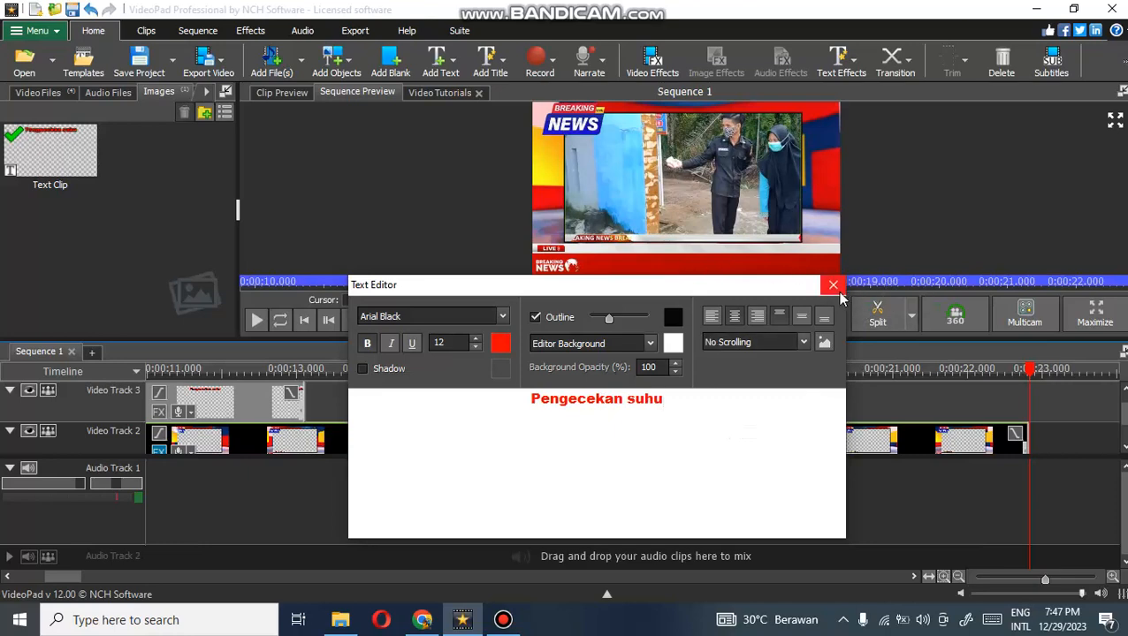
# Recolour the whole "Pengecekan suhu" text to the saved green 22ed05 and close the text editor.
pyautogui.moveTo(664, 409); pyautogui.dragTo(525, 399)
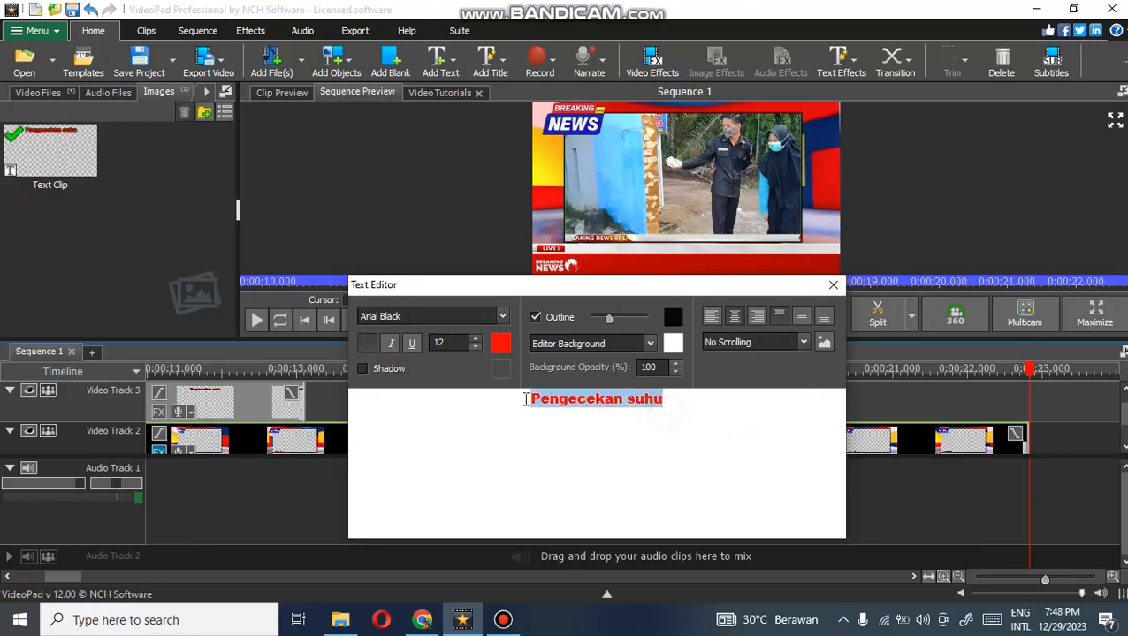
pyautogui.click(500, 343)
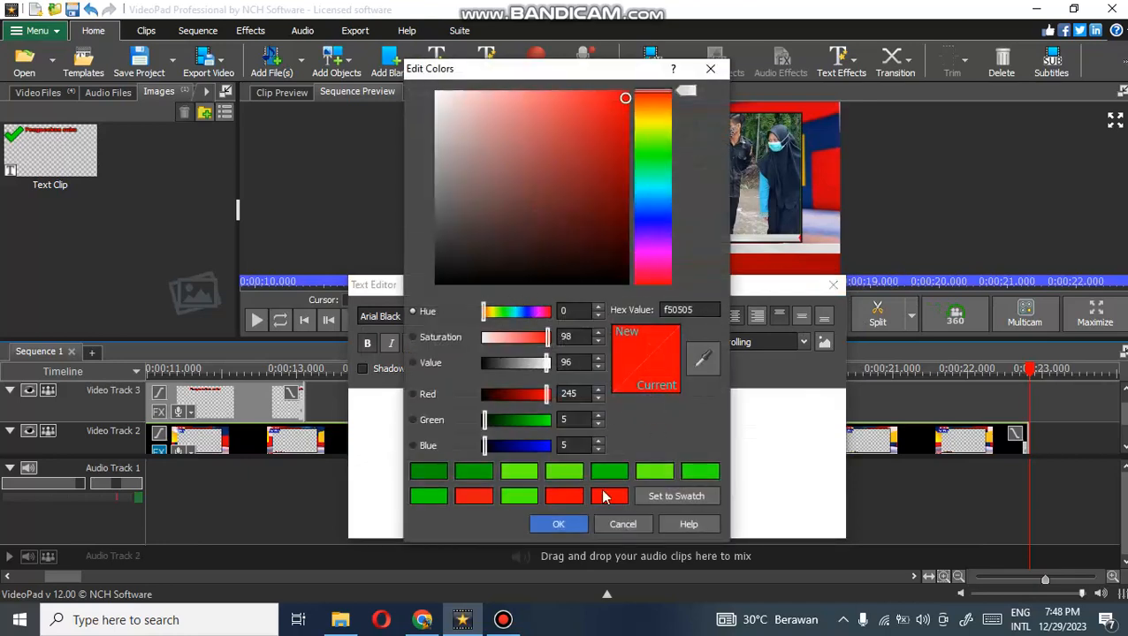
pyautogui.click(700, 472)
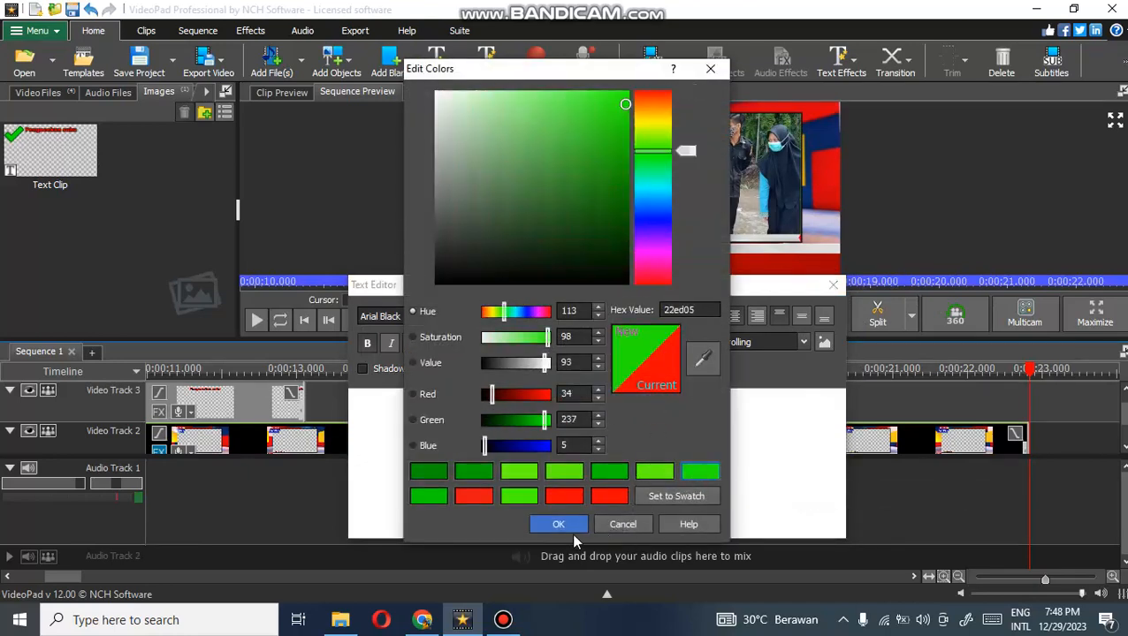
pyautogui.click(558, 524)
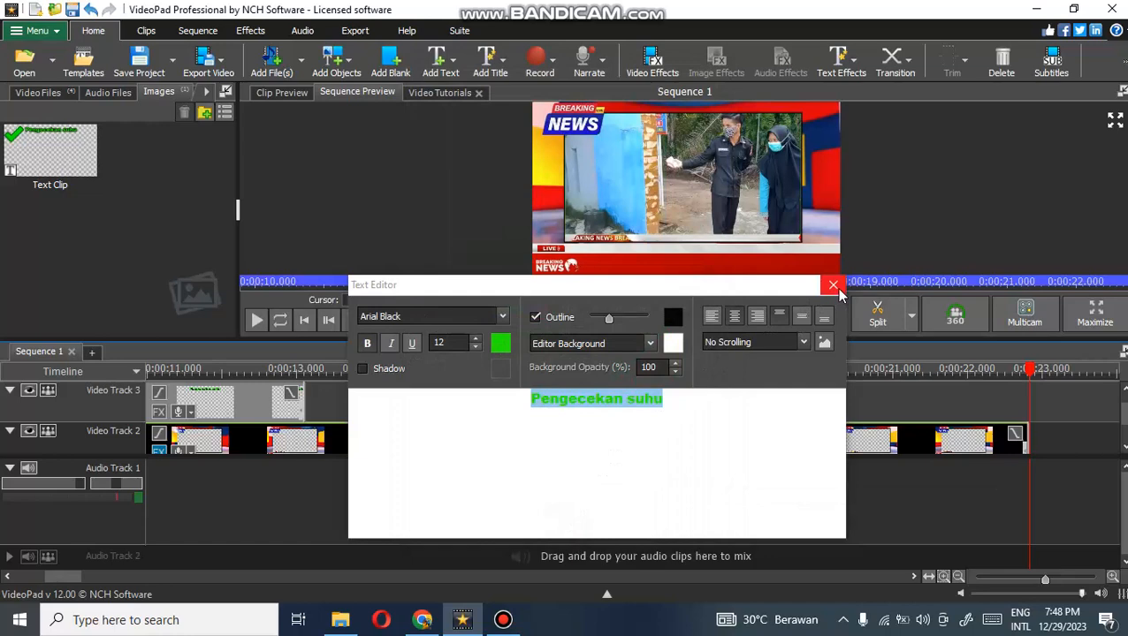
pyautogui.click(834, 287)
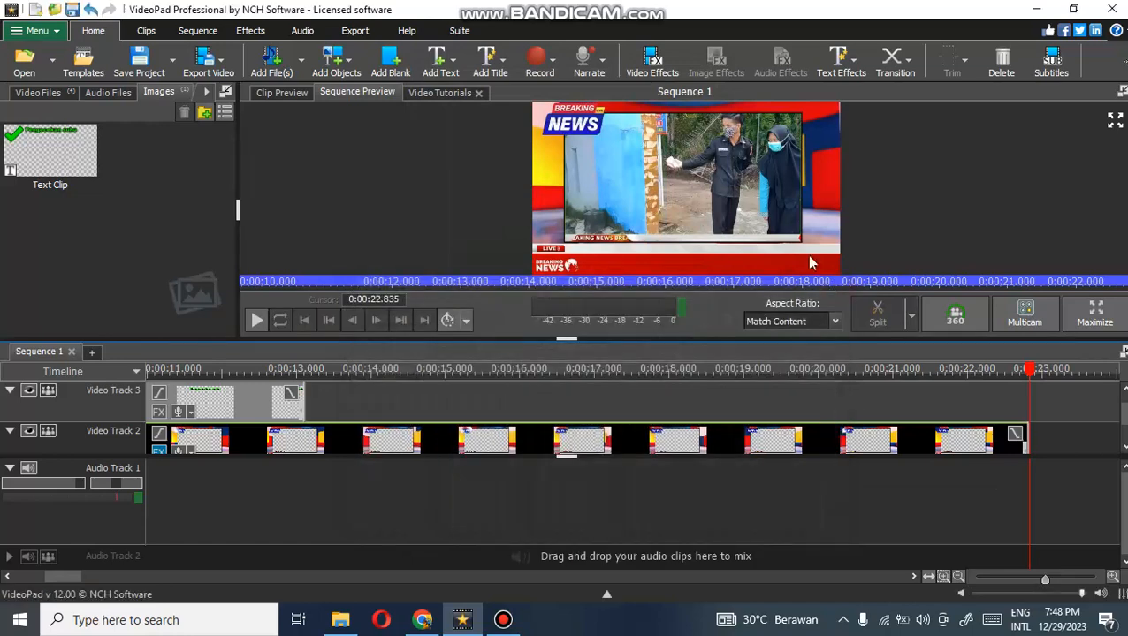
# Move the "Pengecekan suhu" text down onto the red bar at the bottom of the news frame, checking its placement in the sequence.
pyautogui.click(222, 369)
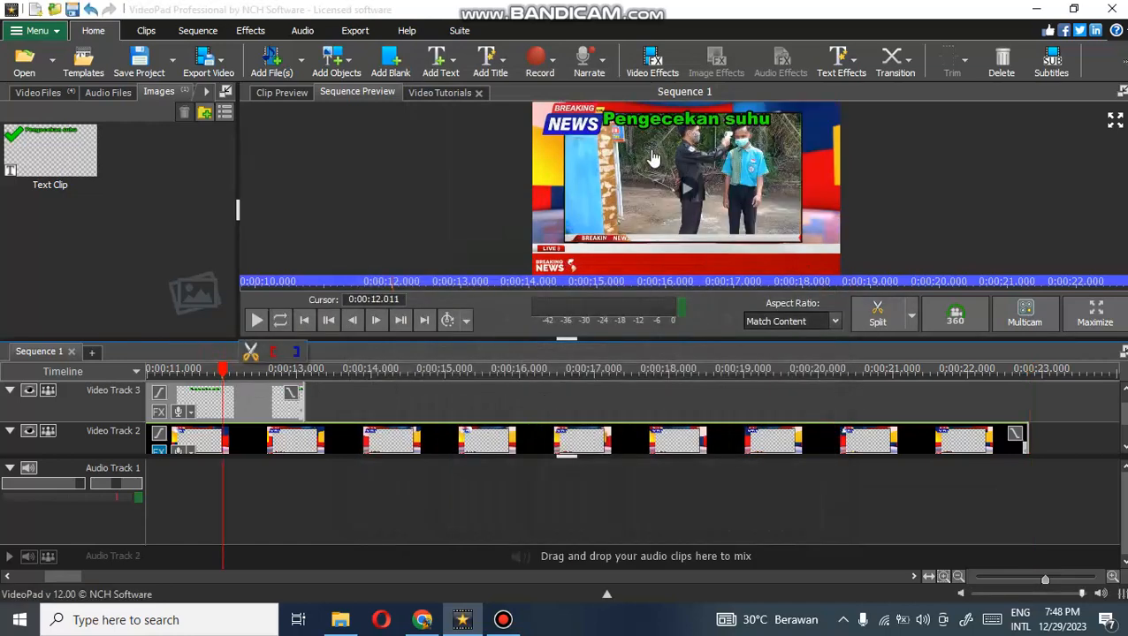
pyautogui.doubleClick(249, 414)
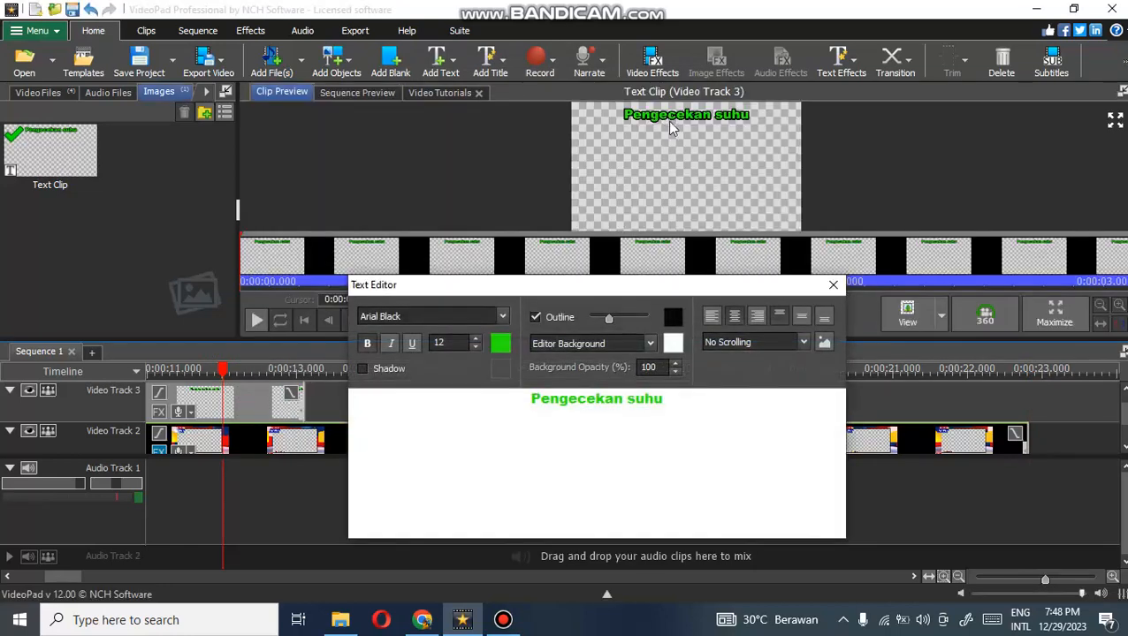
pyautogui.moveTo(672, 128); pyautogui.dragTo(648, 240)
pyautogui.click(205, 375)
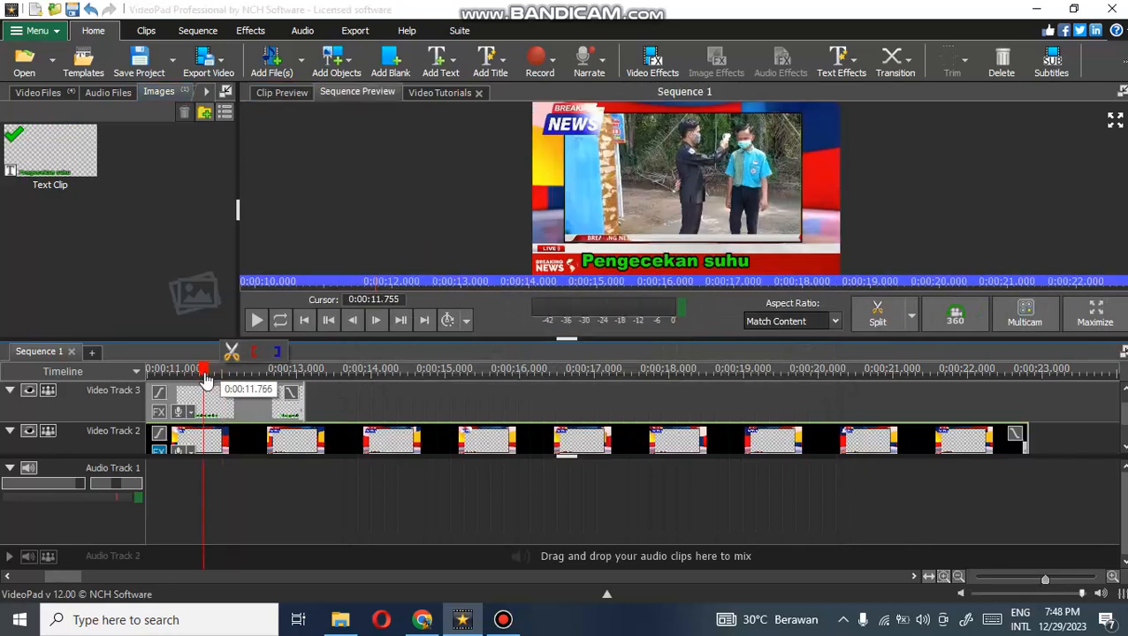
pyautogui.click(232, 398)
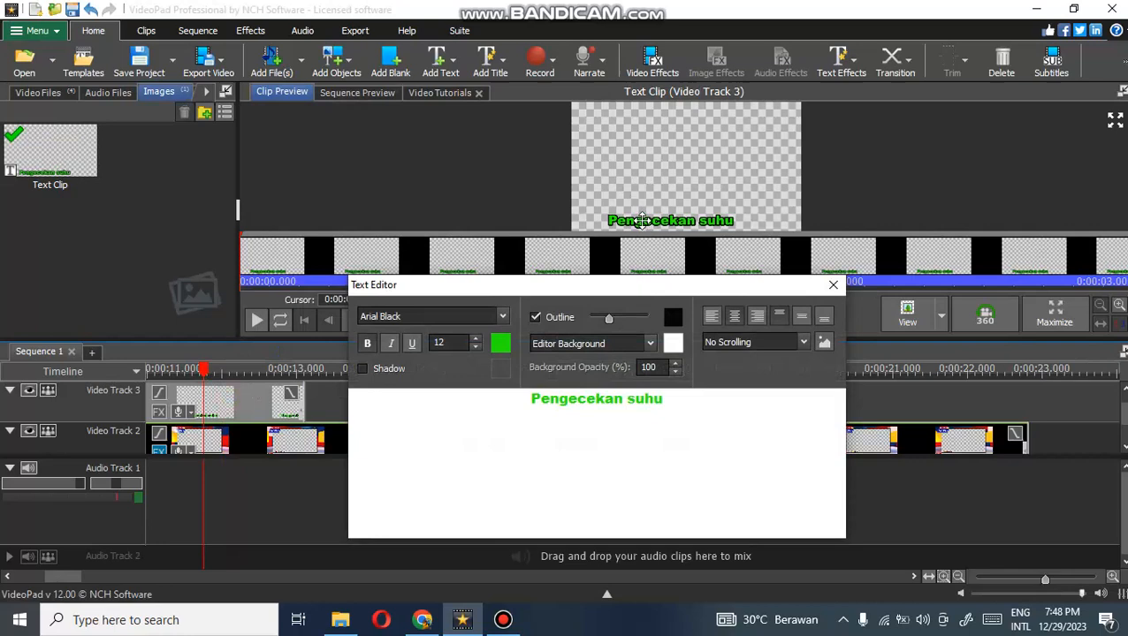
pyautogui.moveTo(642, 220); pyautogui.dragTo(642, 225)
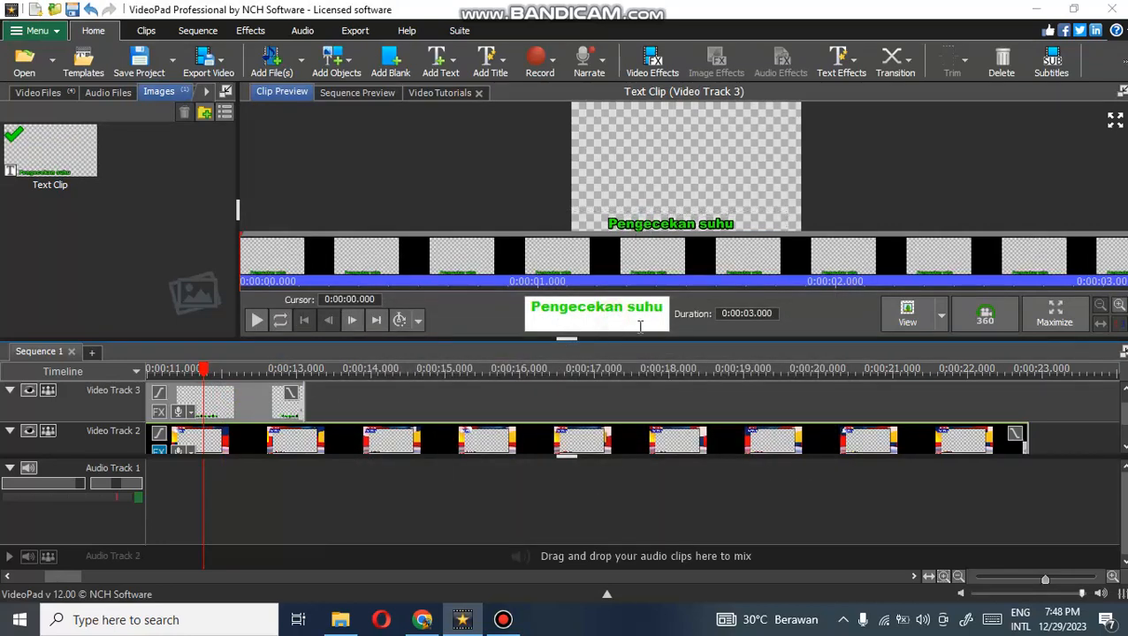
# Set the font size of the "Pengecekan suhu" text to 11 and check it in the sequence.
pyautogui.moveTo(675, 399); pyautogui.dragTo(492, 400)
pyautogui.click(477, 347)
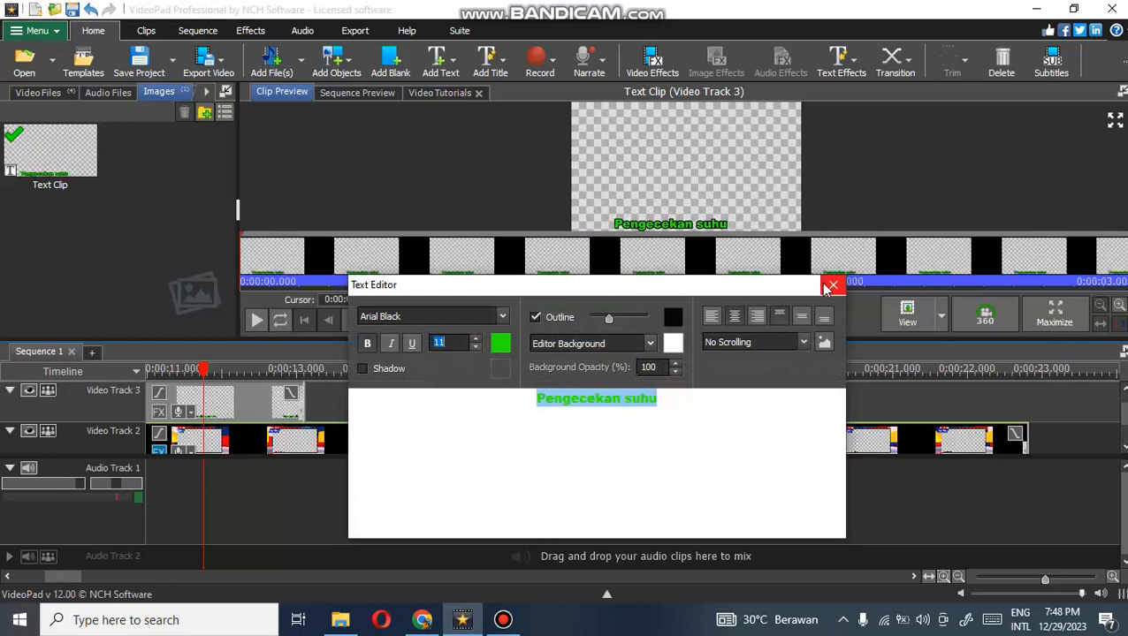
pyautogui.click(257, 393)
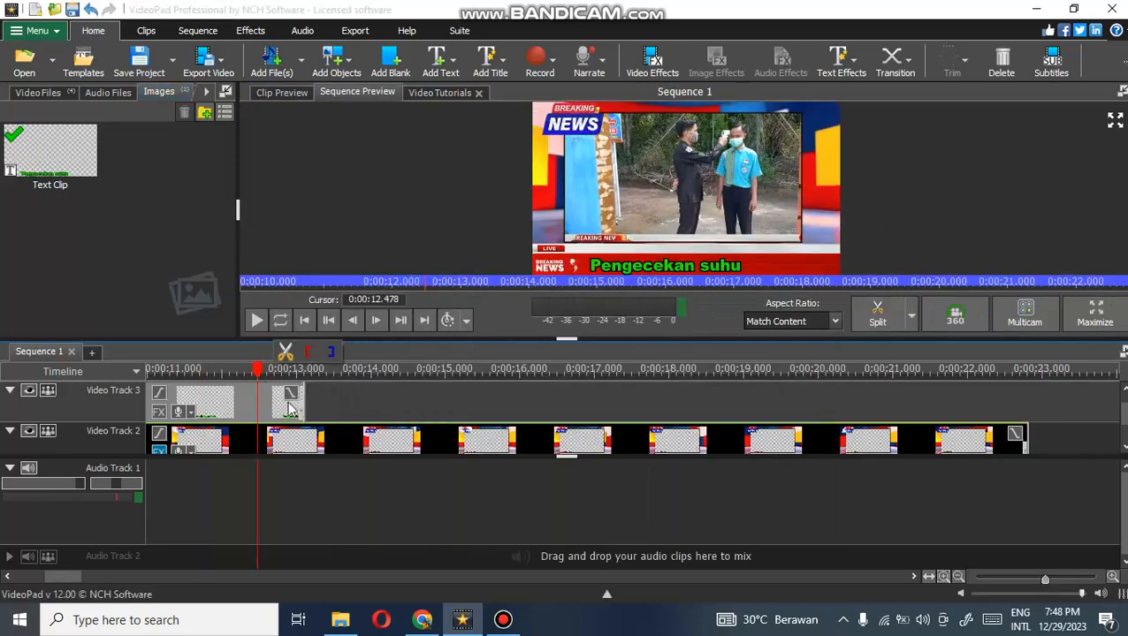
# Extend the text clip to the end of the news frame clip and give it a 0:00:01.340 fade-in.
pyautogui.moveTo(297, 404); pyautogui.dragTo(1021, 415)
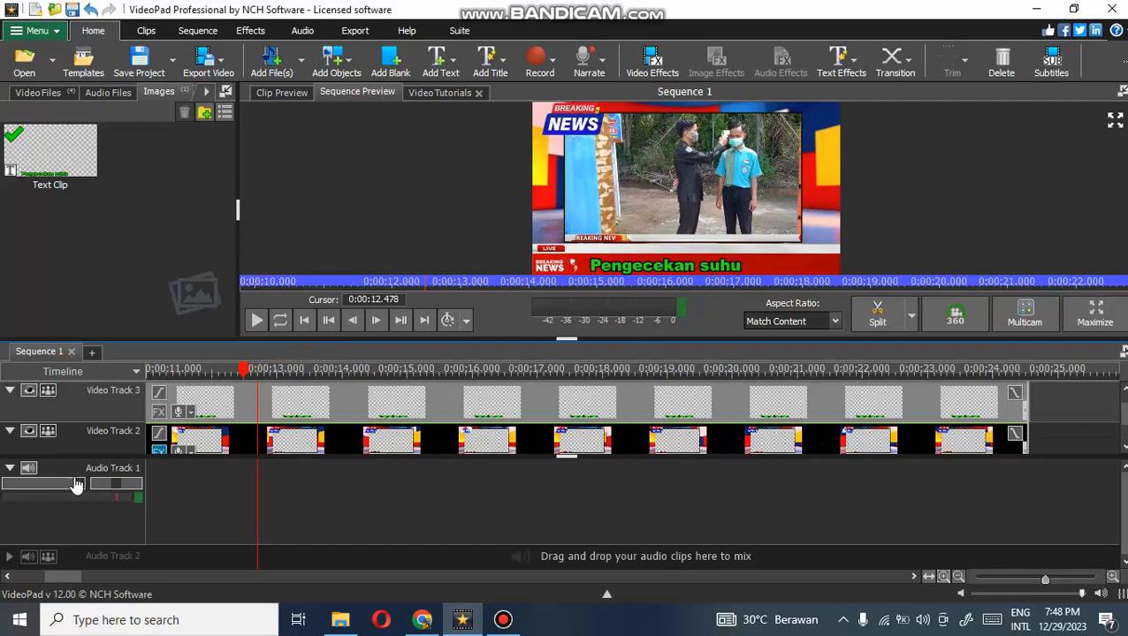
pyautogui.scroll(-5, 122, 536)
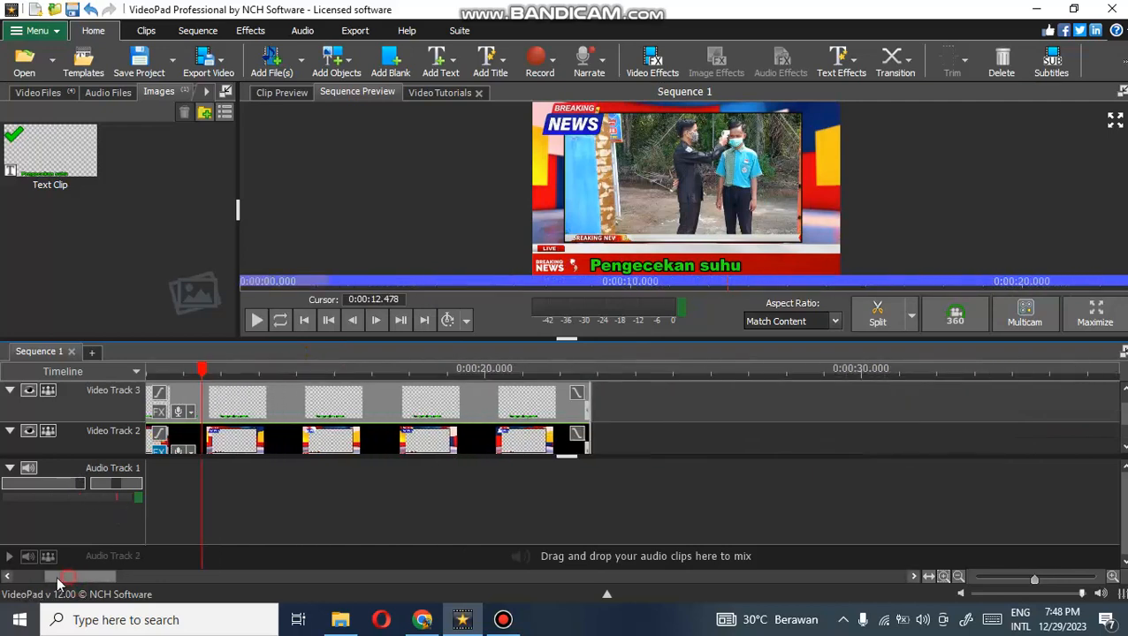
pyautogui.moveTo(70, 579); pyautogui.dragTo(10, 583)
pyautogui.click(489, 371)
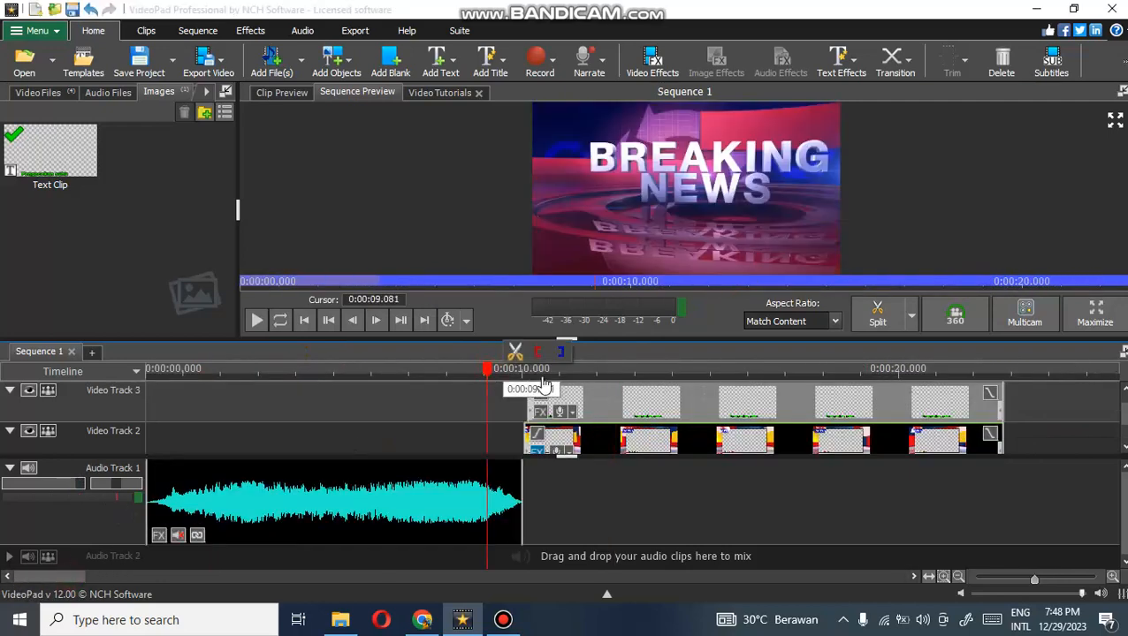
pyautogui.click(541, 394)
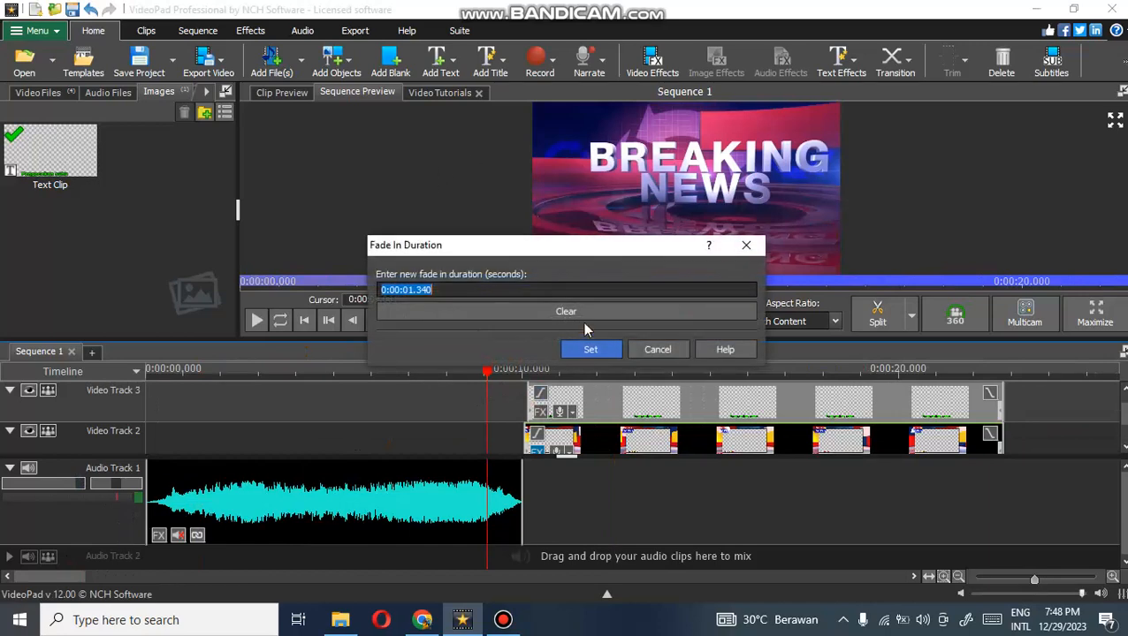
pyautogui.click(602, 353)
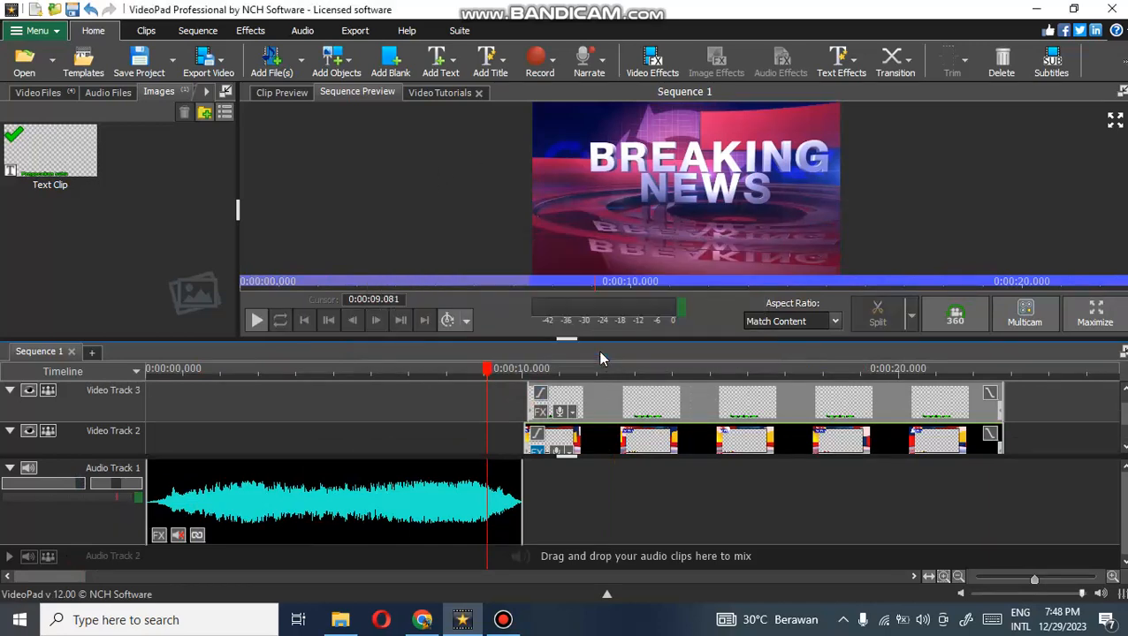
# Play the sequence from the end of the intro to review the text fading in over the news frame.
pyautogui.click(471, 371)
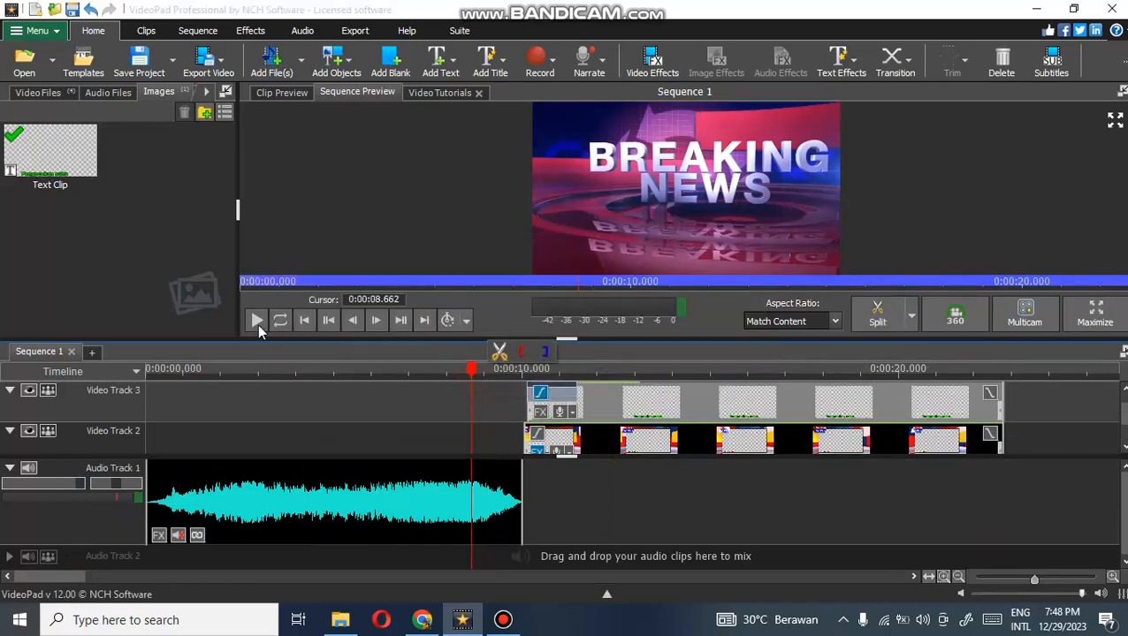
pyautogui.click(256, 324)
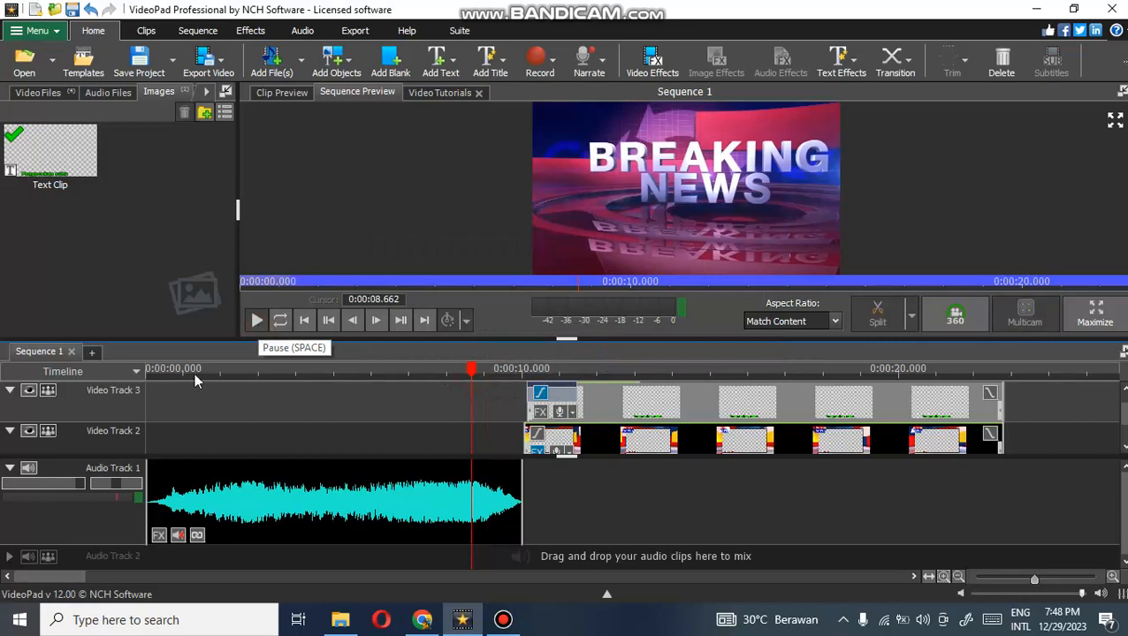
pyautogui.scroll(-1, 420, 368)
pyautogui.click(420, 374)
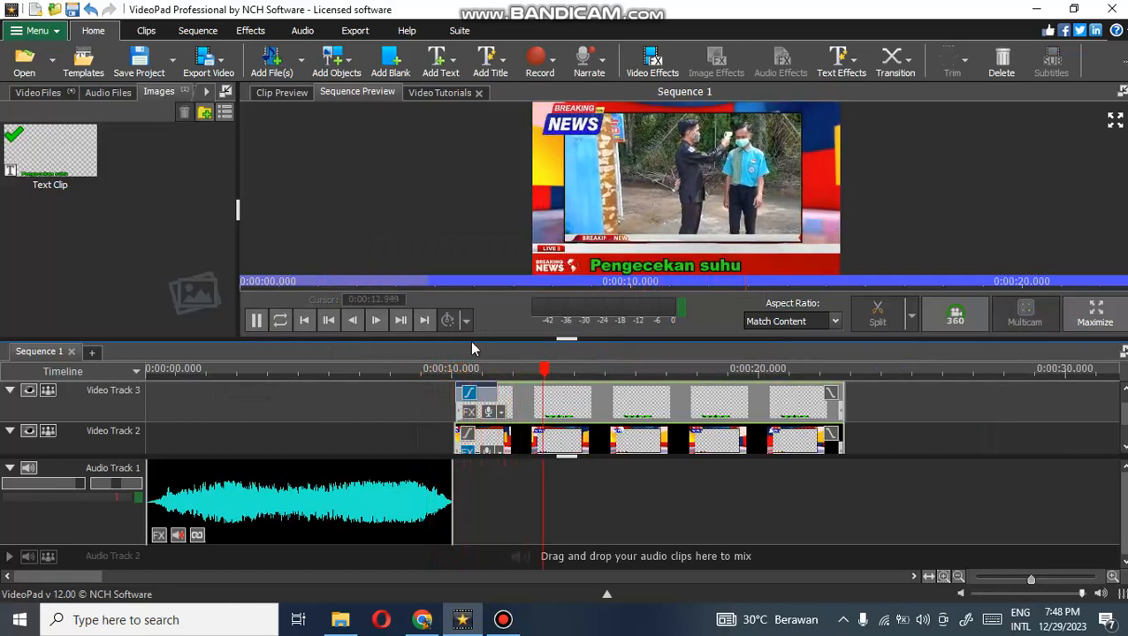
pyautogui.click(256, 321)
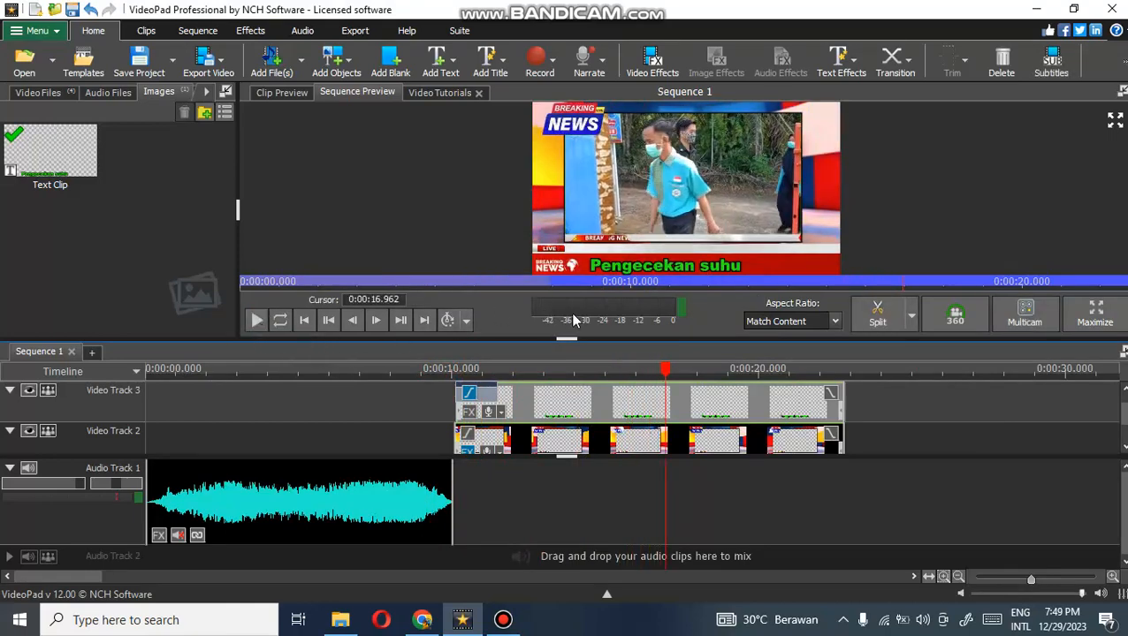
# Preview the News Frame Green Screen source clip from the project's video files.
pyautogui.scroll(-2, 365, 397)
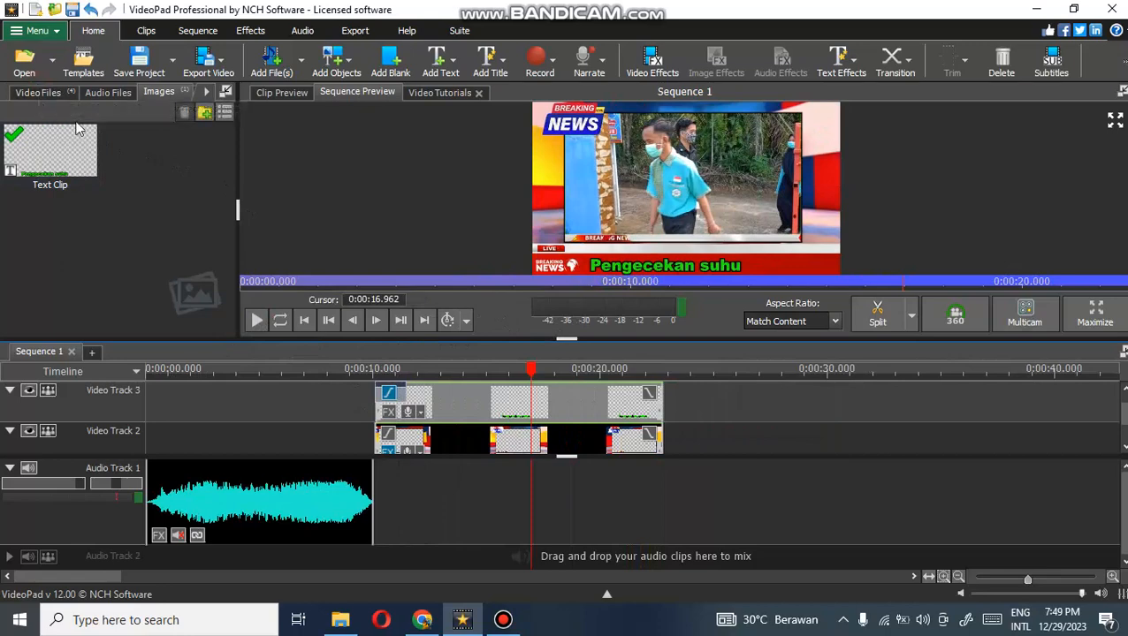
pyautogui.click(41, 92)
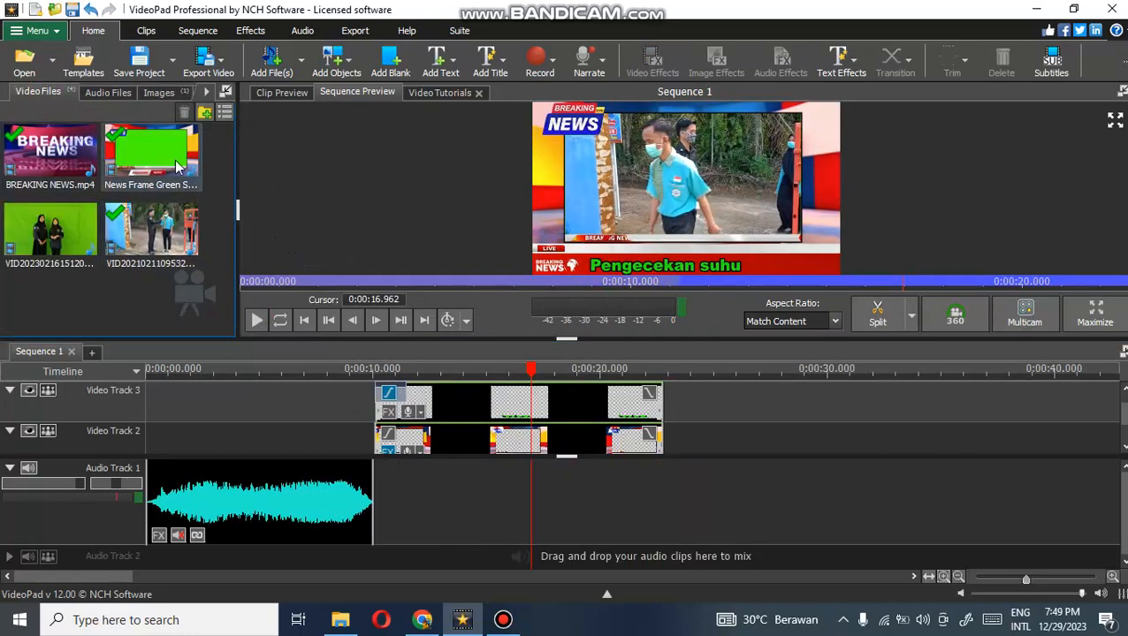
pyautogui.moveTo(168, 164)
pyautogui.mouseDown()
pyautogui.moveTo(297, 241)
pyautogui.moveTo(730, 433)
pyautogui.moveTo(649, 365)
pyautogui.moveTo(162, 152)
pyautogui.mouseUp()
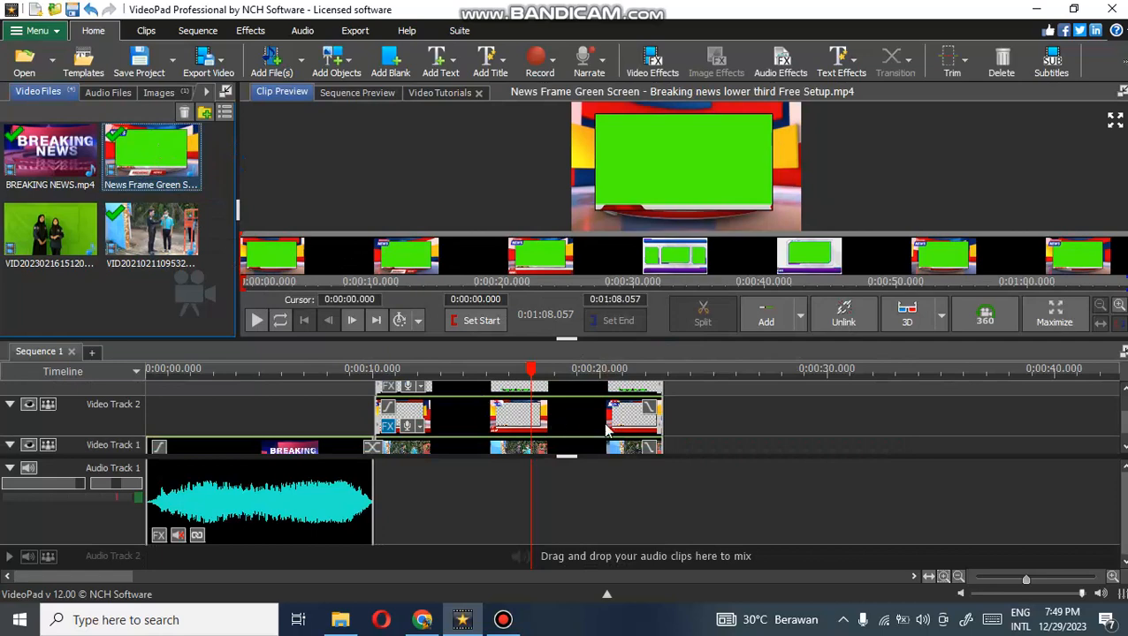
# Play the sequence briefly from about 0:00:08.3, near the end of the breaking news intro.
pyautogui.scroll(-4, 606, 431)
pyautogui.scroll(3, 604, 431)
pyautogui.scroll(-4, 302, 389)
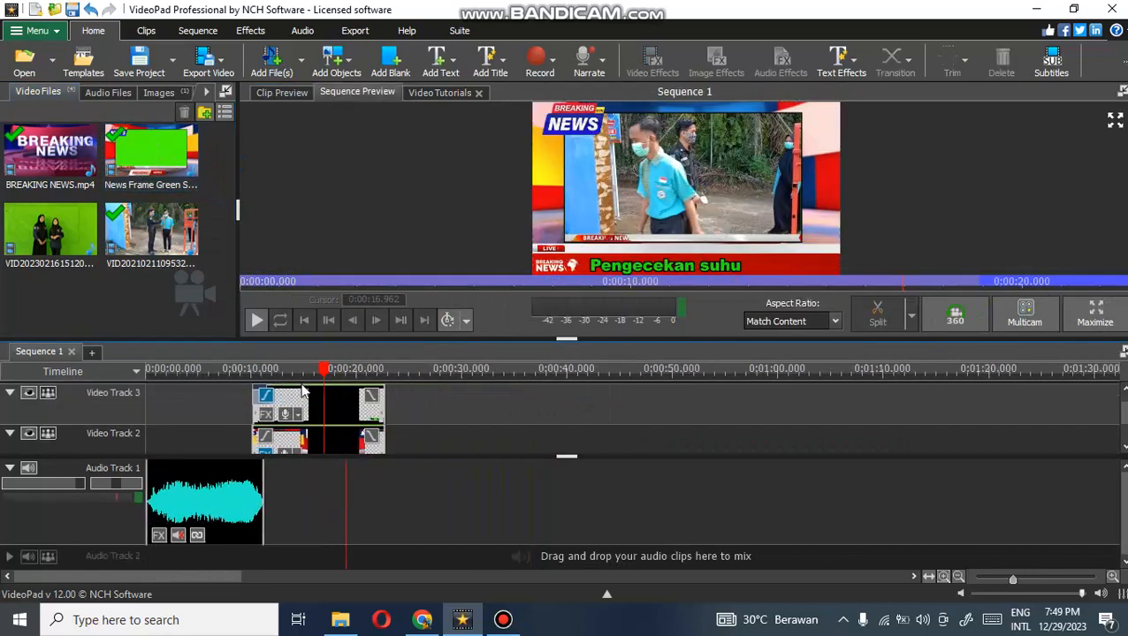
pyautogui.click(233, 378)
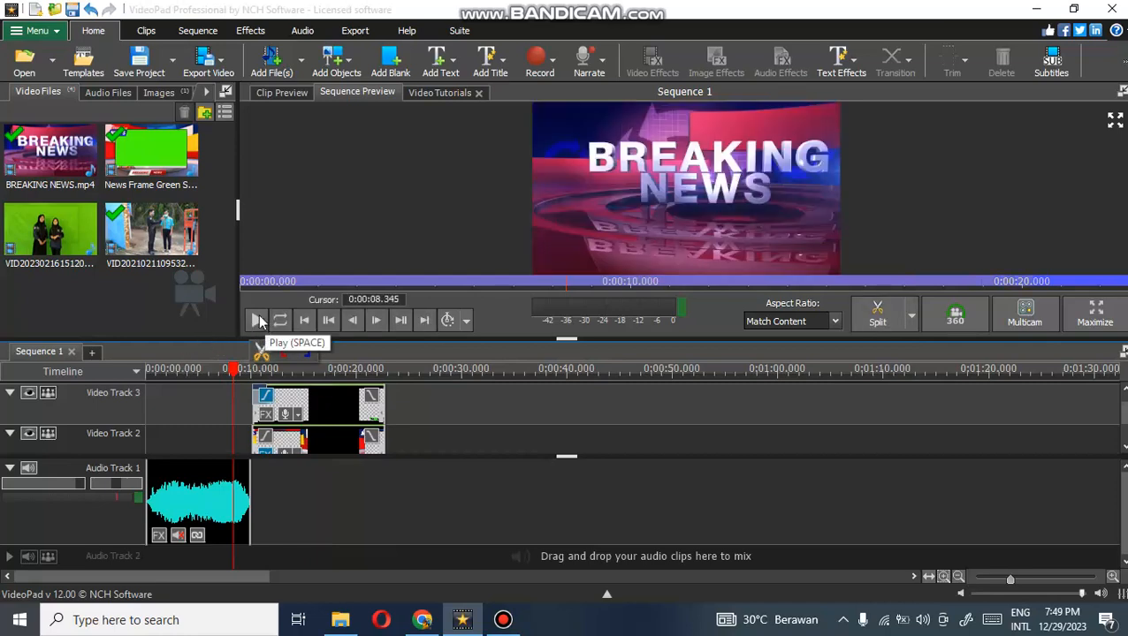
pyautogui.click(257, 321)
pyautogui.click(257, 321)
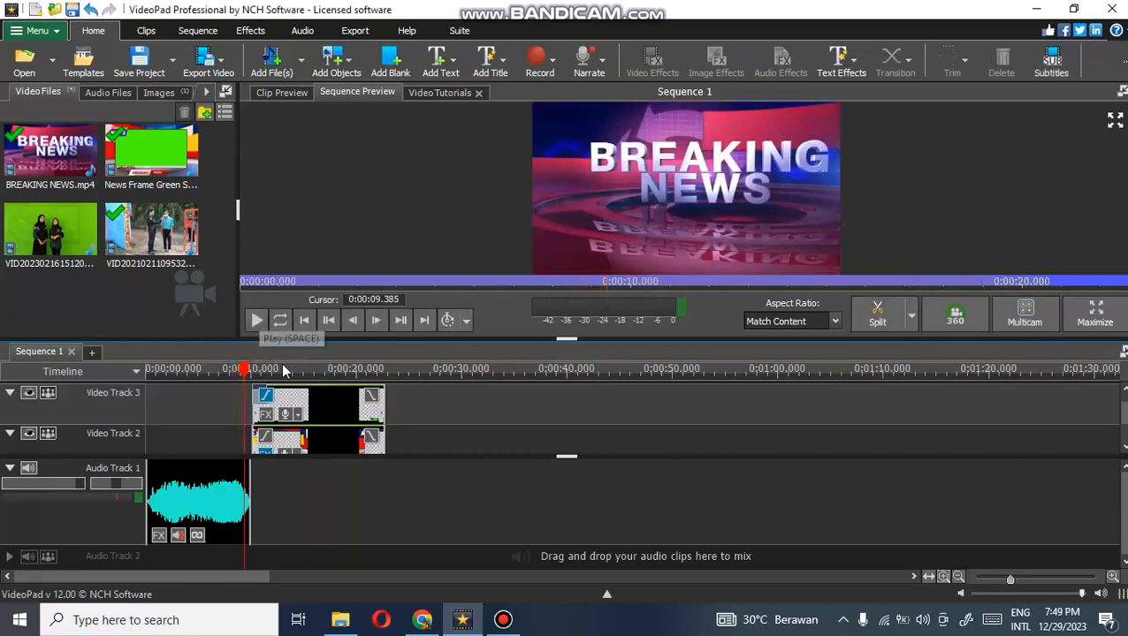
# Add the green screen video of the two presenters to the sequence directly after the news frame section and play part of it.
pyautogui.scroll(2, 83, 485)
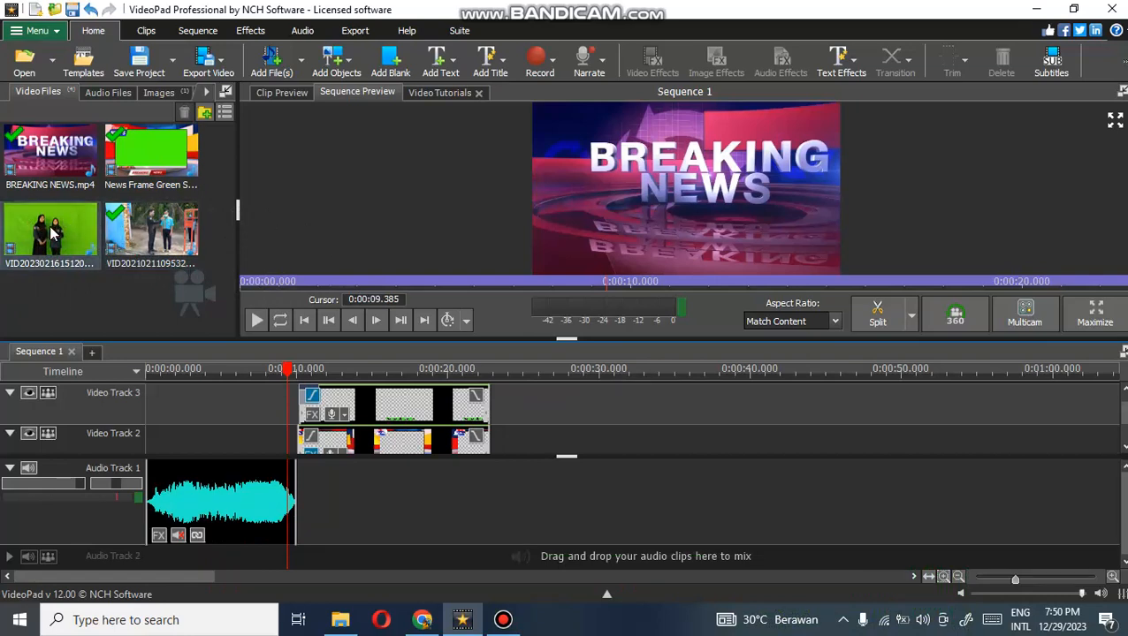
pyautogui.moveTo(50, 233); pyautogui.dragTo(541, 388)
pyautogui.click(255, 320)
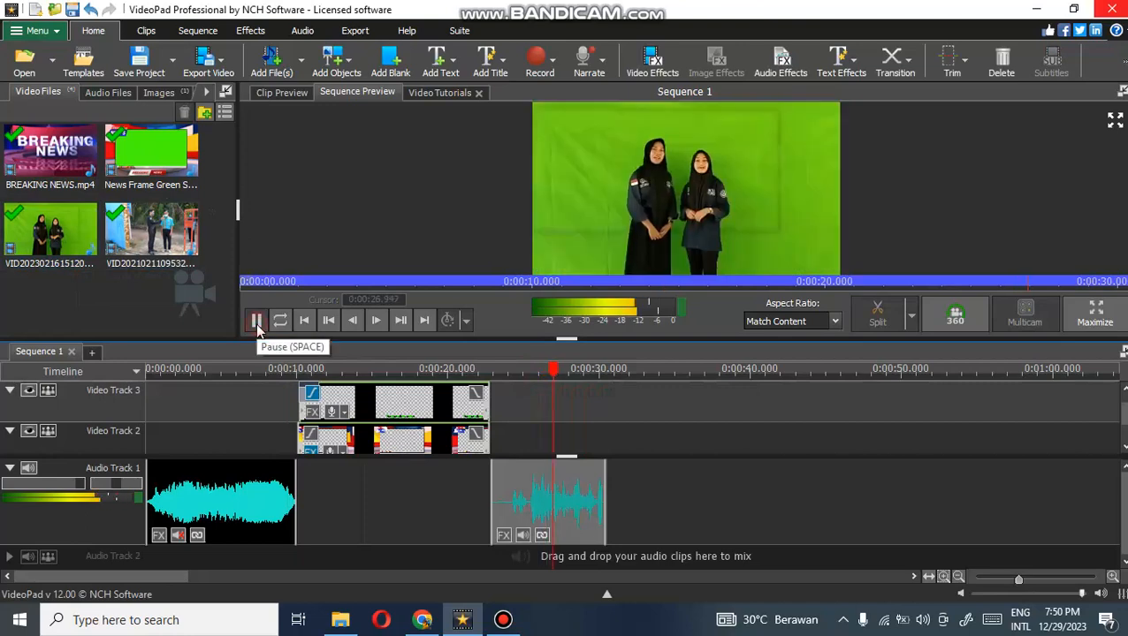
pyautogui.click(255, 322)
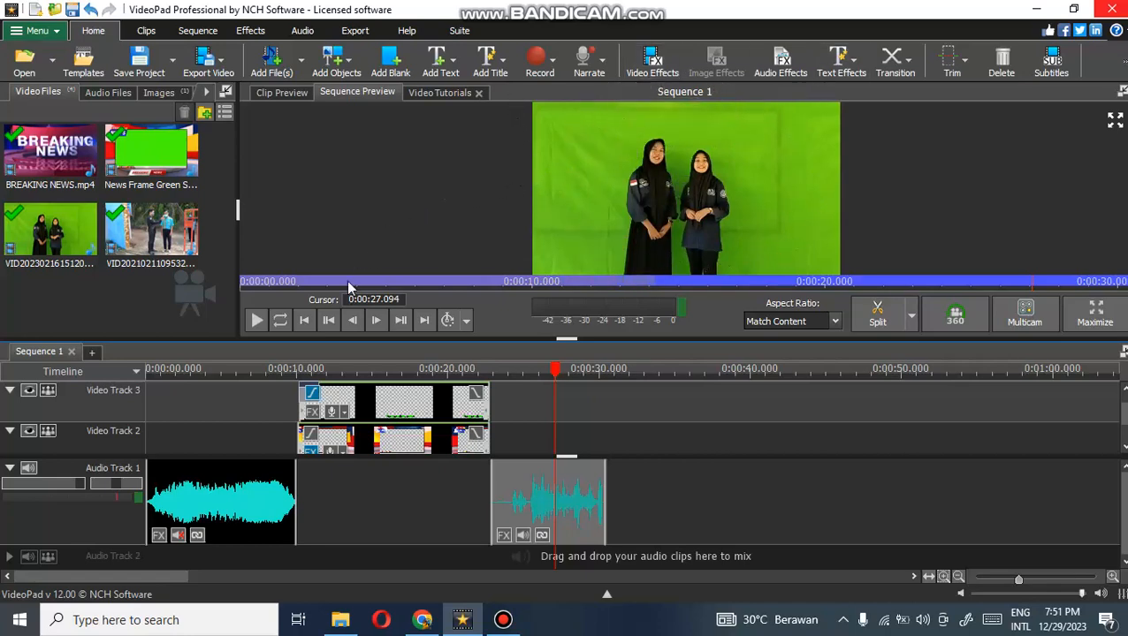
# Check the news frame section of the sequence at about 0:00:11.4 and 0:00:17.9.
pyautogui.click(318, 389)
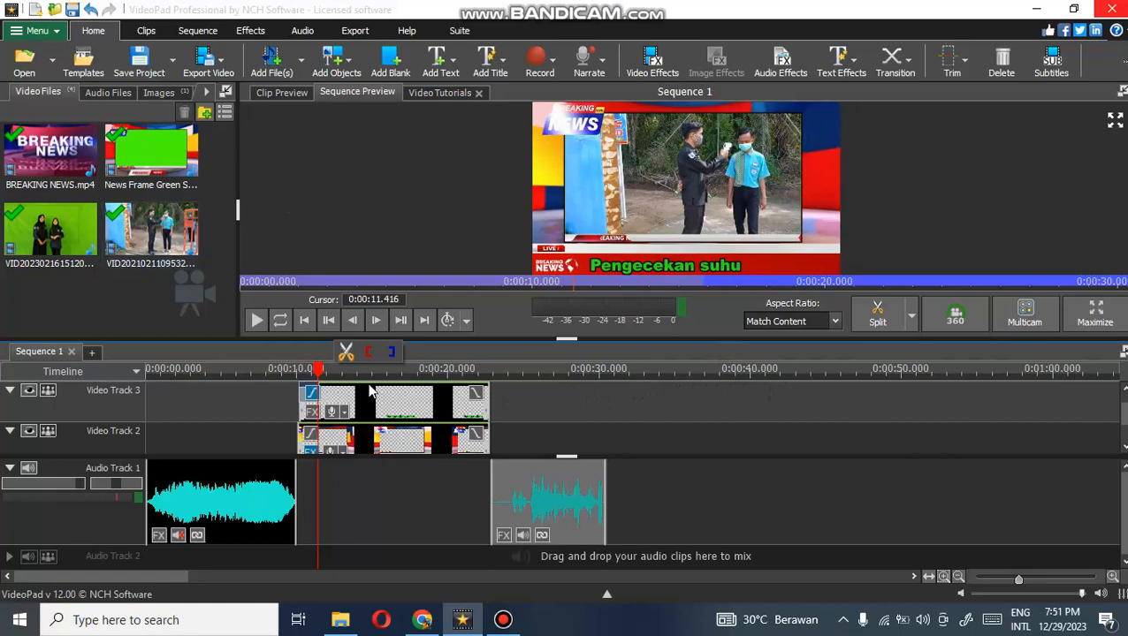
pyautogui.click(415, 379)
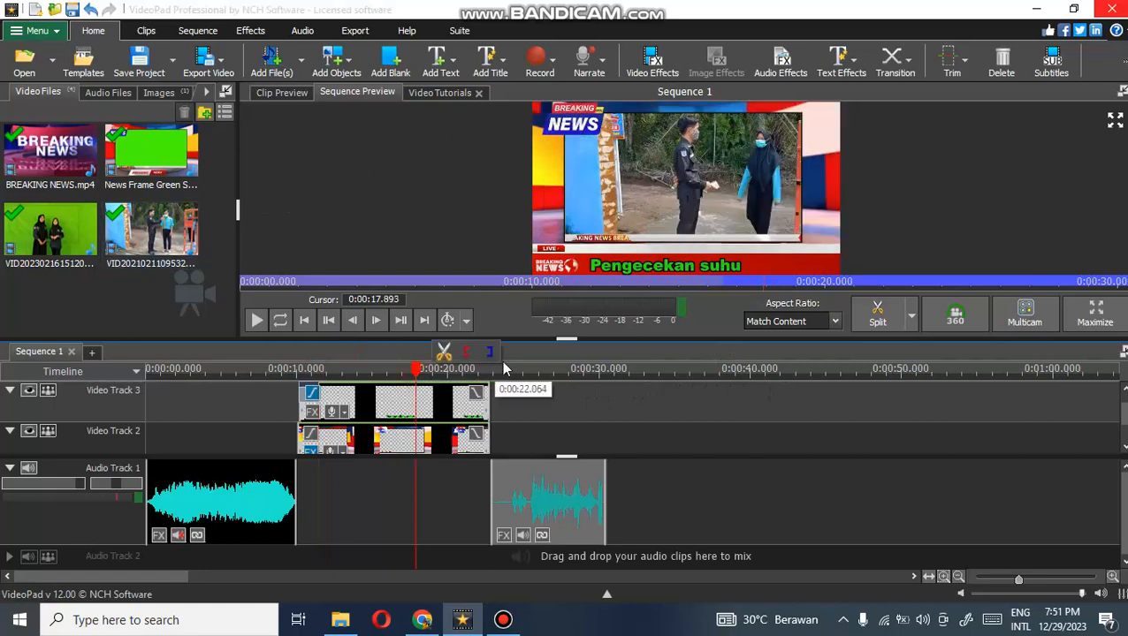